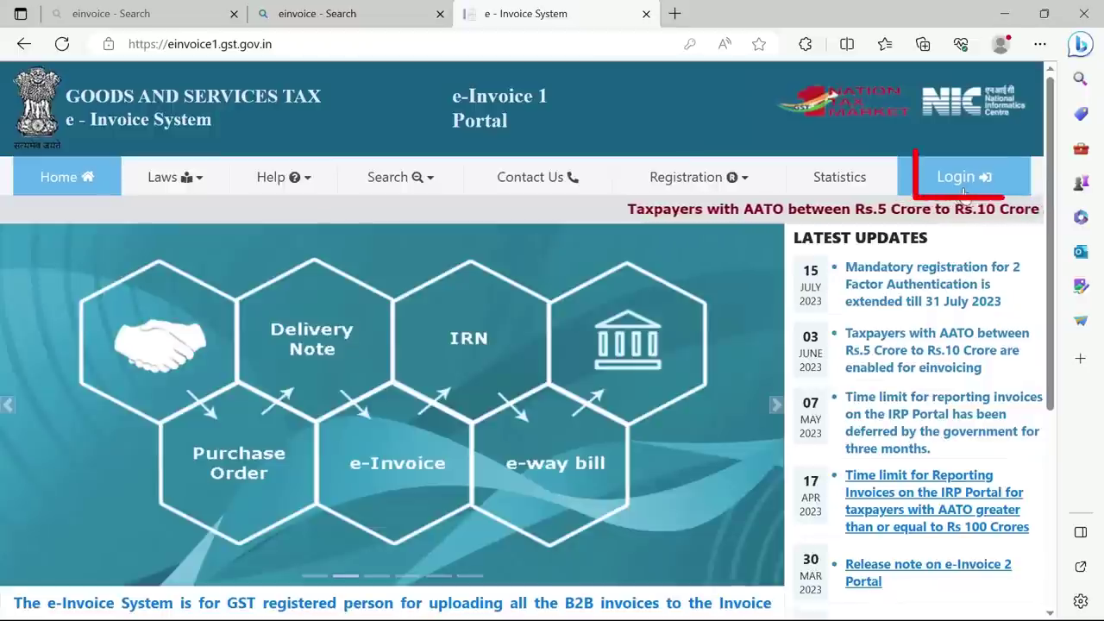
Step: Log in to the e-Invoice portal with the saved username and password and the captcha
click(483, 295)
drag(483, 295, 391, 294)
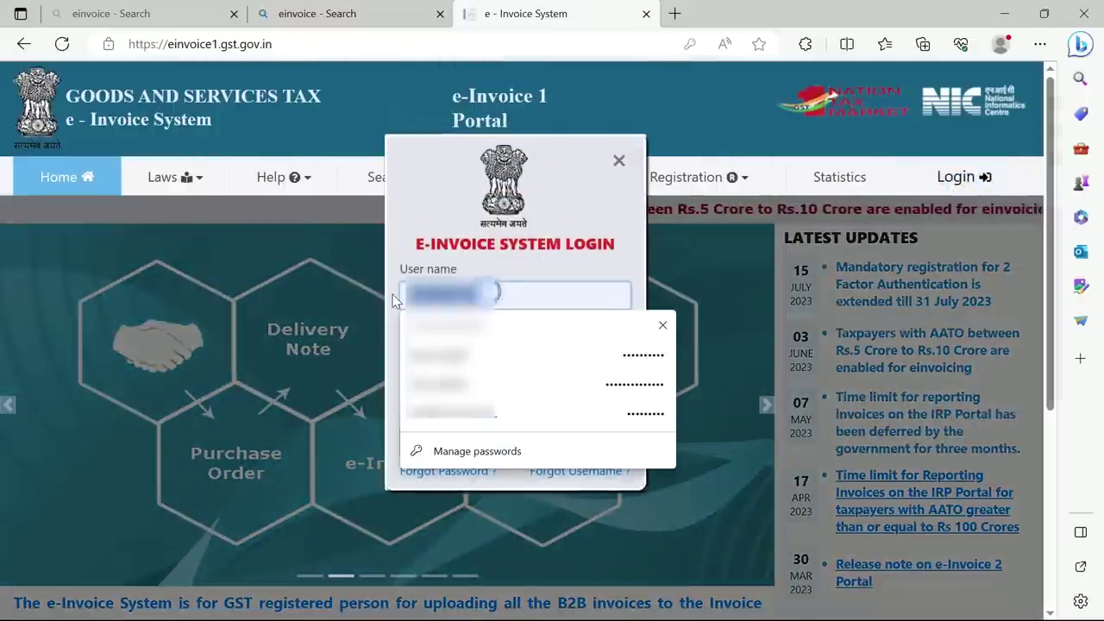
click(449, 355)
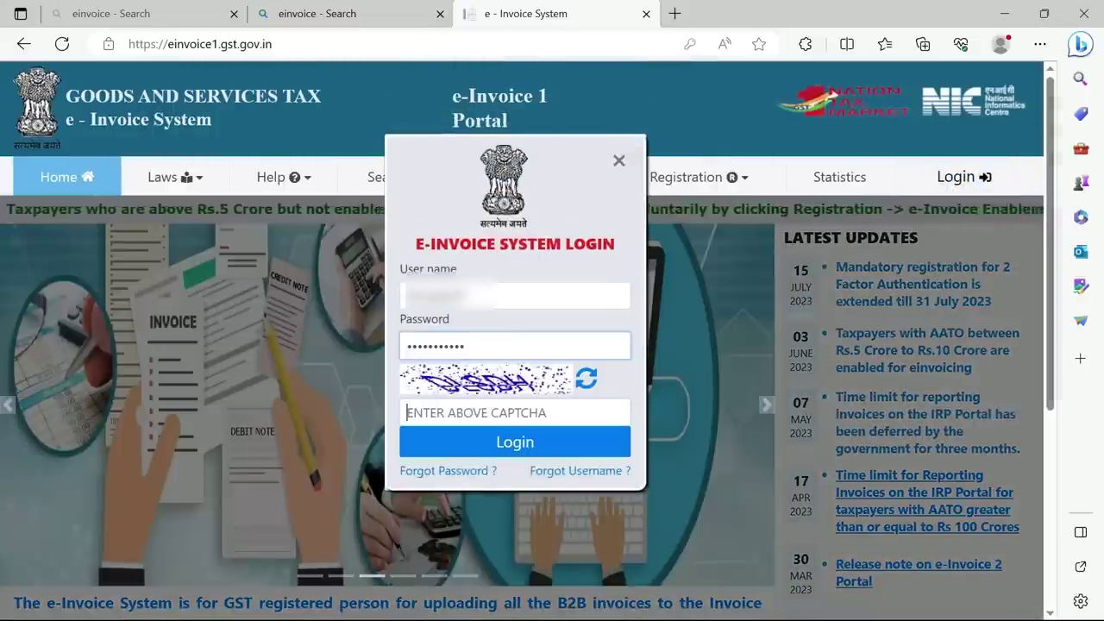
click(432, 406)
text(DLSDH)
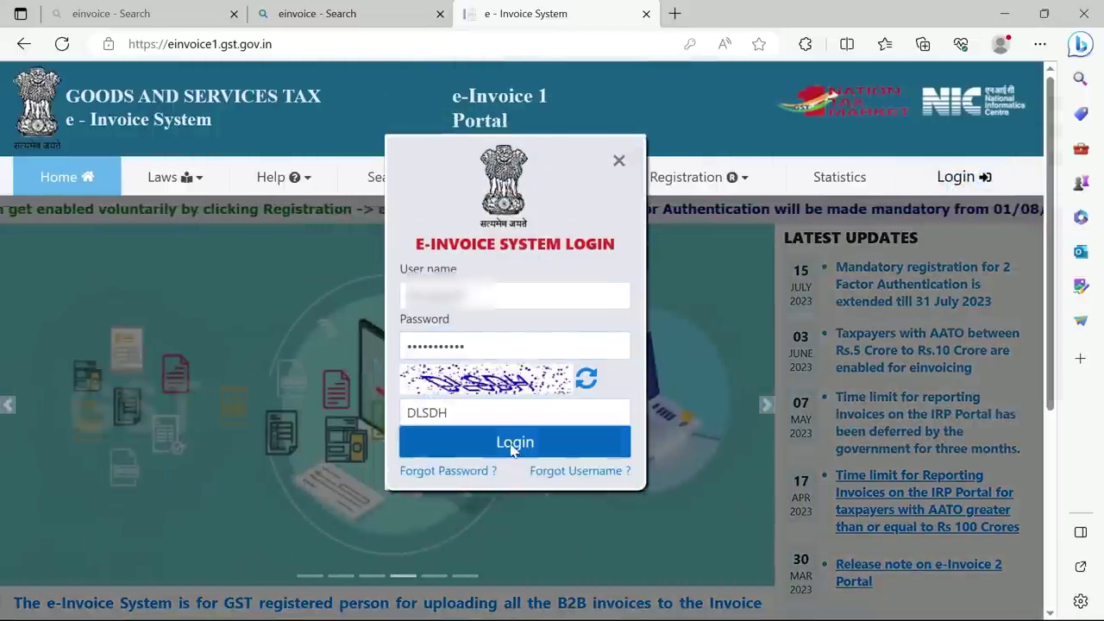
click(512, 441)
Step: Skip the technical contacts form to reach the dashboard and expand the e-Invoice options
drag(406, 197, 654, 198)
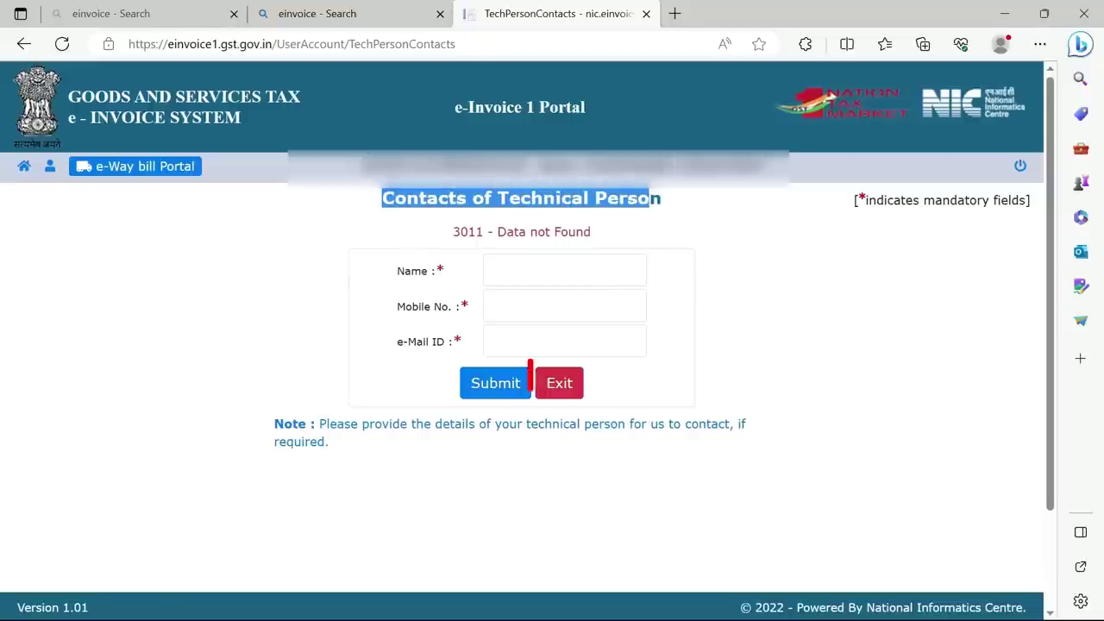
click(561, 383)
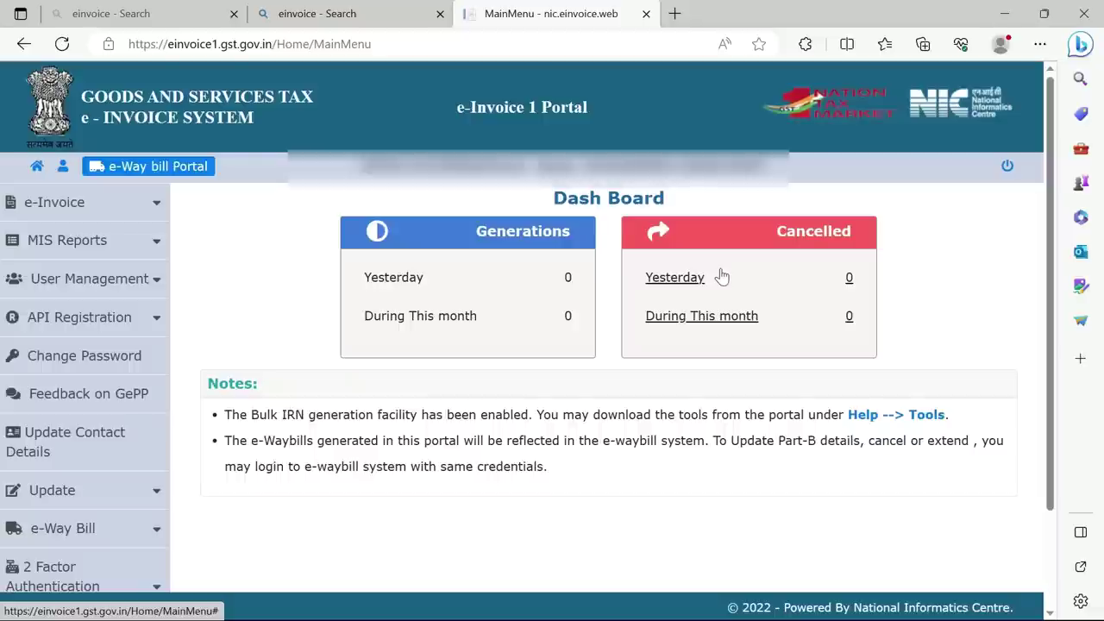
click(156, 203)
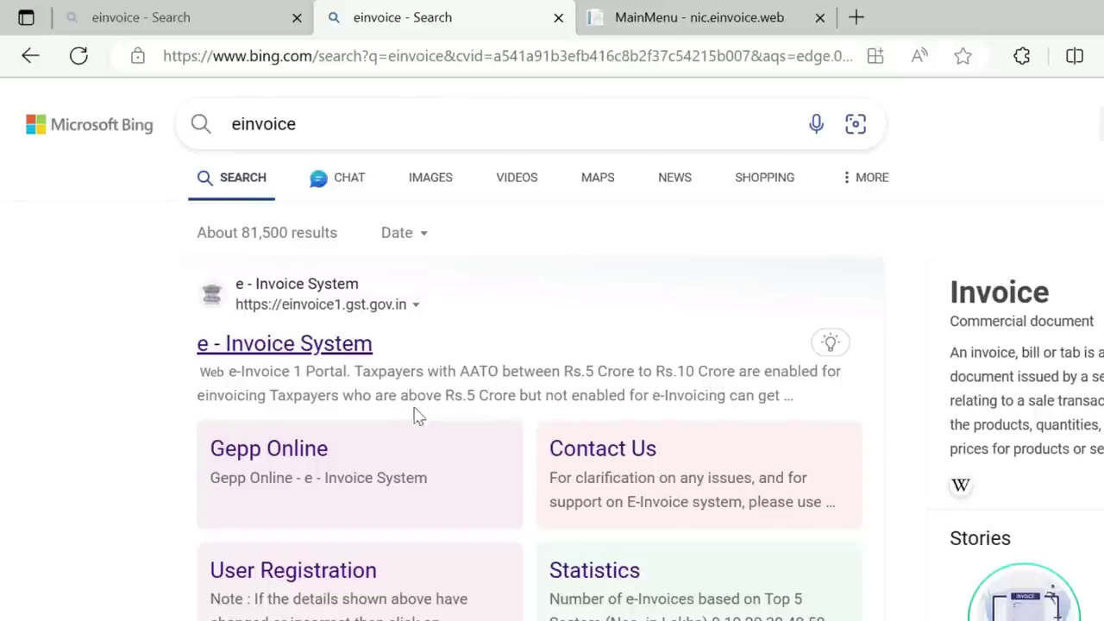
Step: Open the e-Invoice System site and go to Help > Tools > Bulk Generation Tools
click(287, 346)
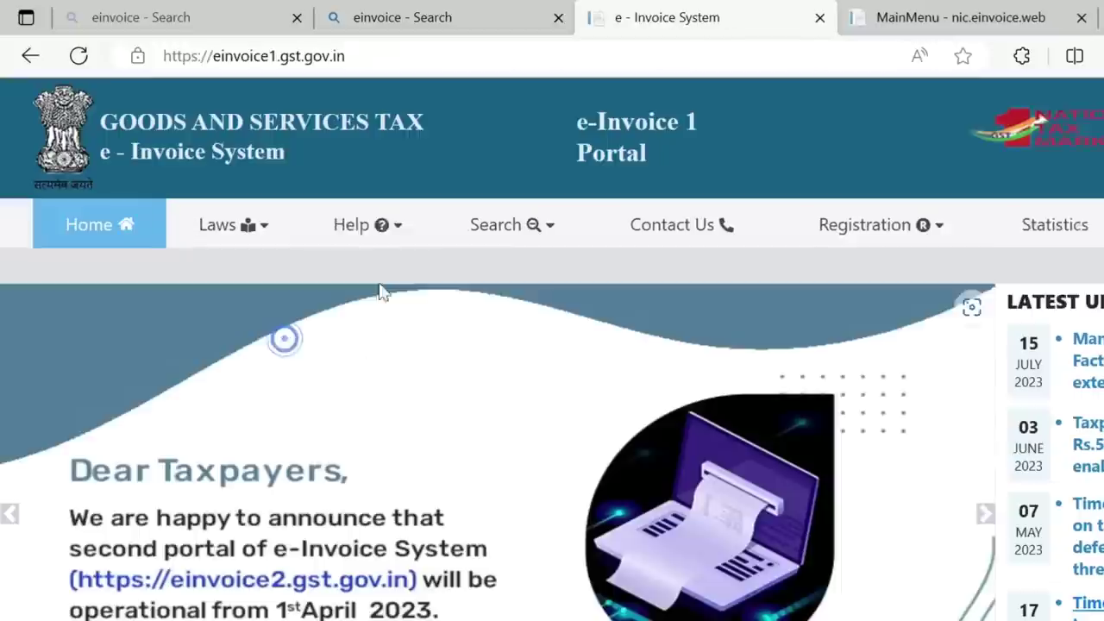
click(385, 228)
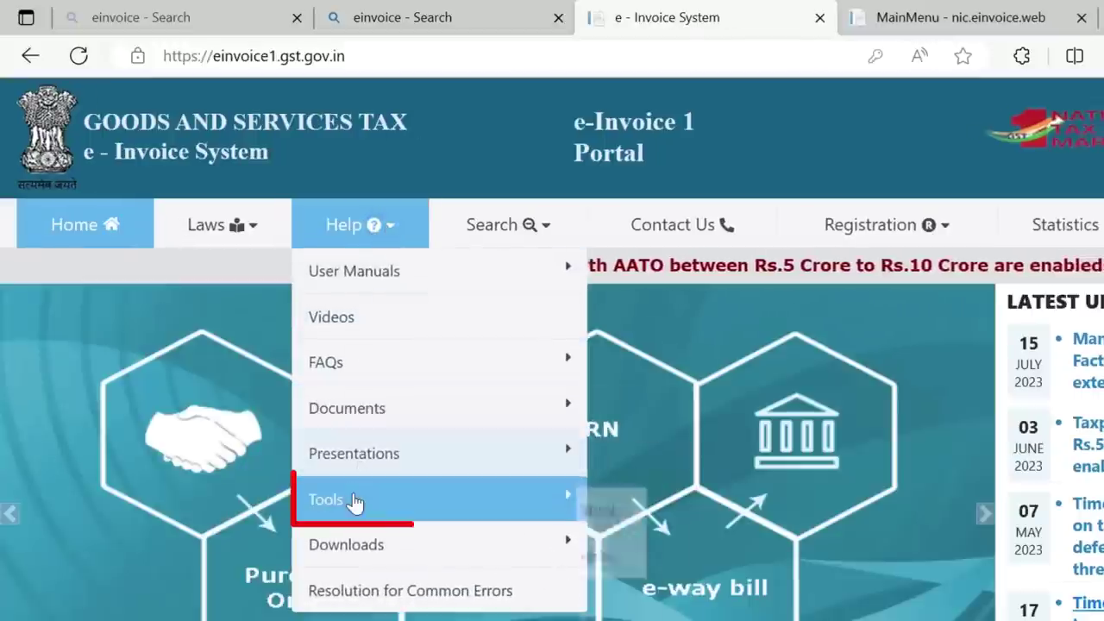
click(349, 501)
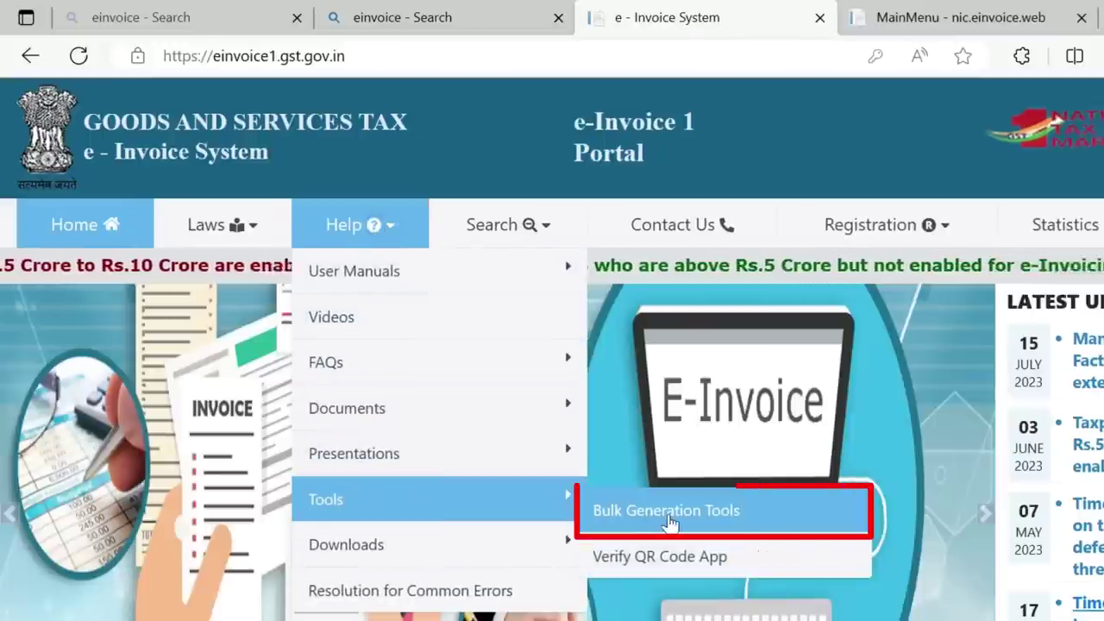
click(730, 520)
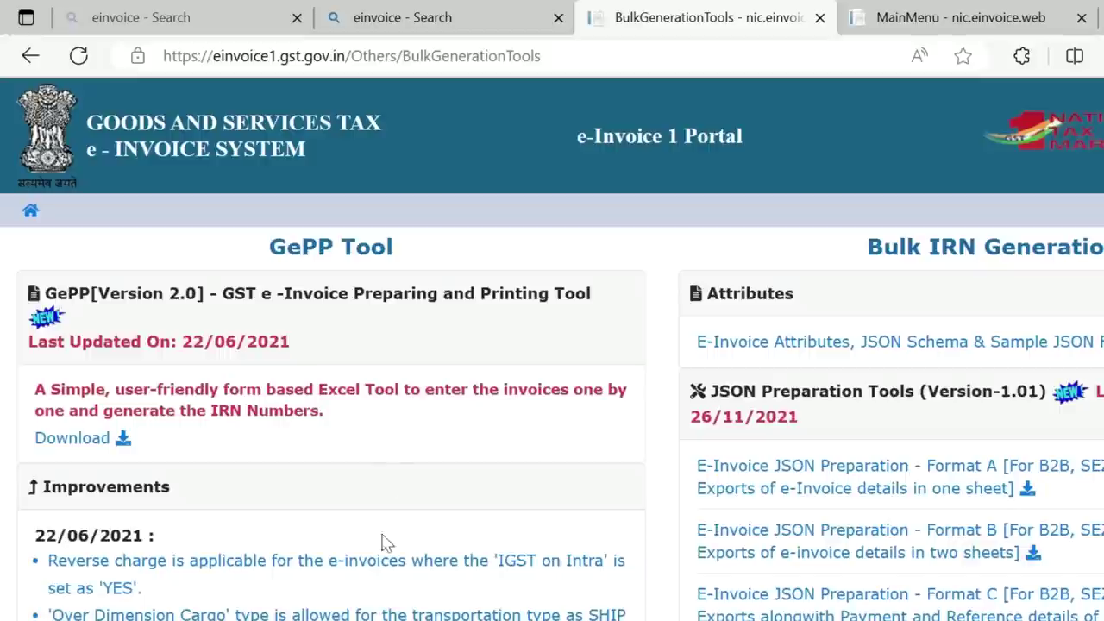
Step: Download the Format A JSON preparation tool and bring the downloaded file into view
mouse_move(33, 389)
mouse_down()
mouse_move(86, 440)
mouse_move(145, 446)
mouse_up()
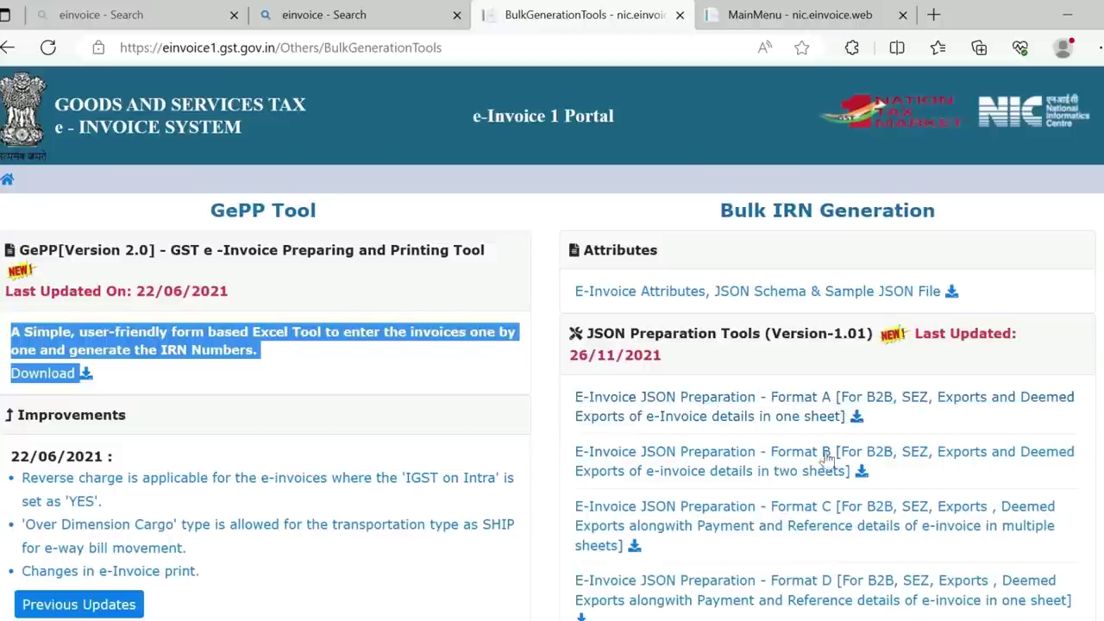
click(755, 402)
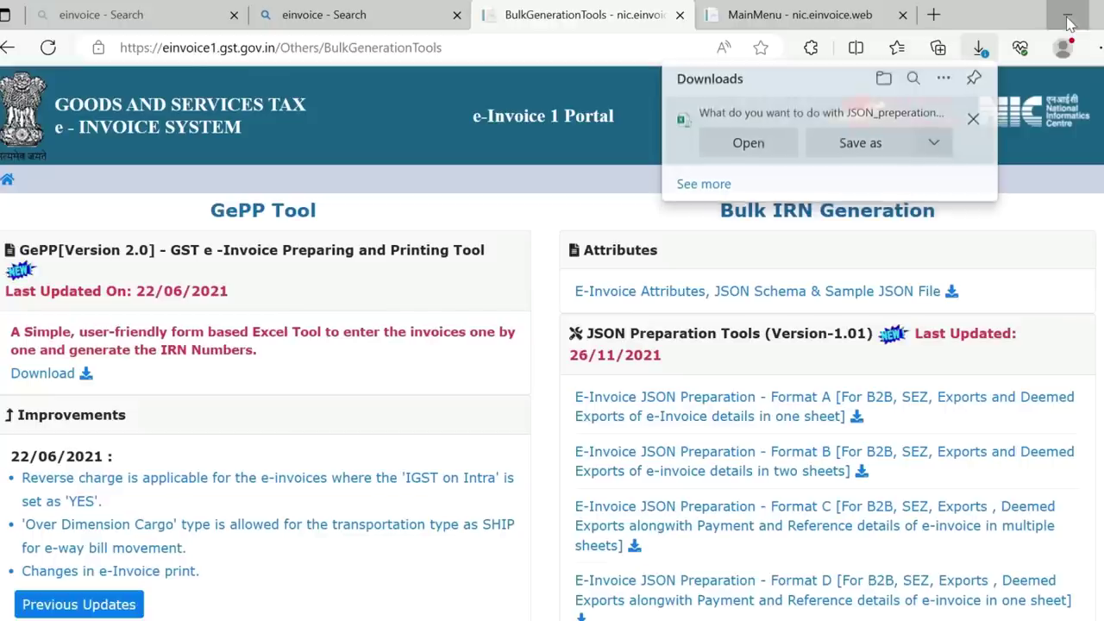
click(1068, 24)
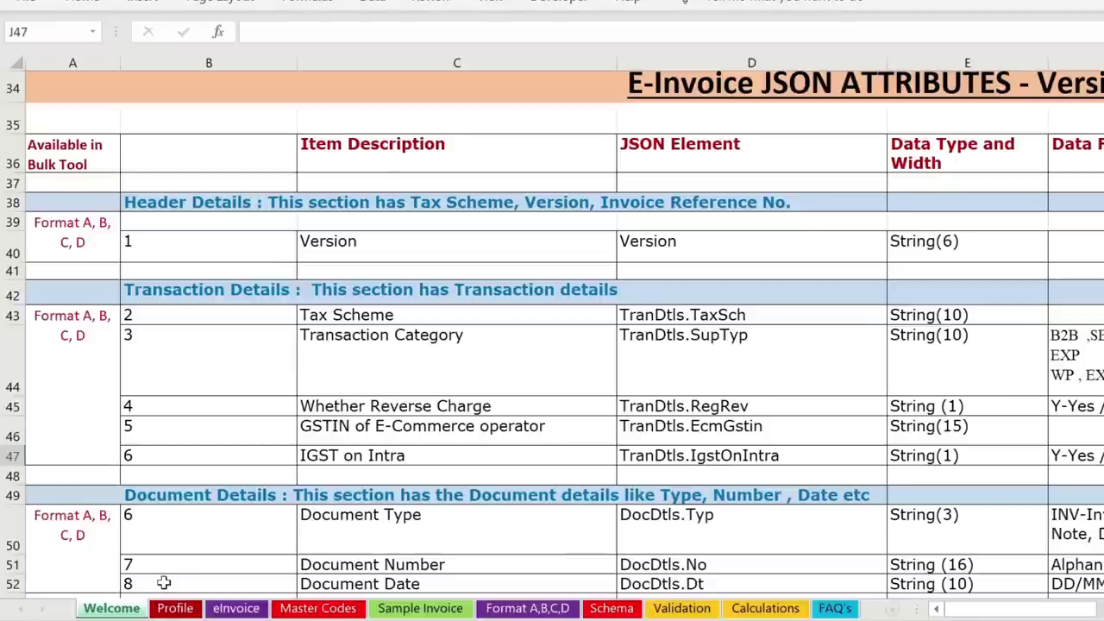
Step: Review the Profile sheet's questions, then return to the eInvoice sheet's filled invoice row
click(175, 608)
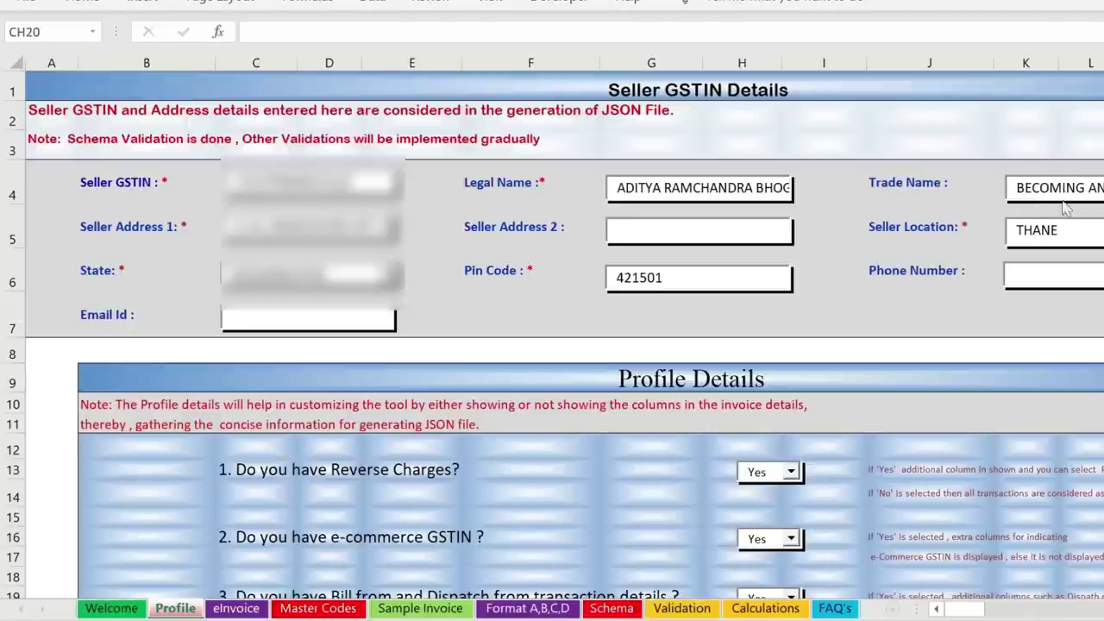
scroll(1054, 169, down, 5)
scroll(829, 165, up, 2)
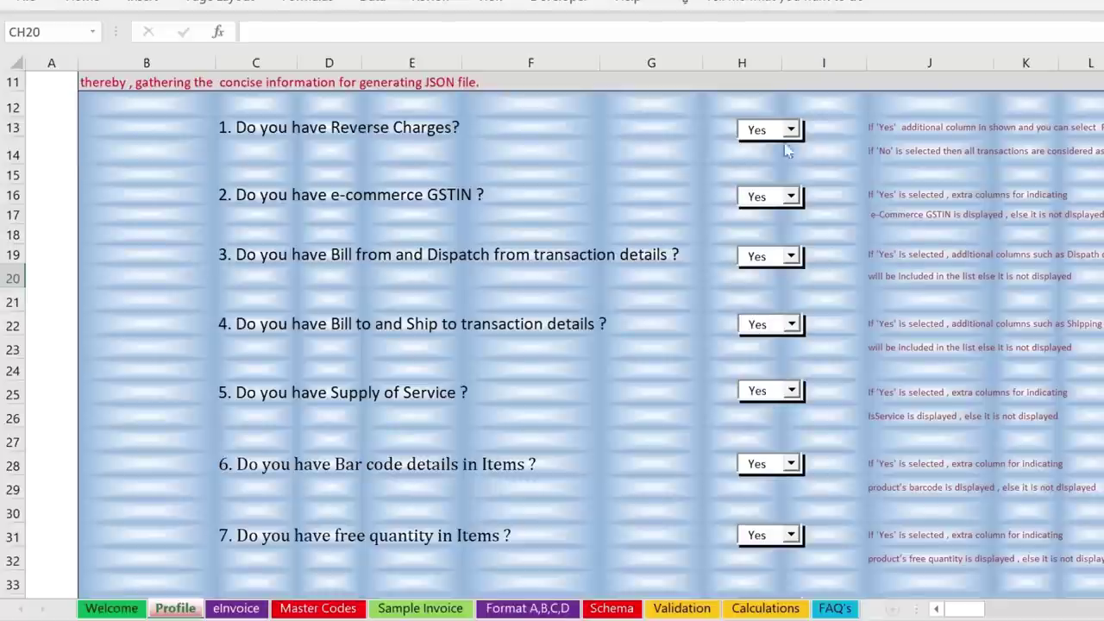
click(236, 609)
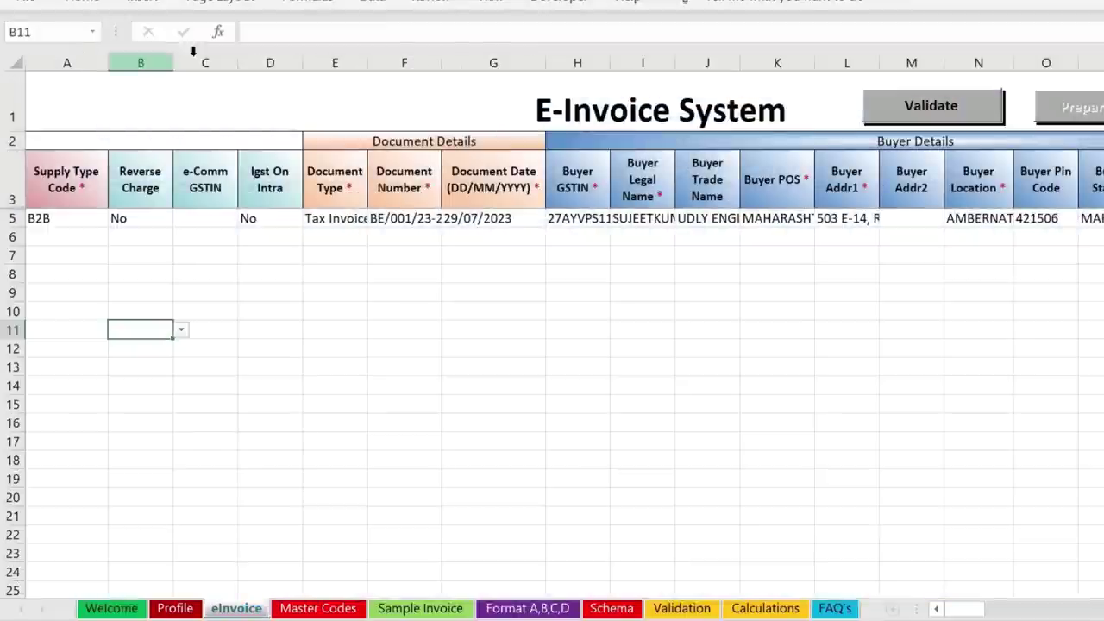
click(175, 609)
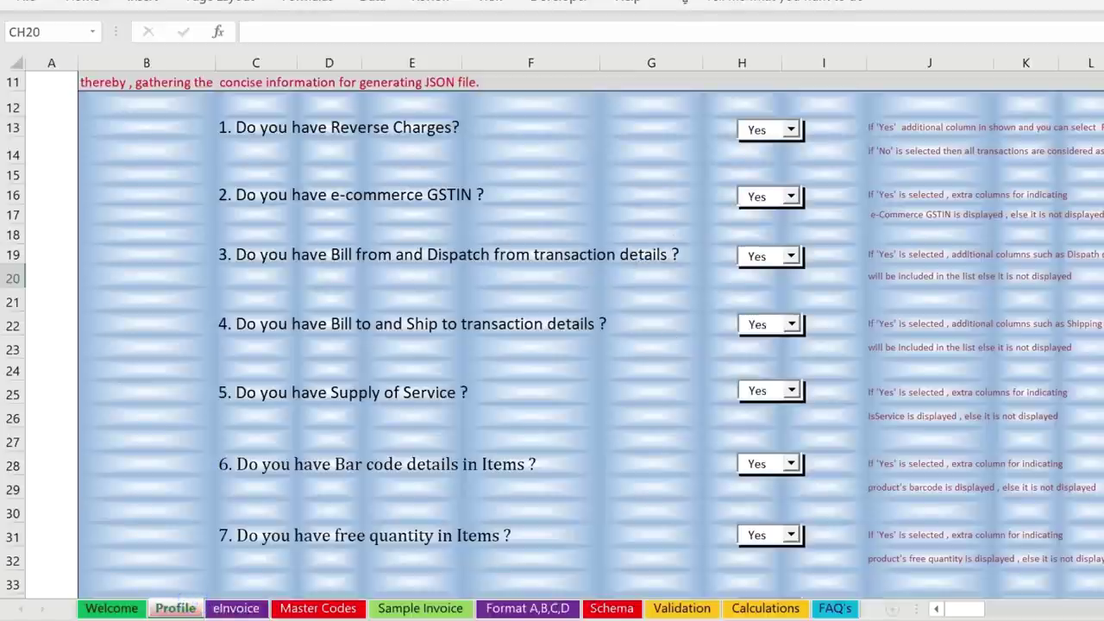
scroll(552, 328, down, 8)
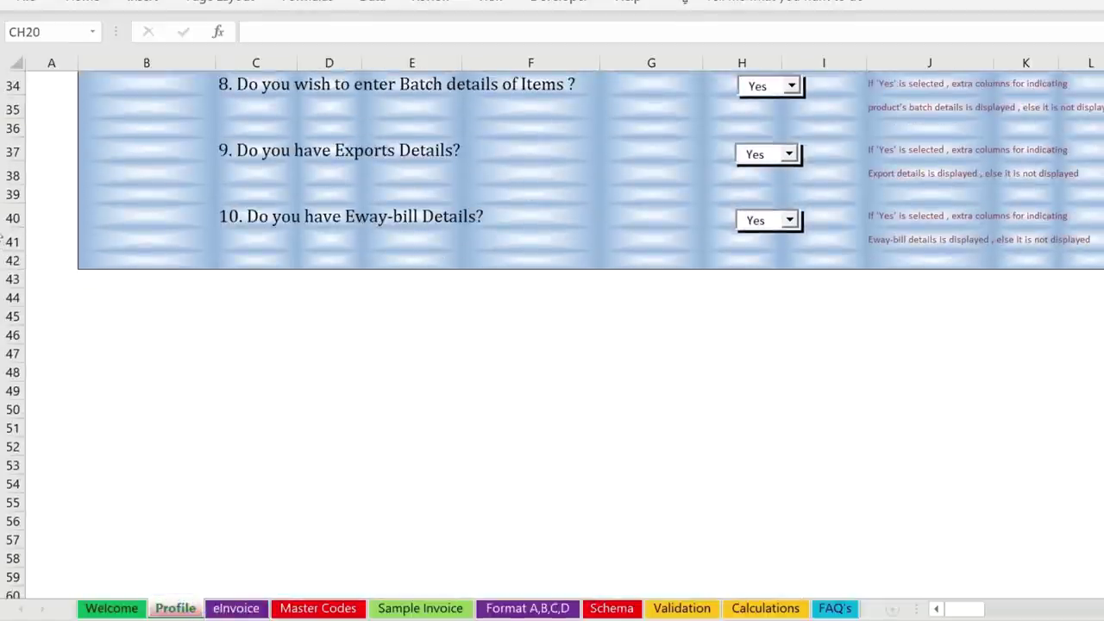
scroll(226, 457, up, 11)
click(233, 608)
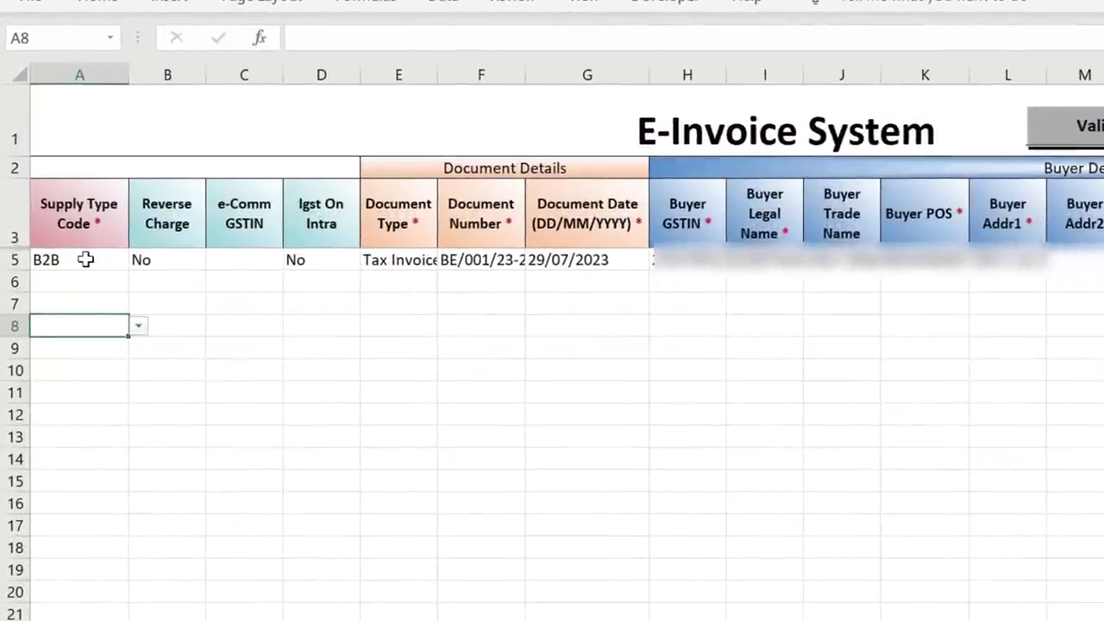
click(85, 260)
click(137, 260)
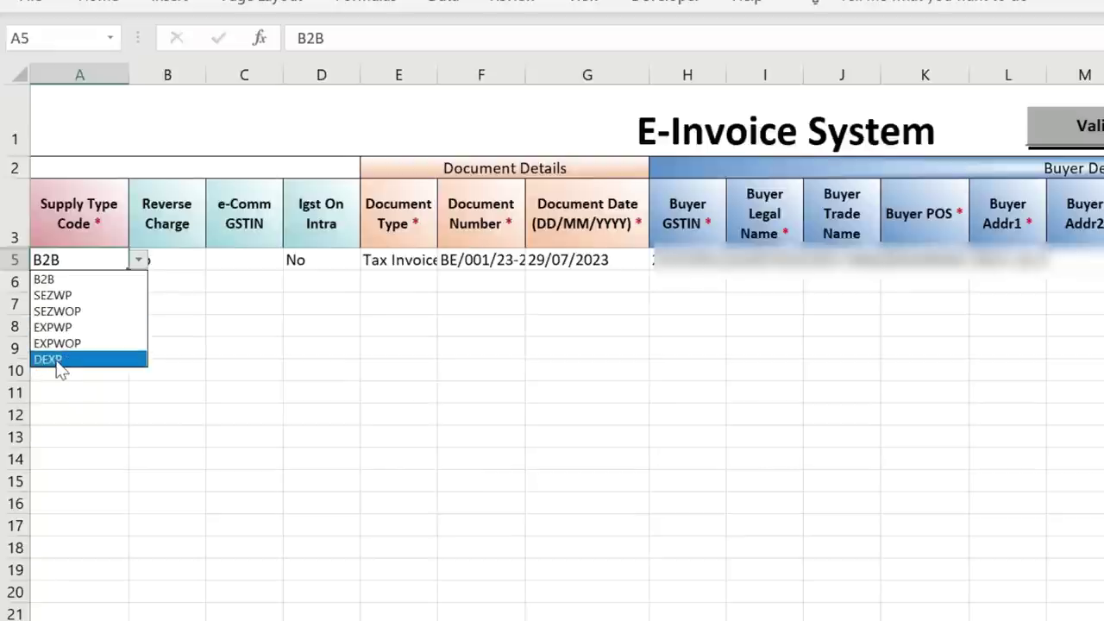
click(54, 280)
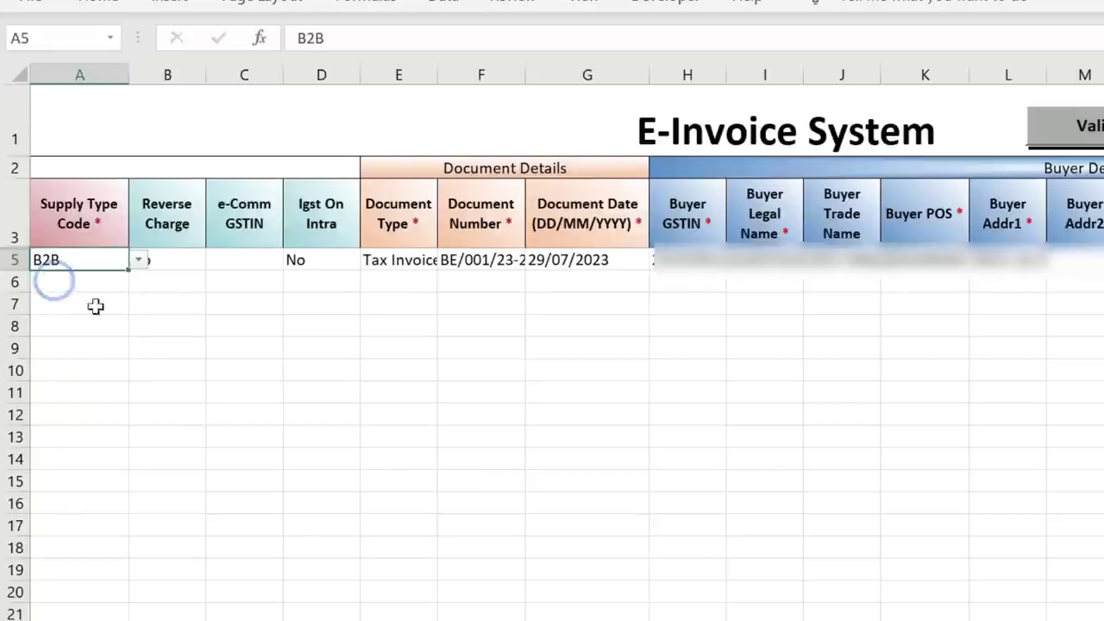
click(183, 275)
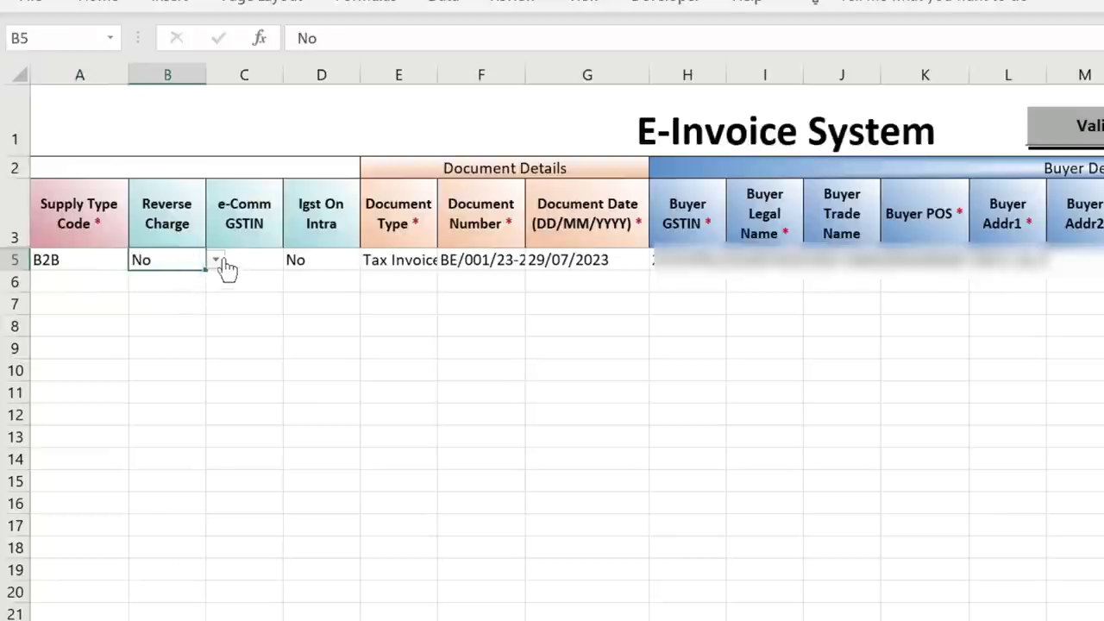
click(215, 260)
click(215, 260)
click(245, 302)
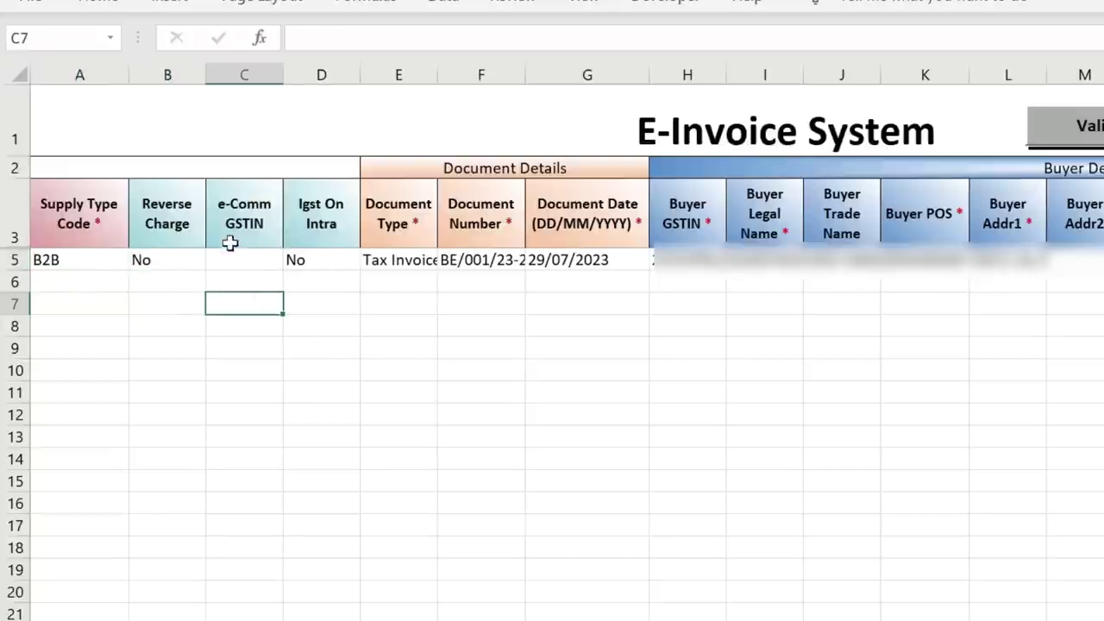
click(258, 264)
key(Right)
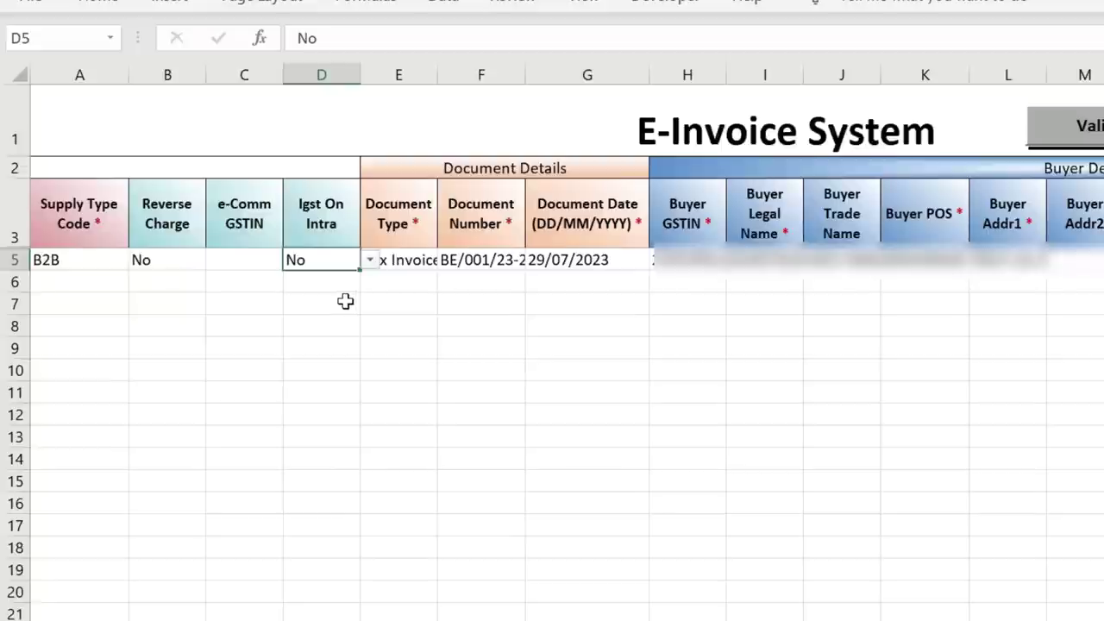
click(367, 305)
click(442, 266)
click(447, 261)
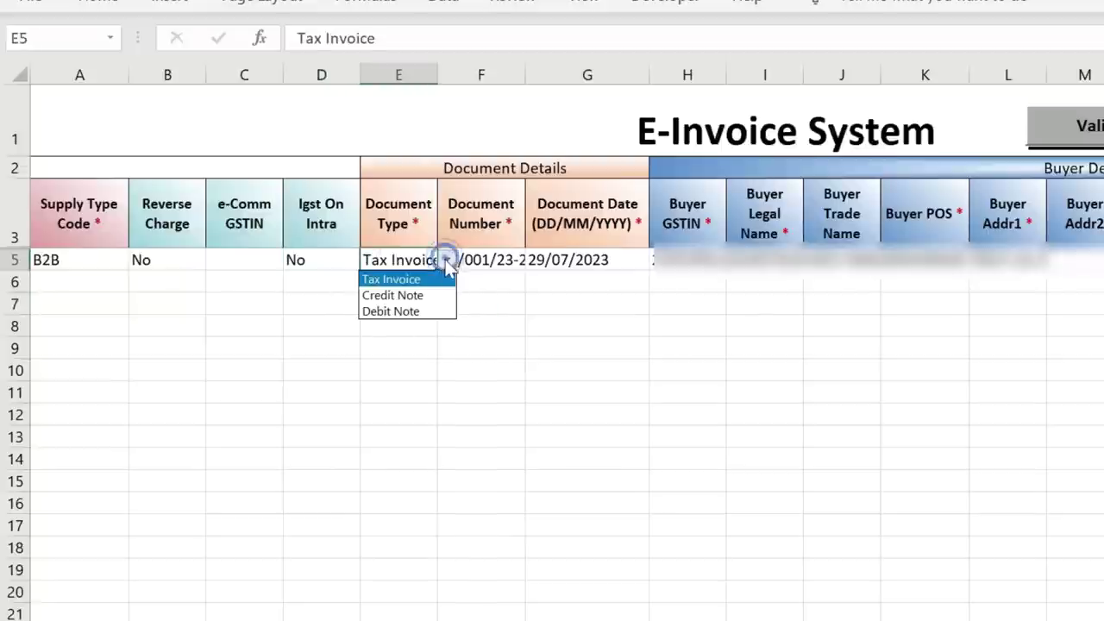
click(390, 279)
key(Tab)
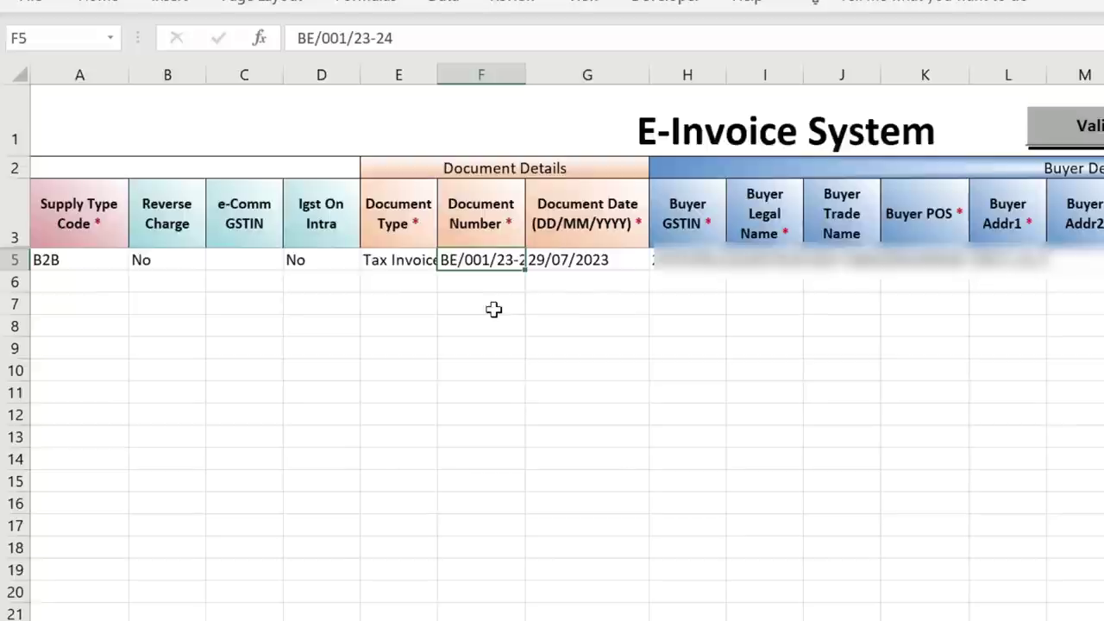
click(483, 349)
click(629, 257)
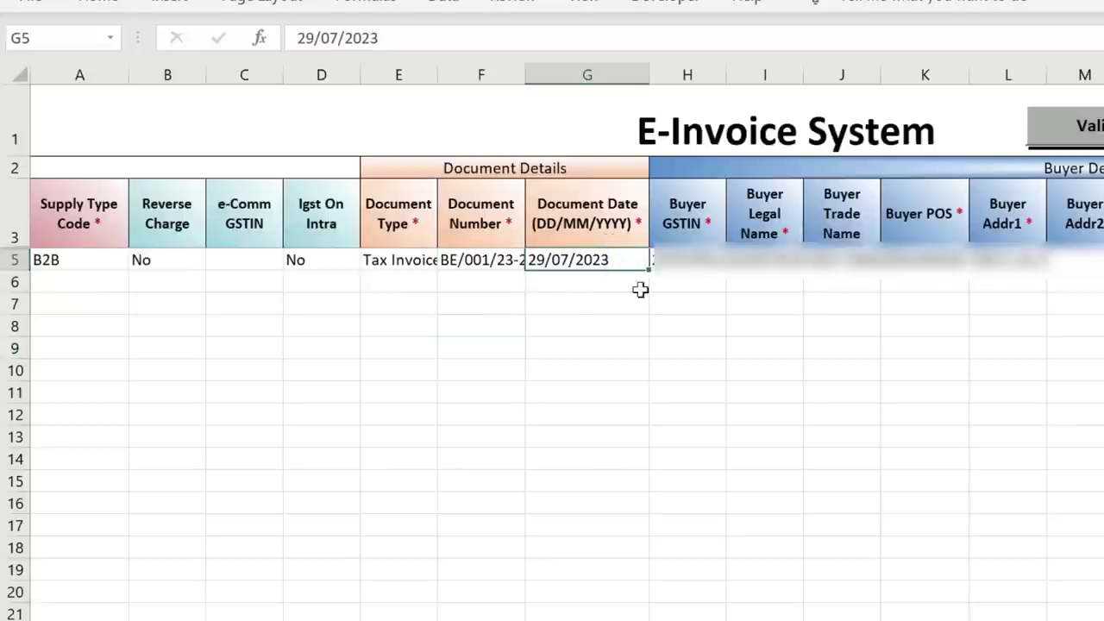
click(1070, 169)
drag(579, 167, 574, 233)
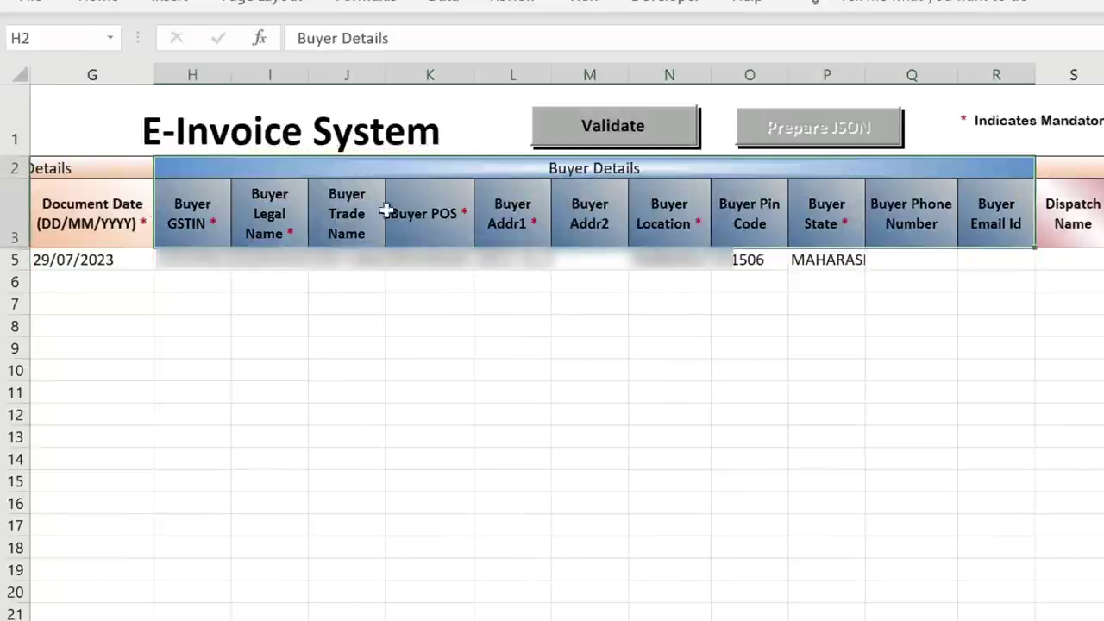
Step: Check the buyer GSTIN, legal and trade names, and set Buyer POS in K5 to MAHARASHTRA
click(169, 258)
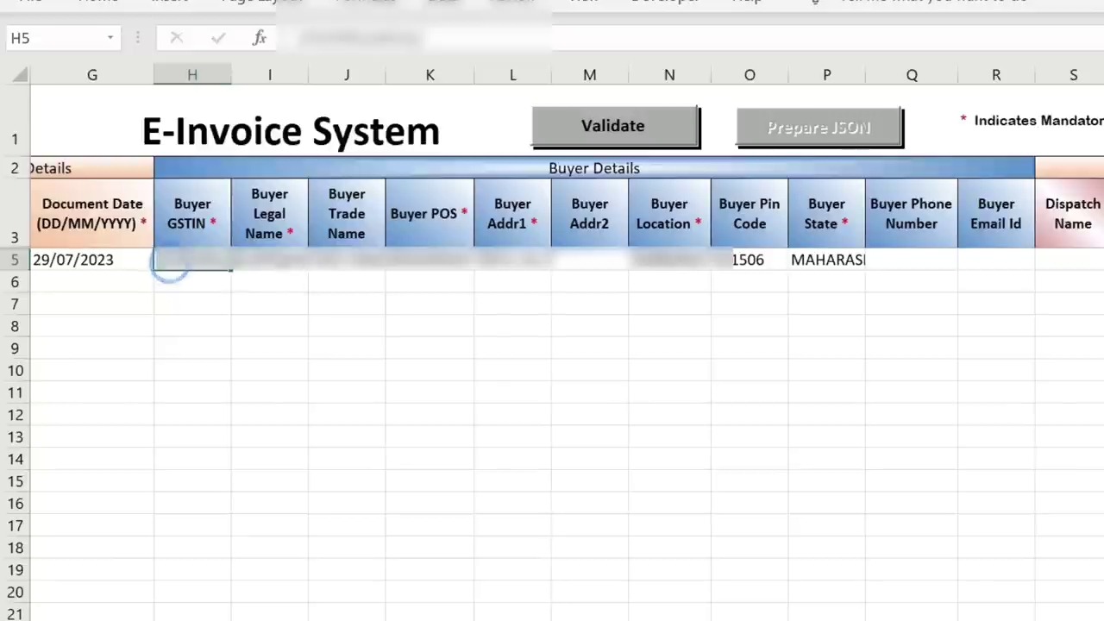
click(276, 264)
click(341, 261)
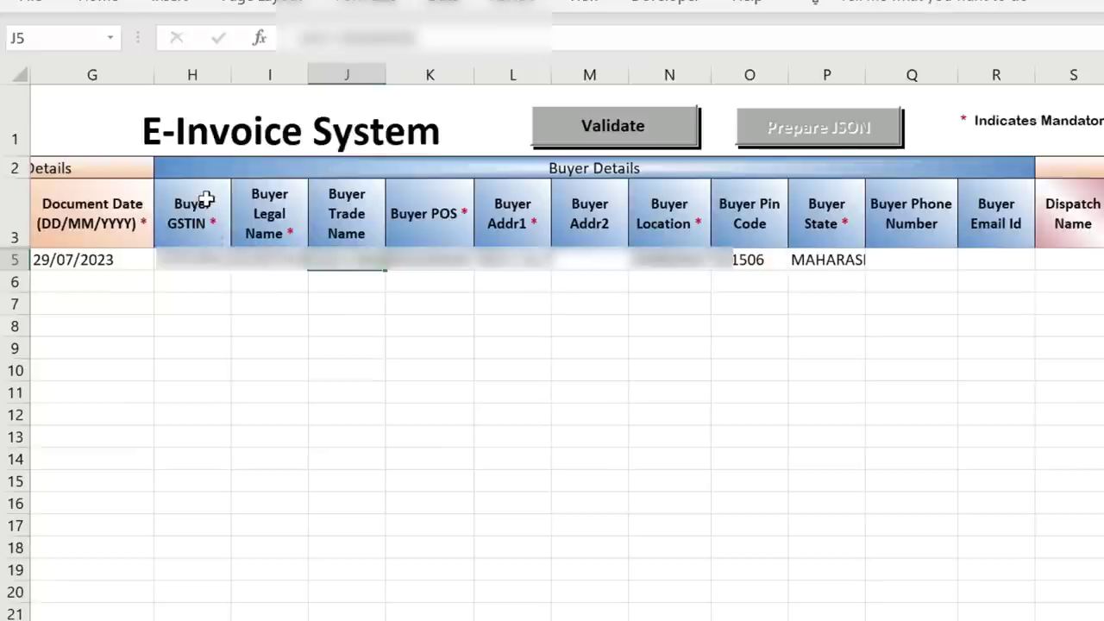
key(Right)
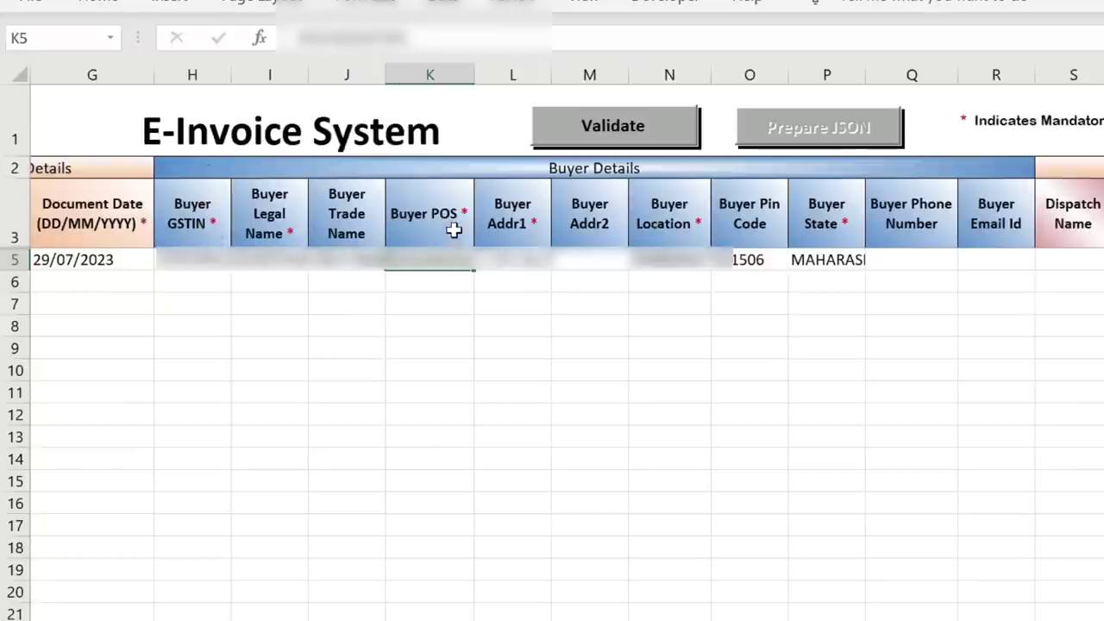
click(449, 230)
click(461, 264)
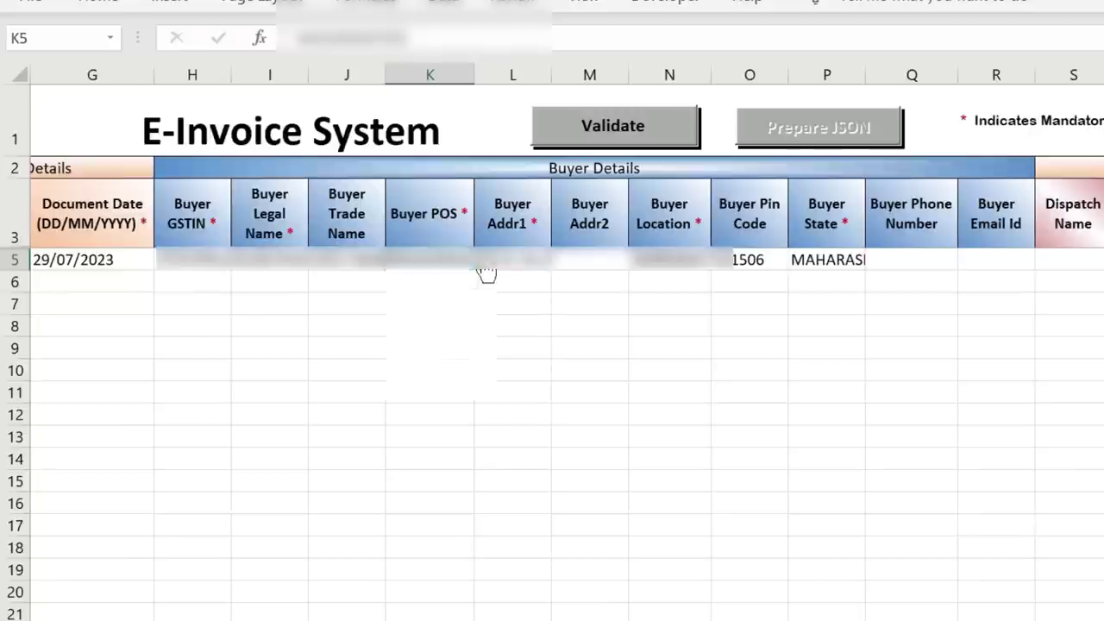
click(485, 269)
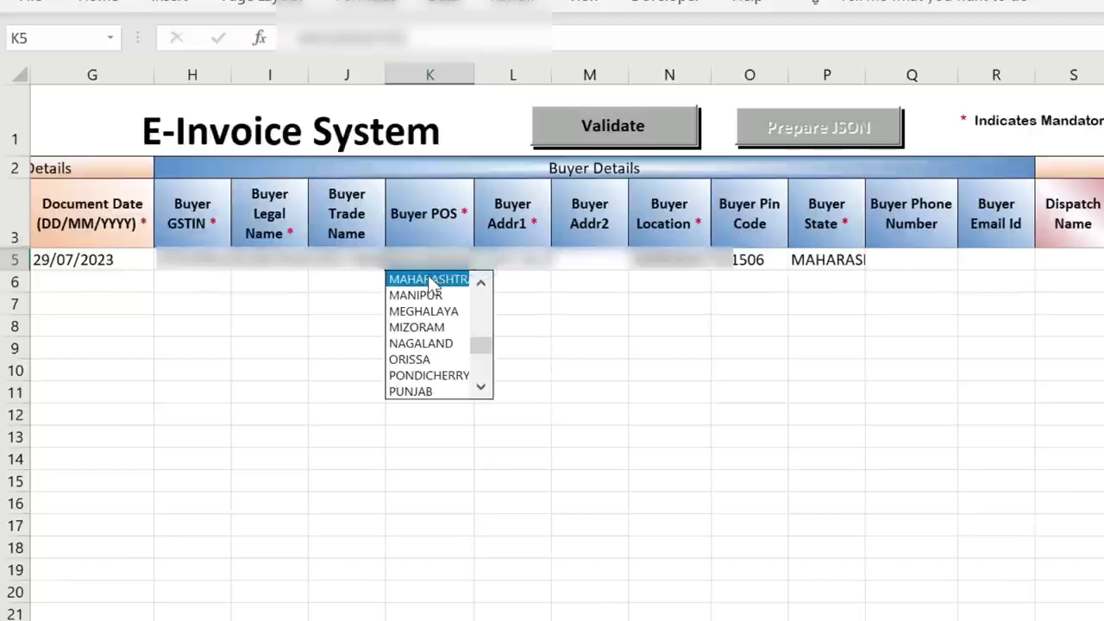
click(429, 281)
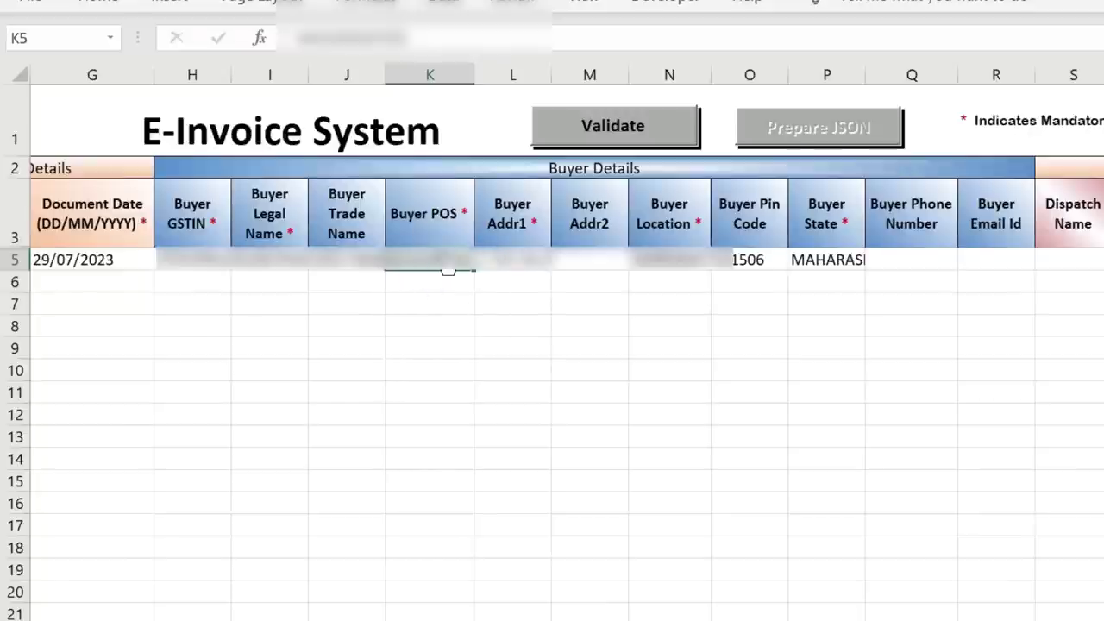
Step: Check the buyer address and location AMBERNATH, and set Buyer State in P5 to MAHARASHTRA
click(500, 207)
click(521, 259)
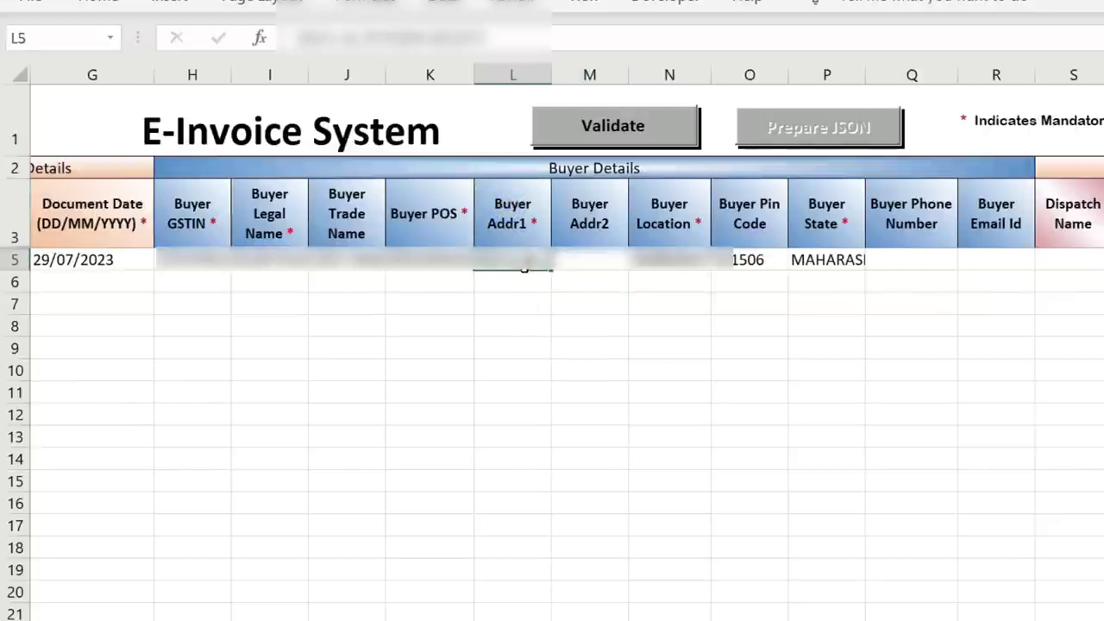
click(662, 216)
click(671, 259)
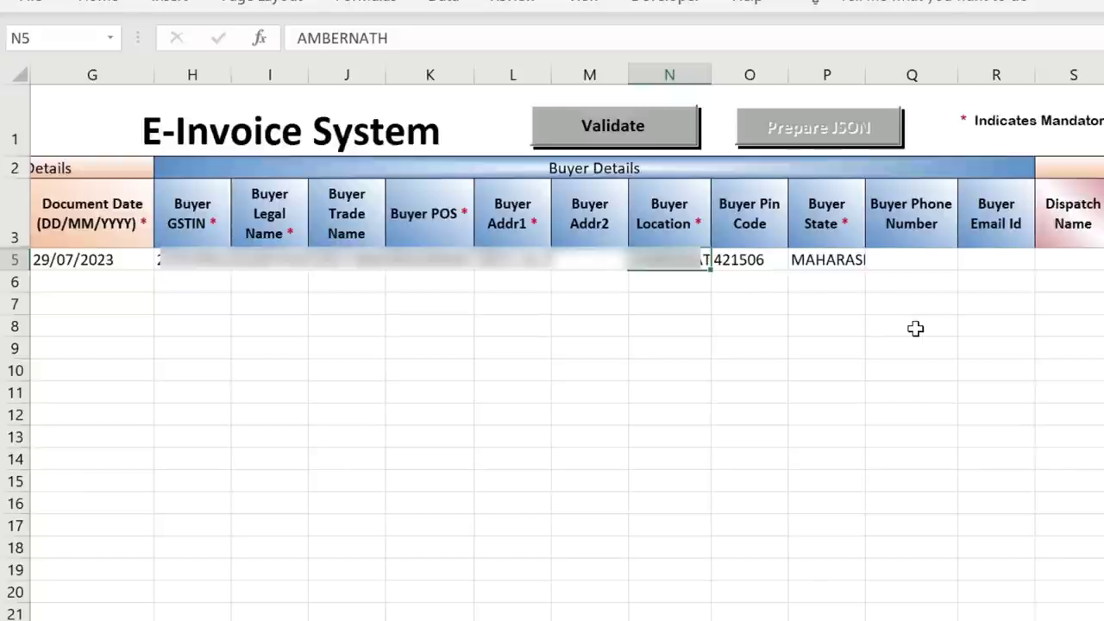
click(841, 259)
click(875, 260)
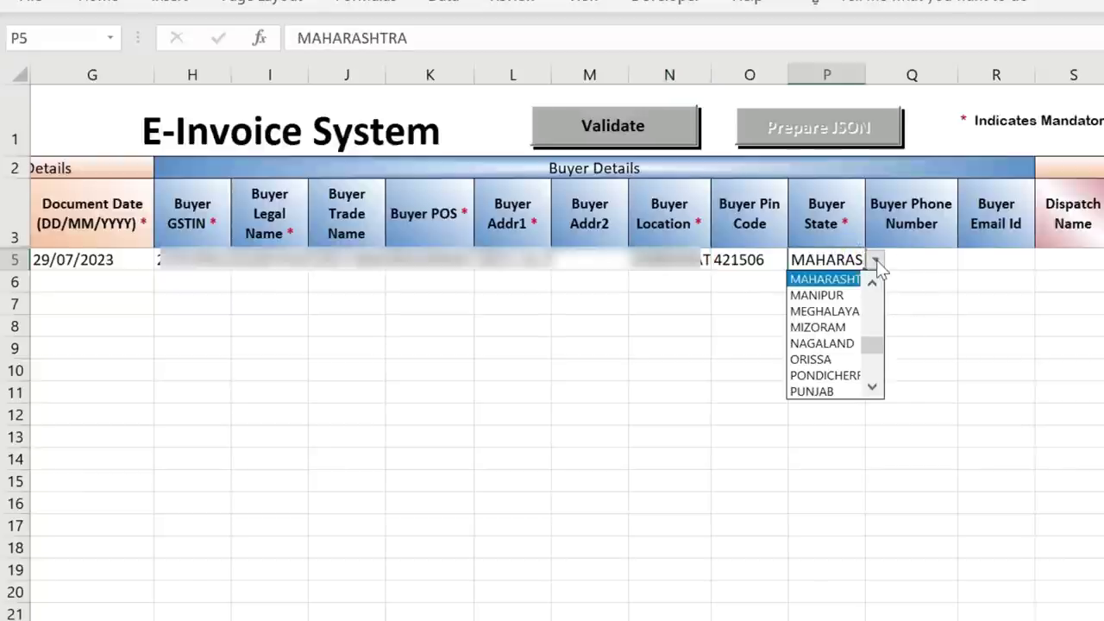
click(817, 285)
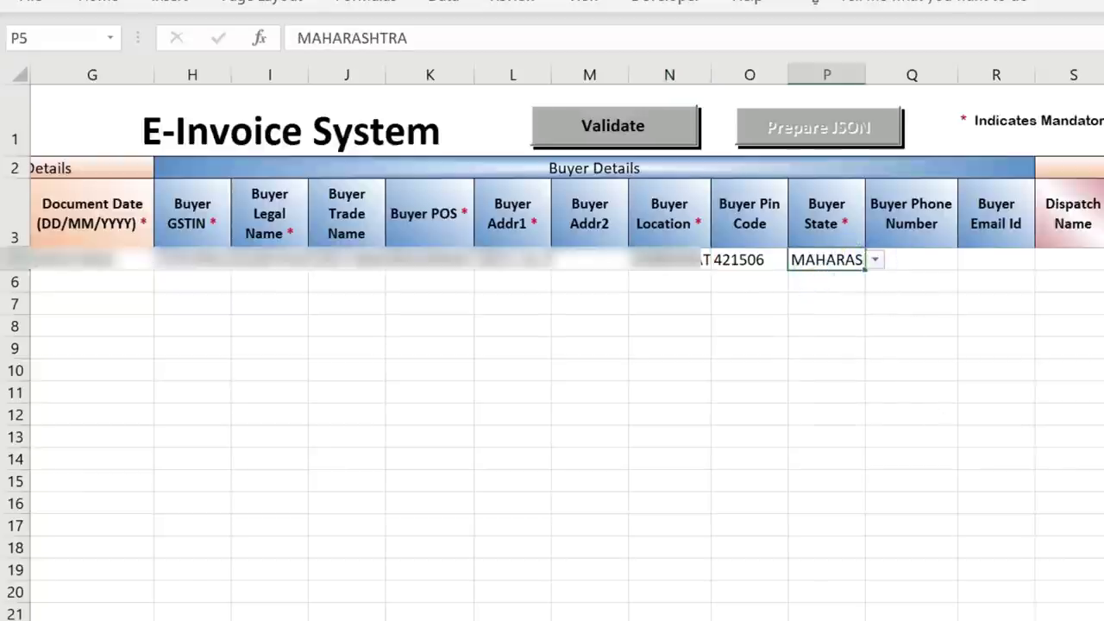
Step: Scroll past the blank Dispatch and Shipping Details columns to serial number 1 in AG5
scroll(935, 416, right, 2)
scroll(552, 389, right, 5)
drag(322, 166, 315, 209)
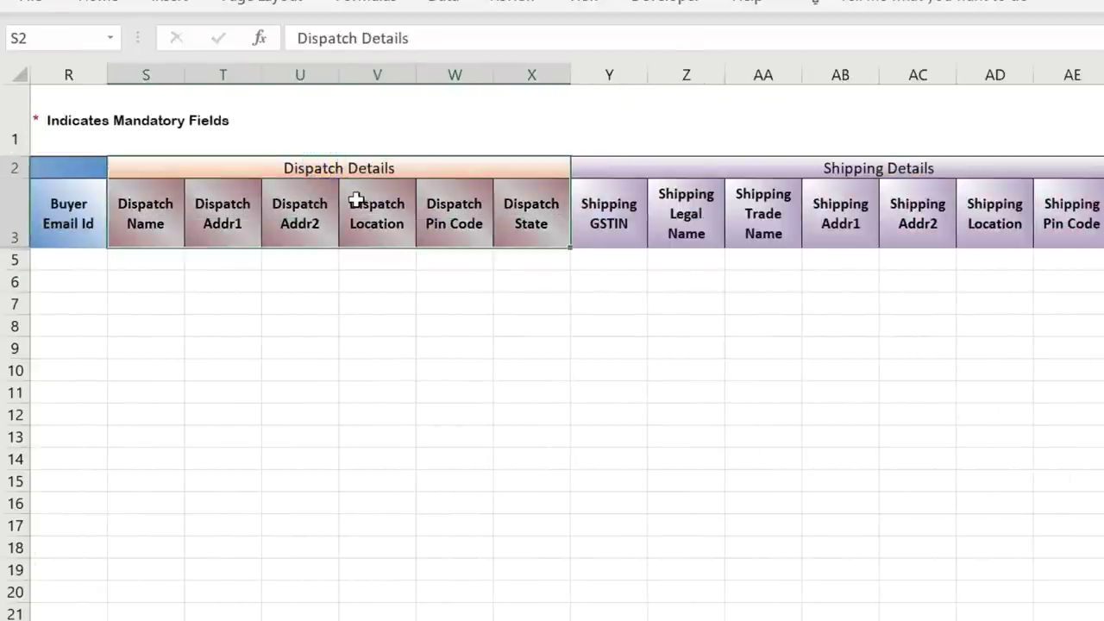
drag(923, 168, 921, 197)
scroll(525, 159, right, 7)
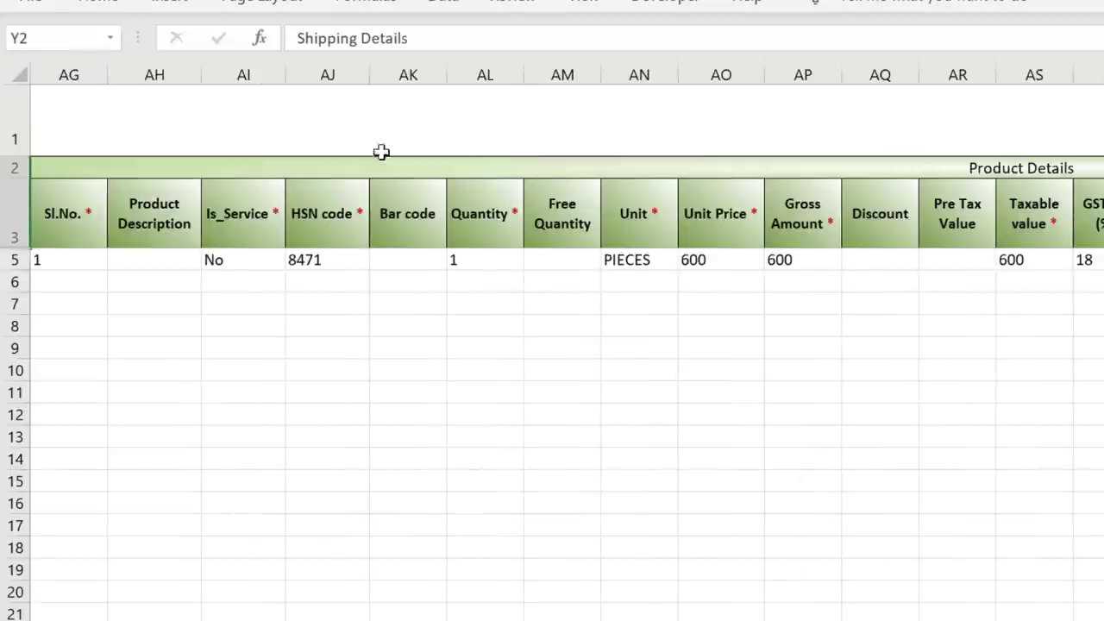
click(101, 259)
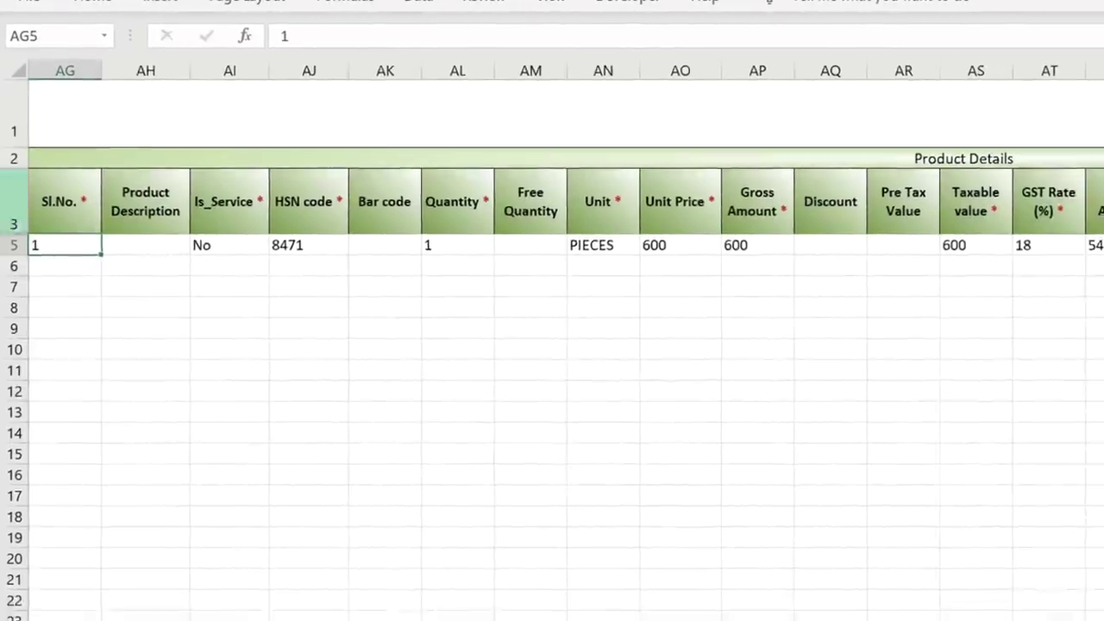
Step: Check the 18% GST rate and the single line item with serial number 1 in AG5
click(1038, 252)
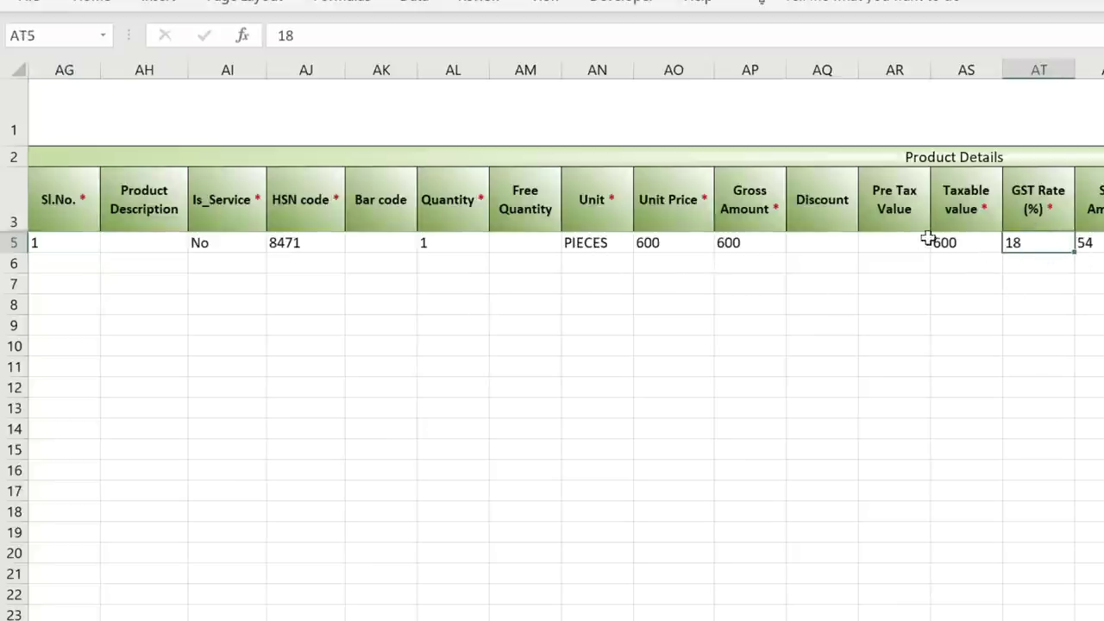
click(81, 262)
click(74, 290)
click(75, 308)
click(76, 281)
click(78, 242)
click(74, 266)
click(81, 244)
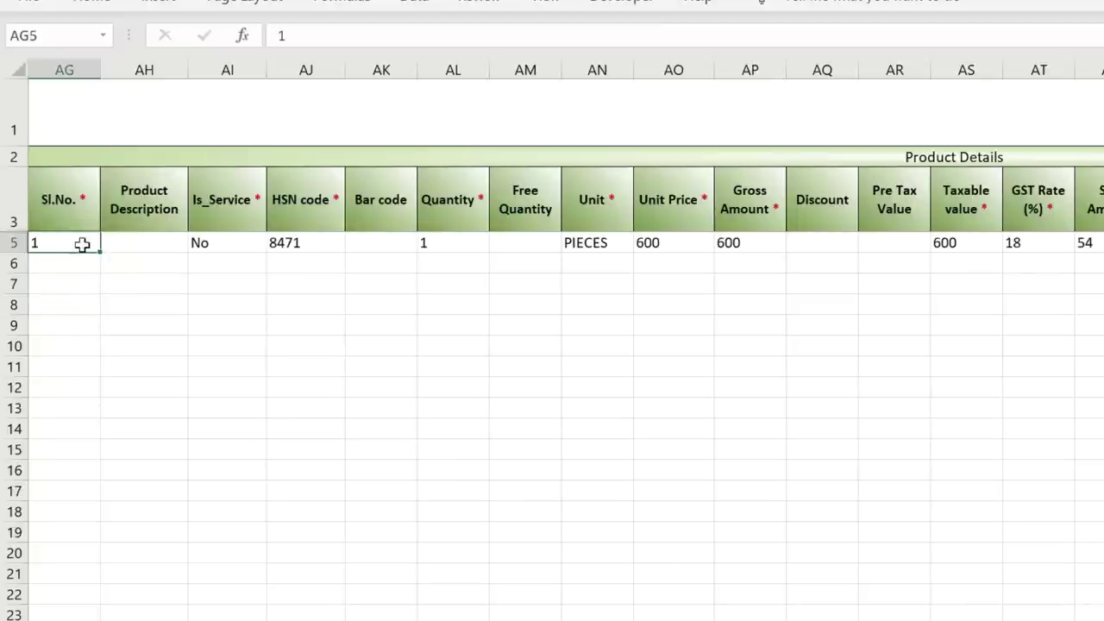
click(150, 238)
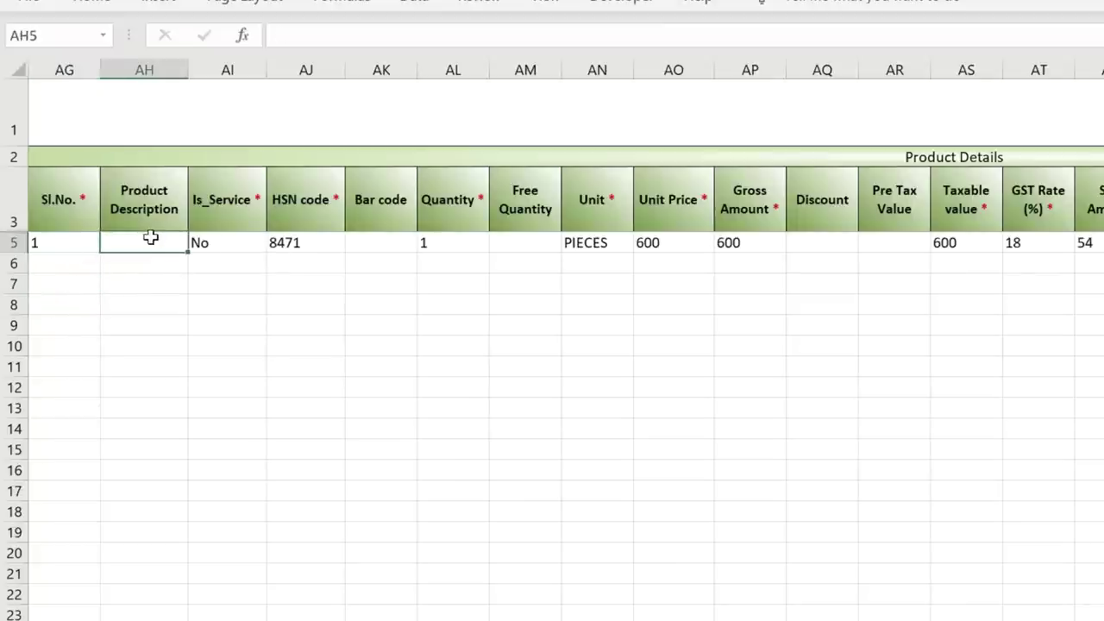
Step: Keep Is_Service as No and confirm HSN code 8471 and quantity 1
click(238, 249)
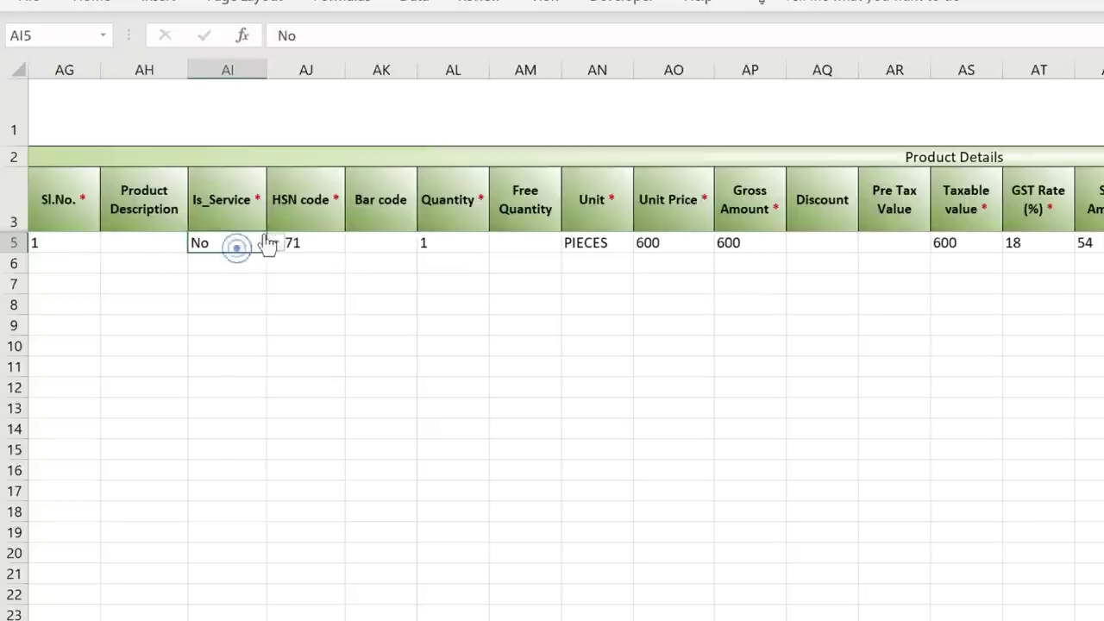
click(274, 243)
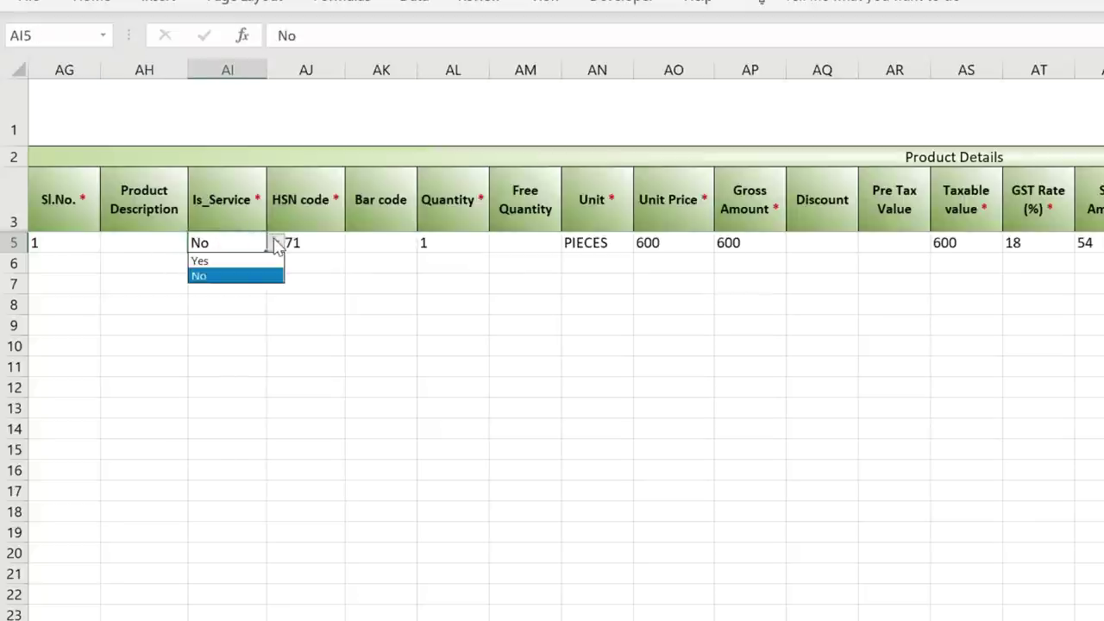
click(207, 276)
click(380, 283)
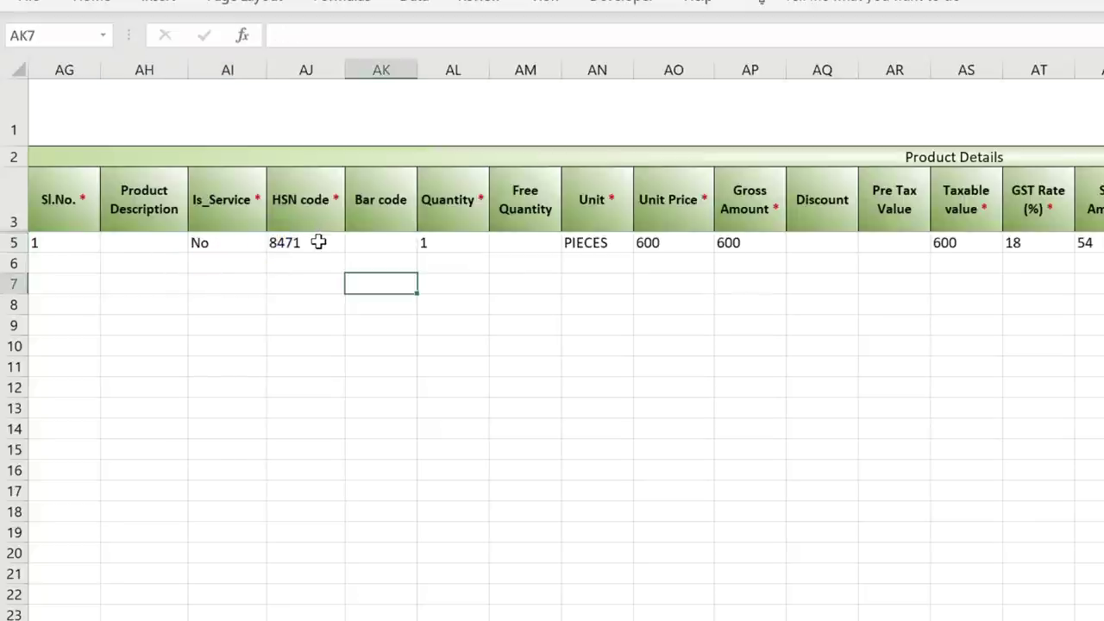
click(318, 243)
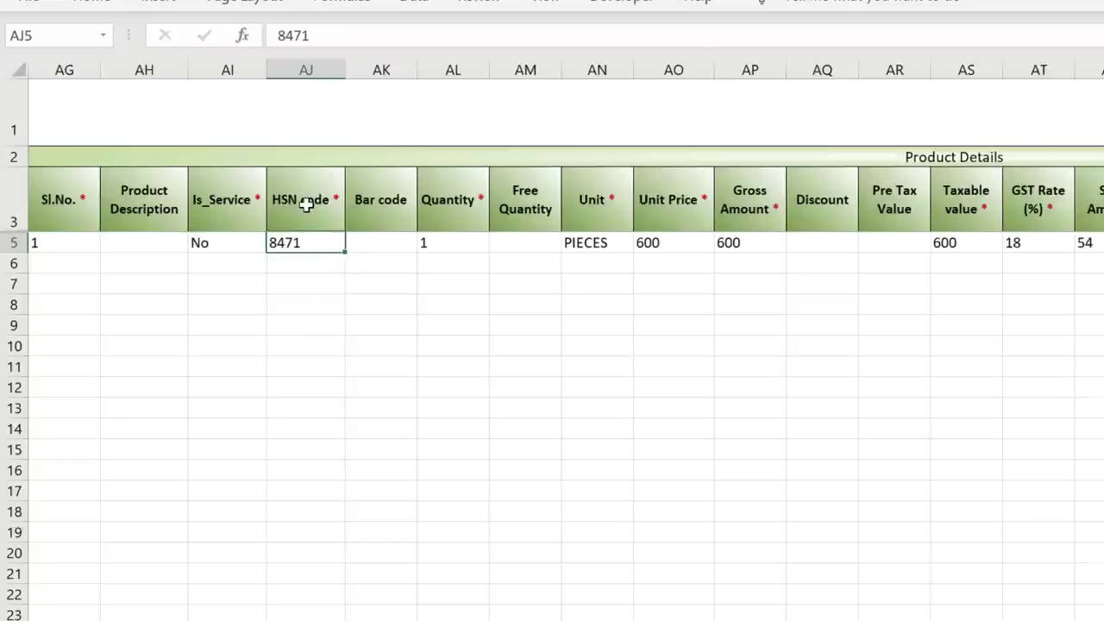
click(382, 215)
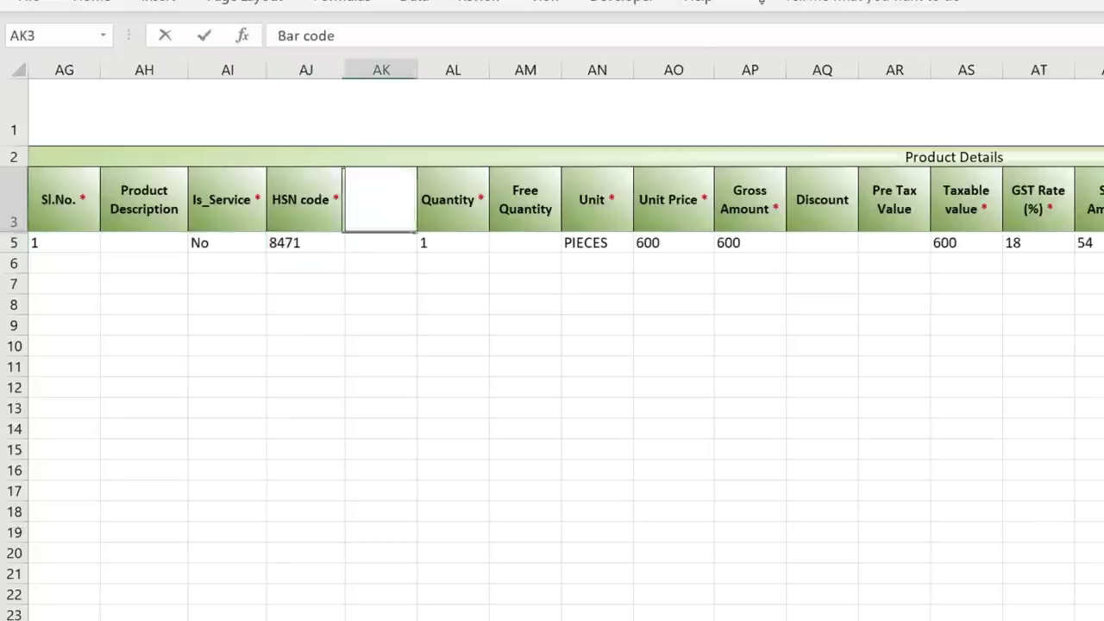
click(481, 219)
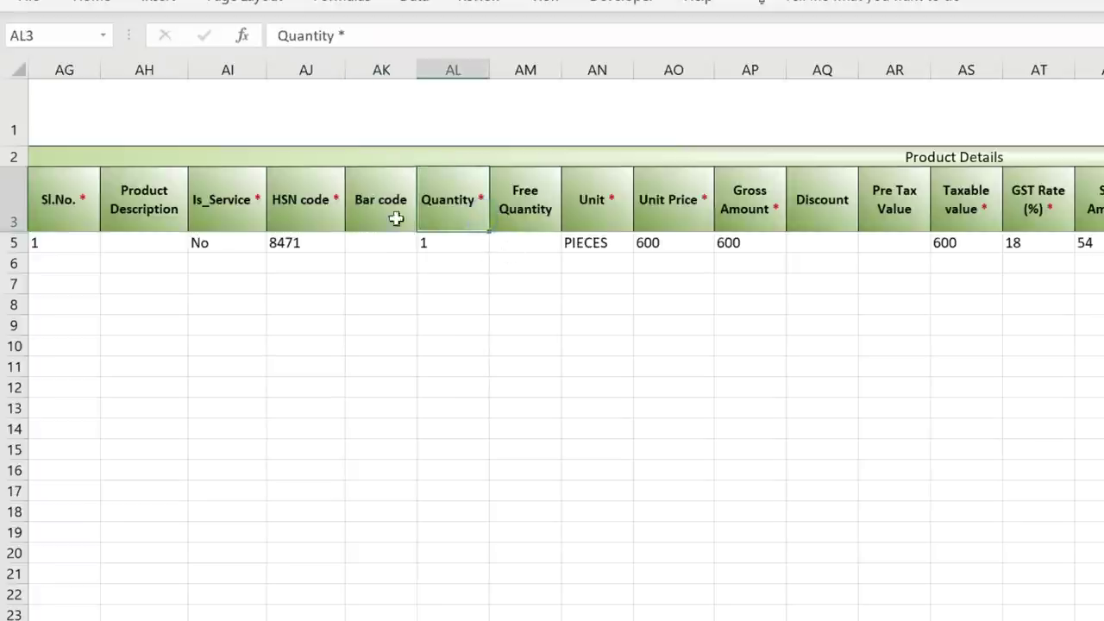
click(474, 246)
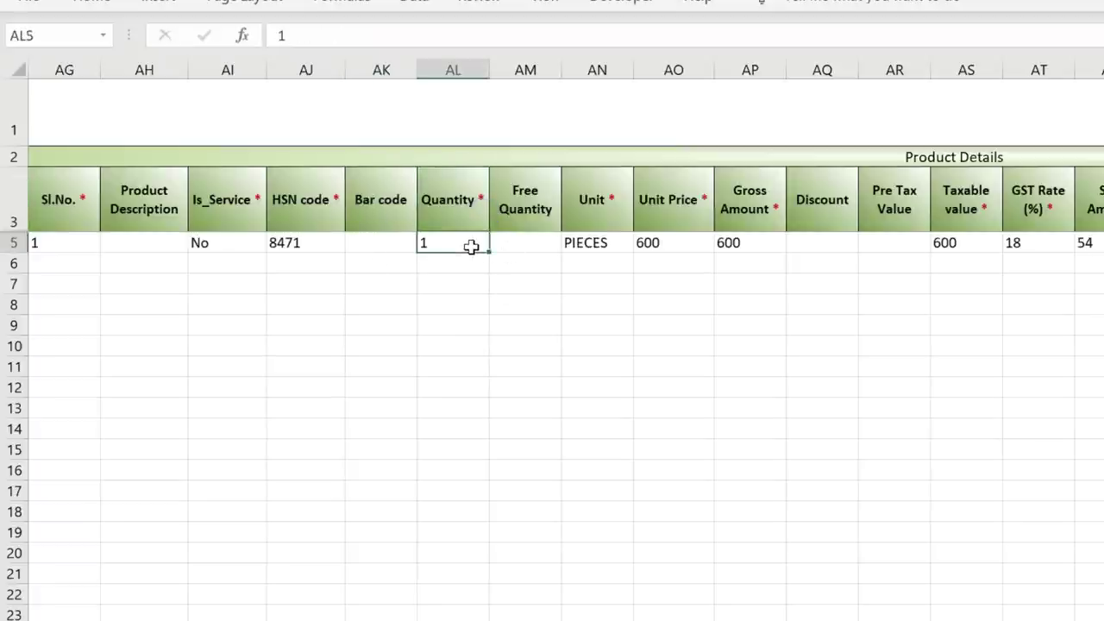
Step: Keep the unit in AN5 set to PIECES
key(Down)
key(Down)
key(Right)
key(Right)
click(597, 204)
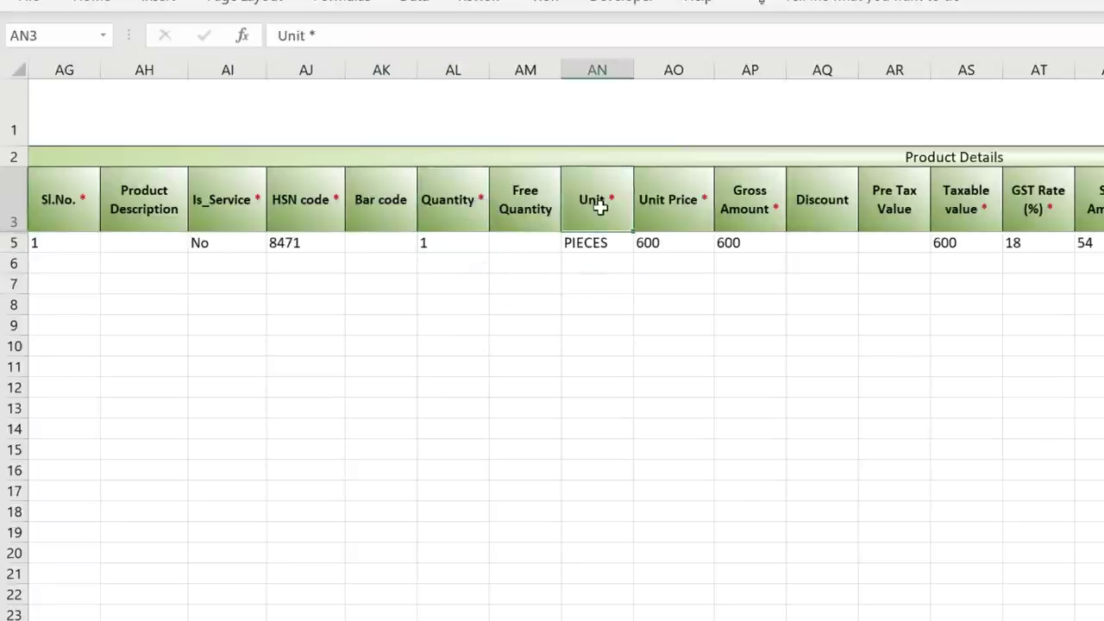
click(597, 248)
click(642, 246)
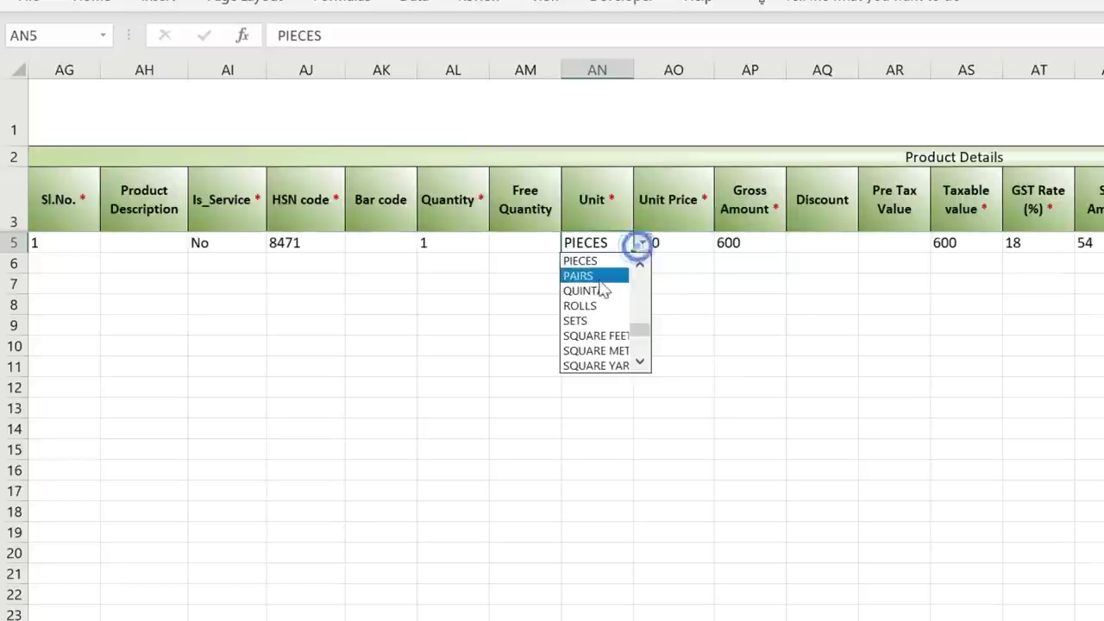
click(592, 260)
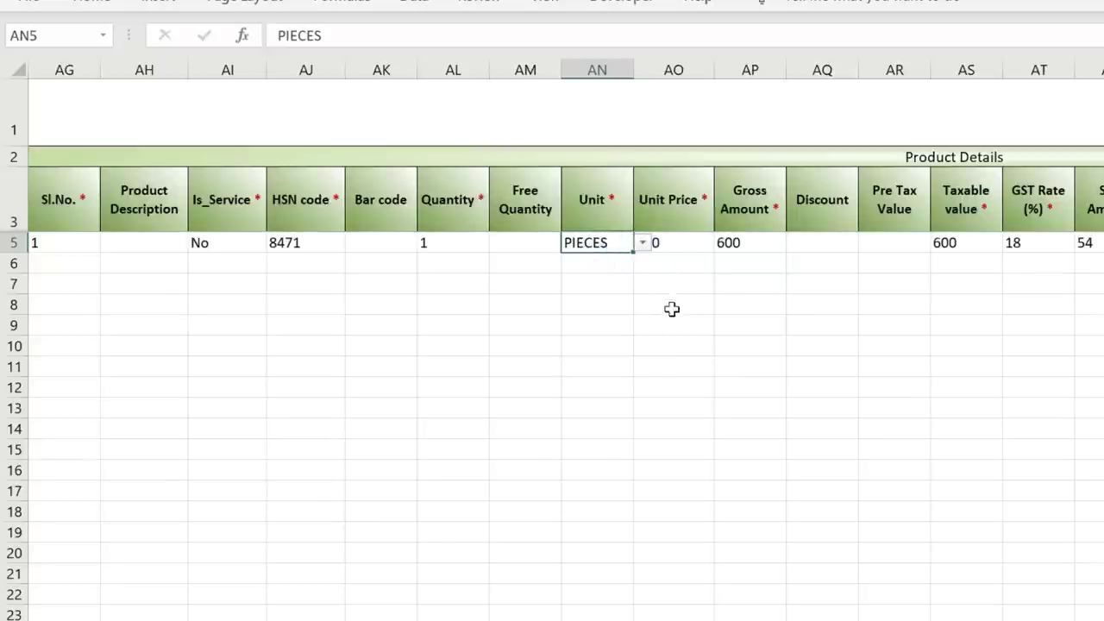
Step: Enter unit price 600 in AO5 and quantity 1 in AL5, giving a gross amount of 600
click(673, 284)
click(671, 198)
click(647, 248)
double_click(660, 242)
click(742, 204)
click(682, 246)
click(428, 242)
text(1)
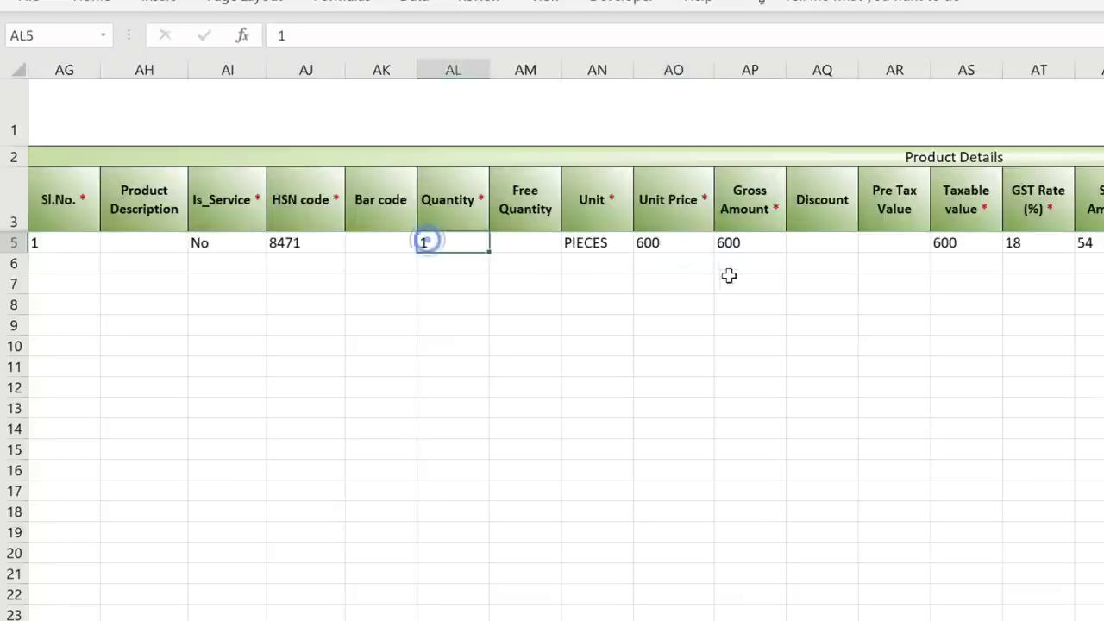
click(747, 242)
click(820, 278)
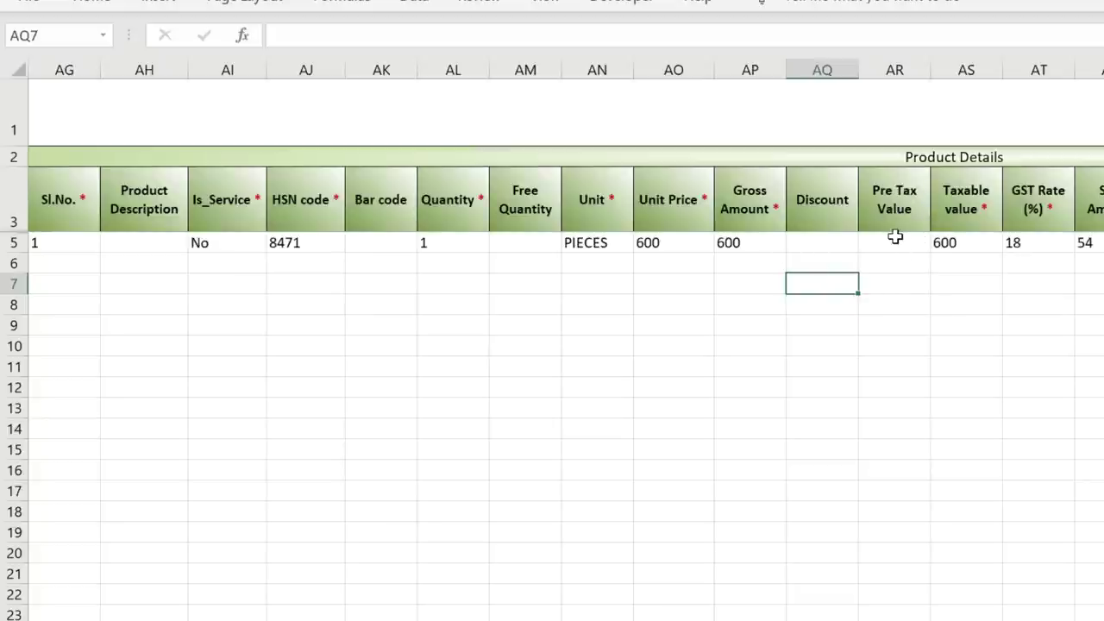
click(982, 243)
scroll(655, 276, right, 3)
click(342, 280)
click(353, 240)
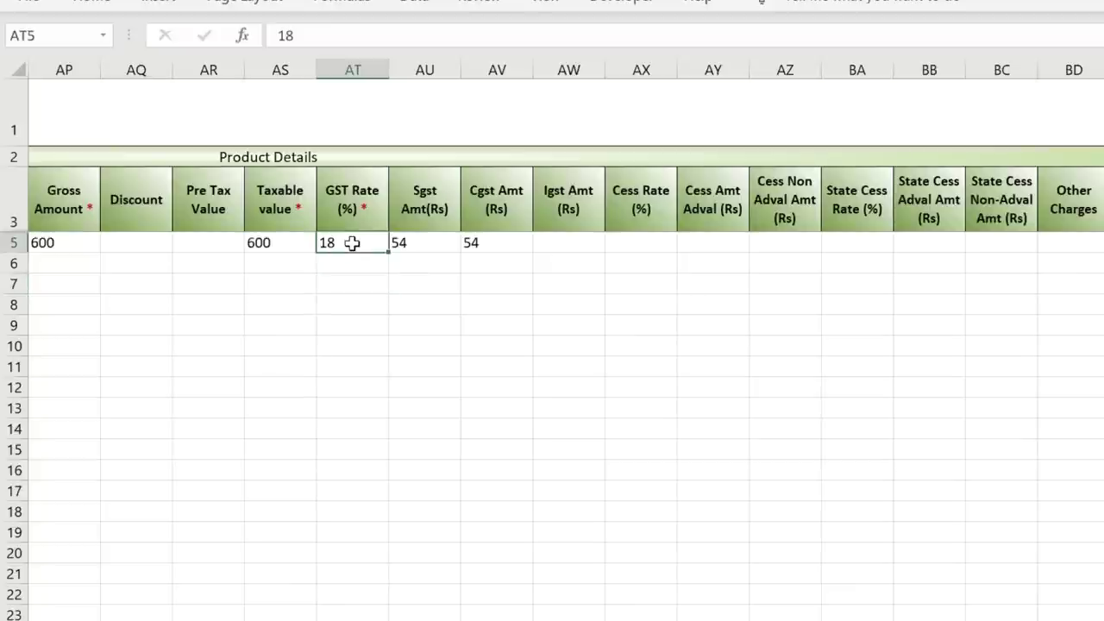
click(420, 241)
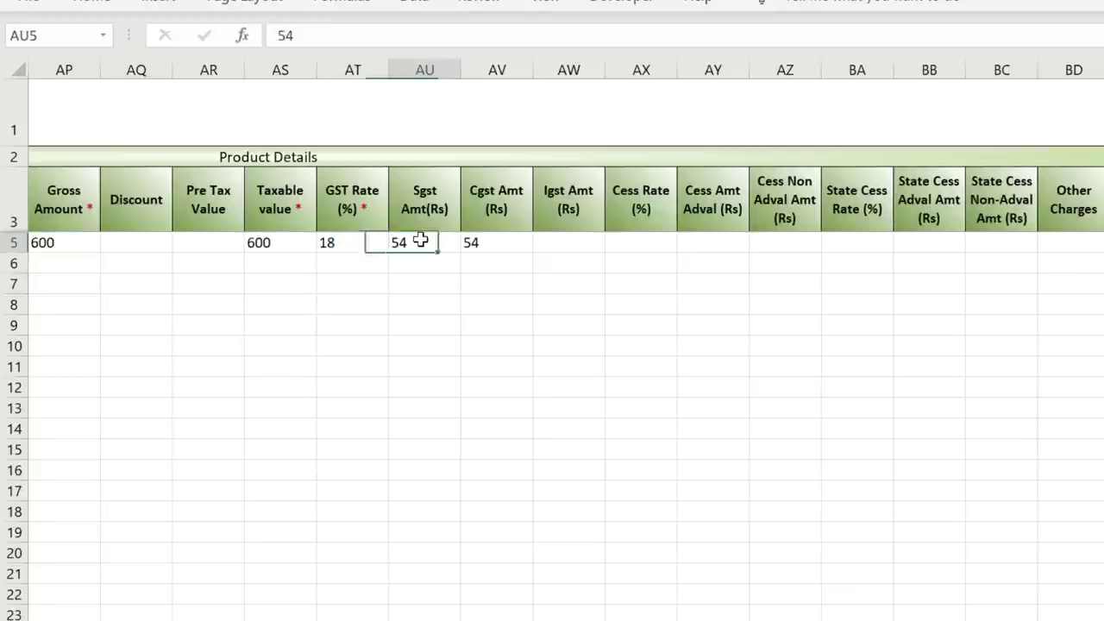
click(491, 250)
double_click(570, 244)
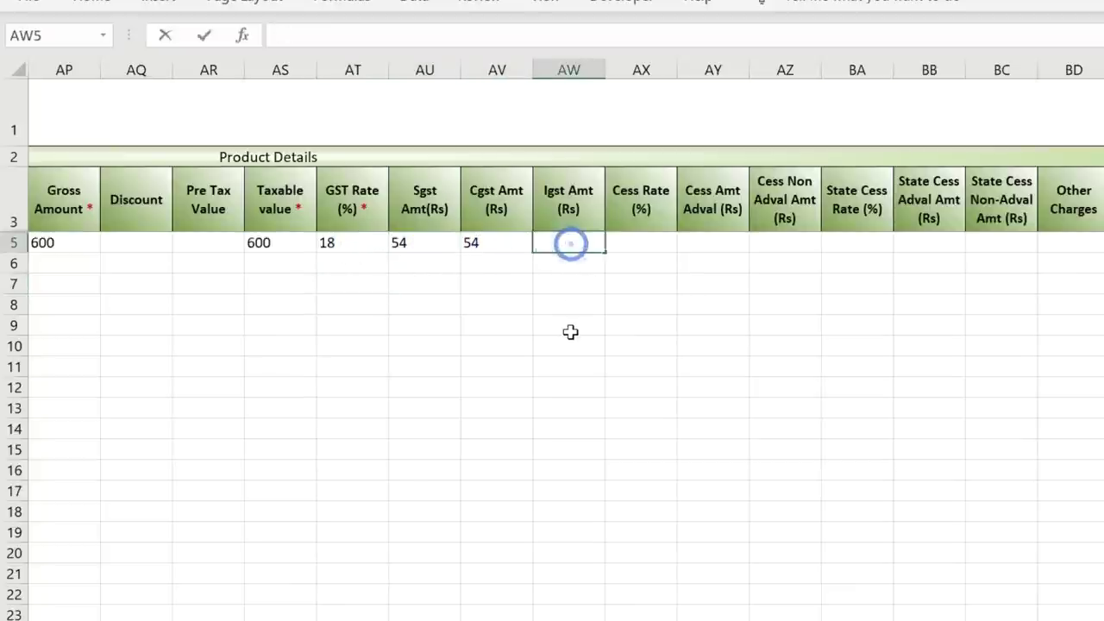
click(496, 280)
click(646, 245)
drag(408, 241, 643, 246)
scroll(997, 383, right, 1)
click(998, 383)
click(1090, 219)
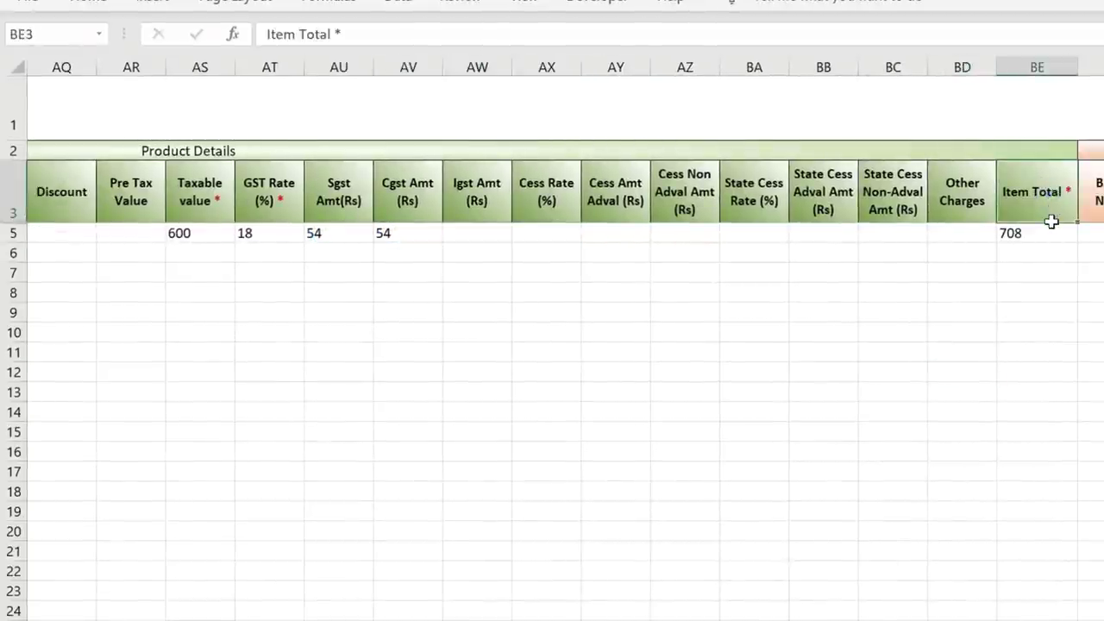
click(169, 215)
click(307, 217)
scroll(311, 217, left, 1)
scroll(521, 217, right, 5)
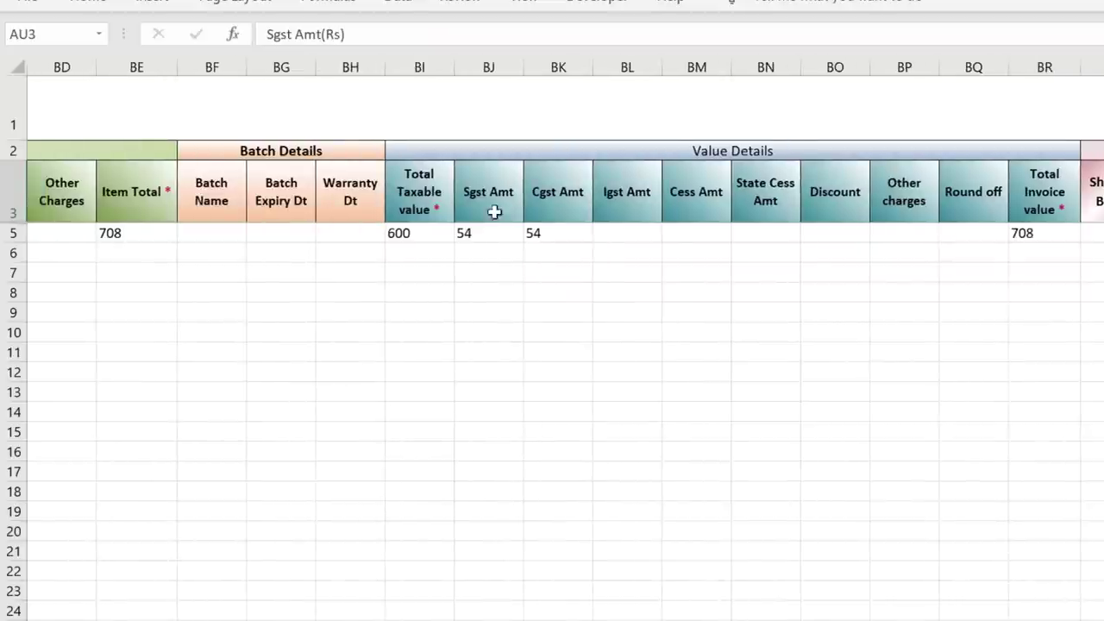
click(328, 146)
drag(329, 147, 335, 185)
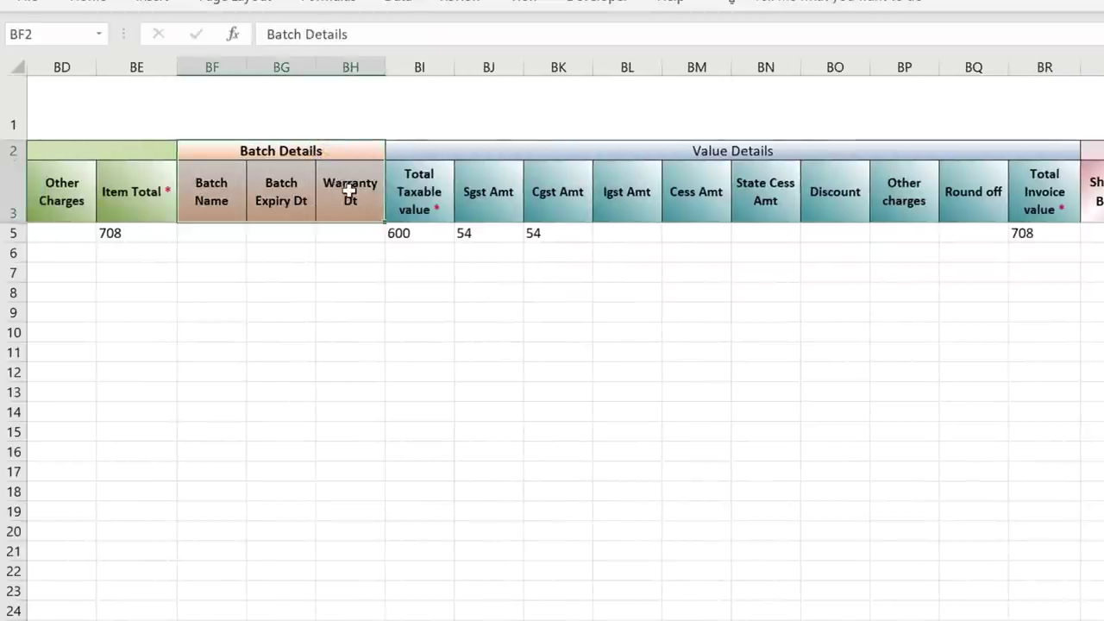
click(647, 256)
drag(668, 143, 661, 187)
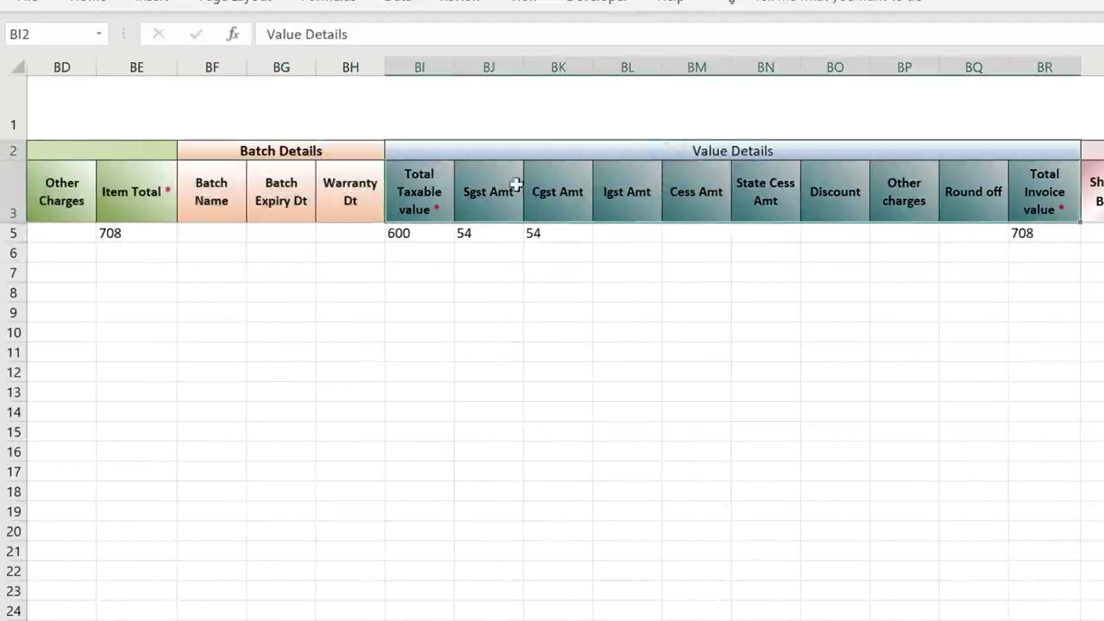
click(419, 208)
click(504, 205)
click(564, 198)
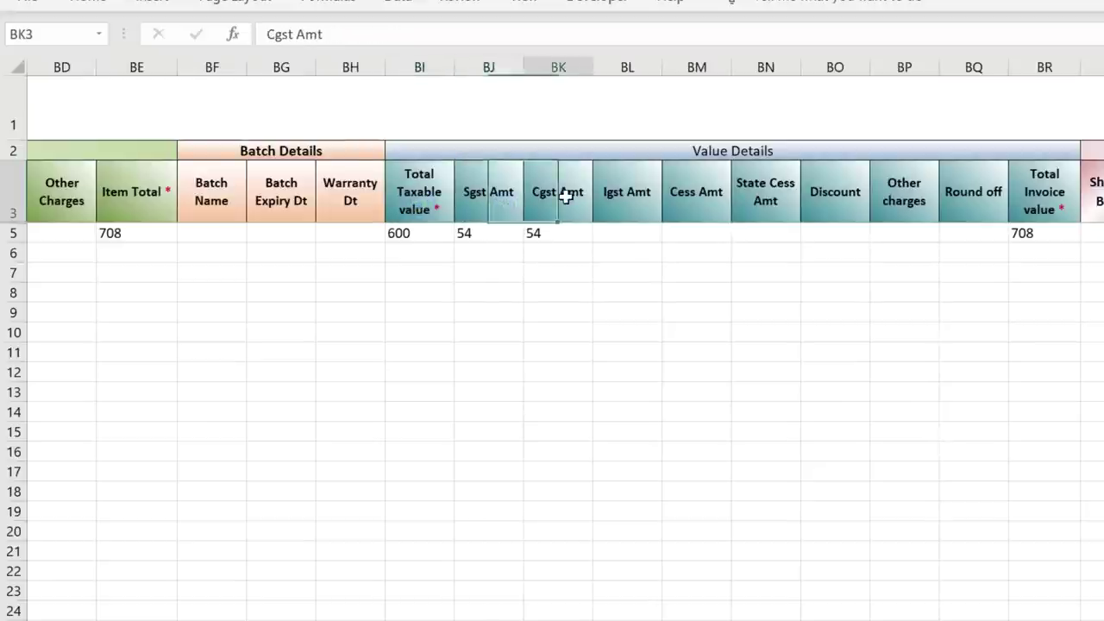
click(633, 196)
click(684, 192)
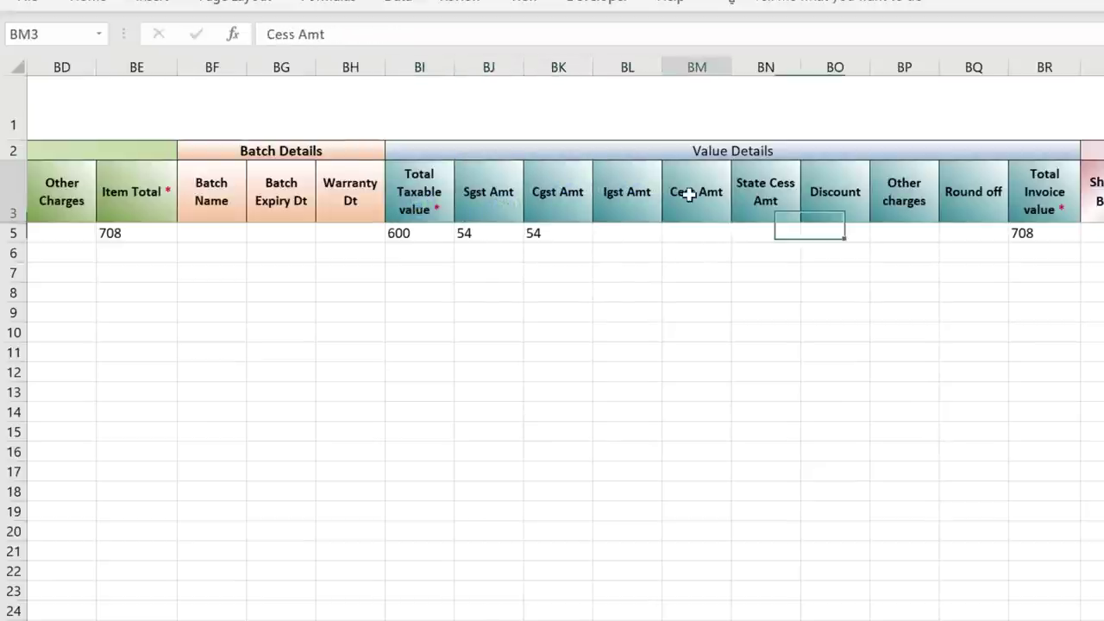
click(842, 197)
click(914, 203)
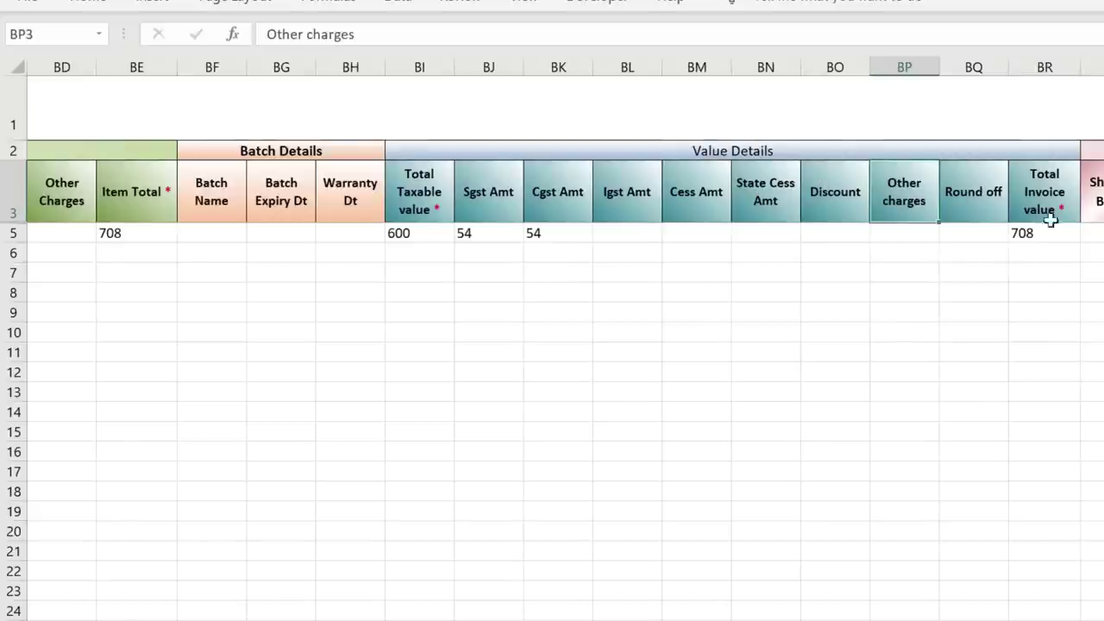
click(1058, 192)
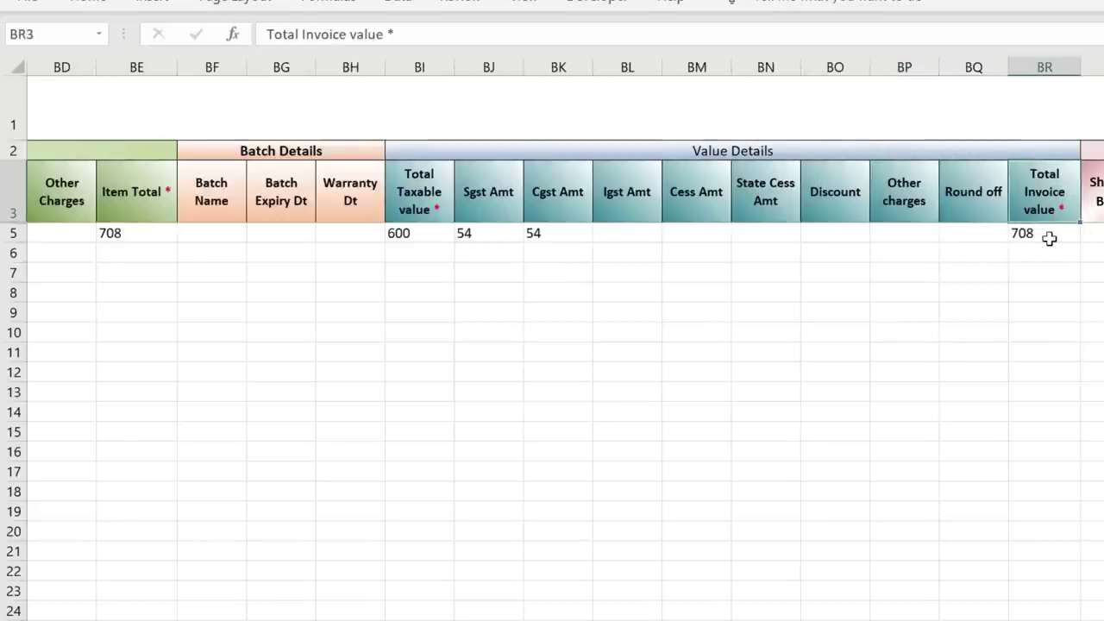
click(1046, 233)
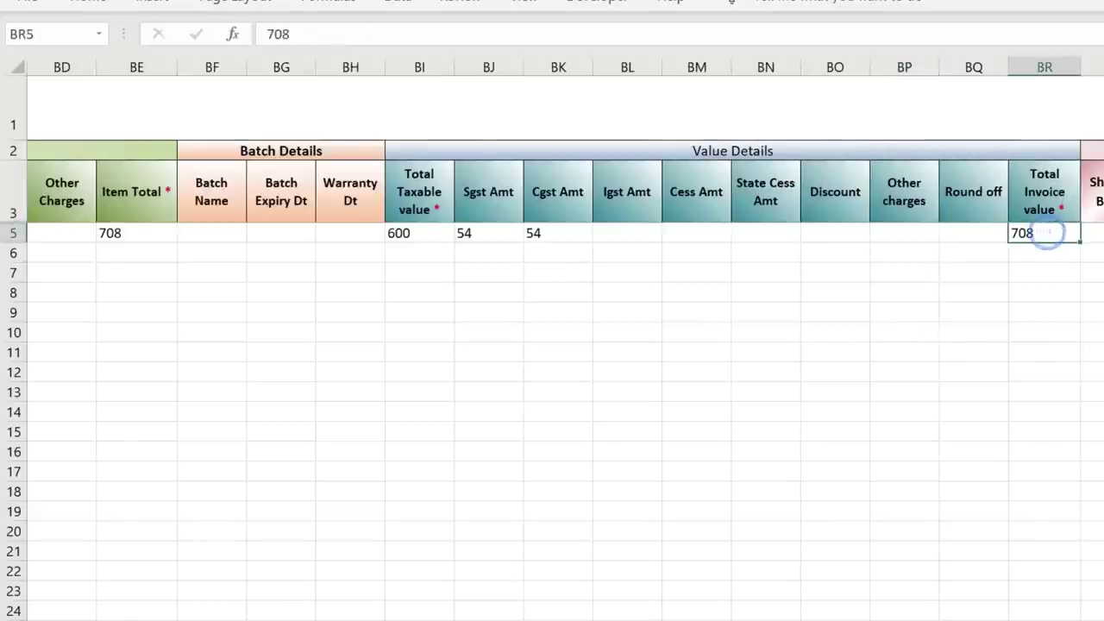
scroll(1052, 234, right, 5)
scroll(552, 345, right, 5)
drag(215, 148, 213, 190)
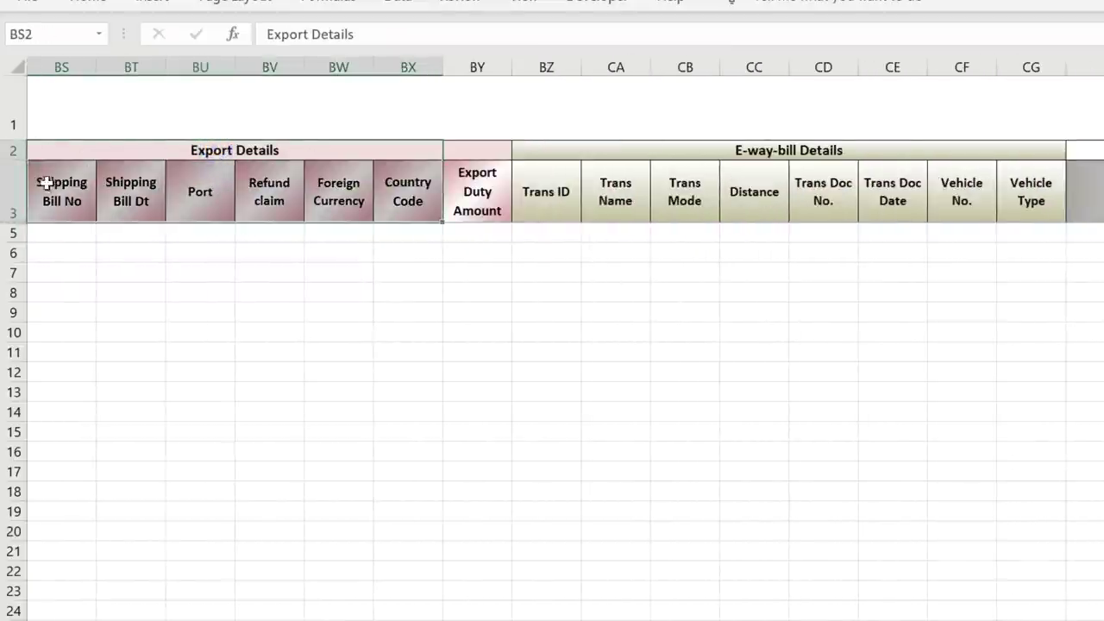
click(69, 232)
click(138, 235)
click(227, 239)
click(284, 236)
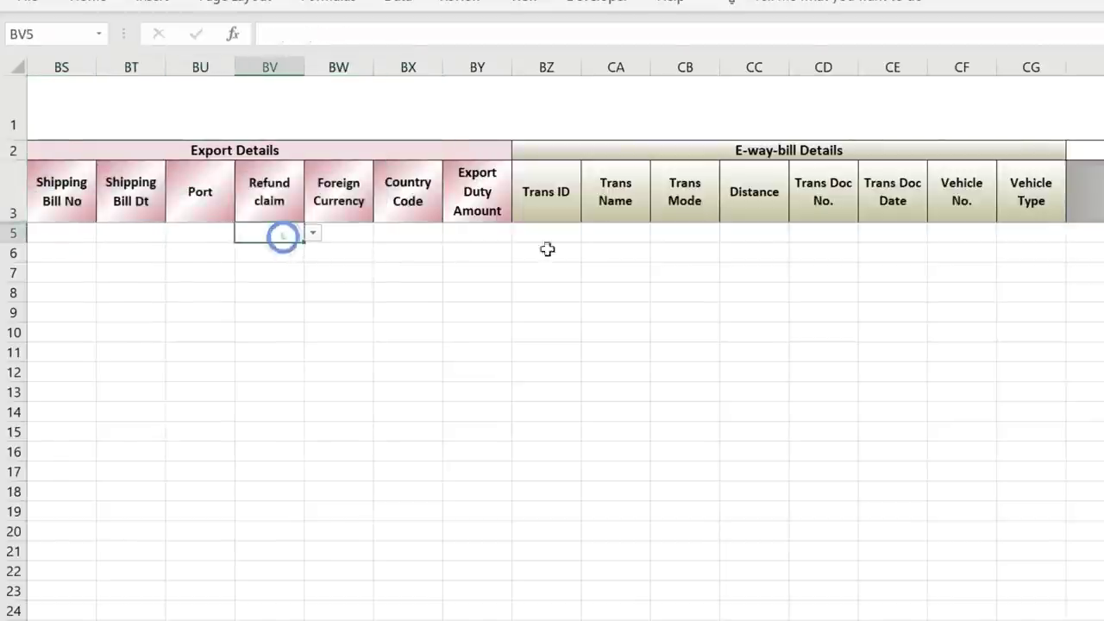
click(535, 150)
scroll(552, 345, left, 15)
scroll(552, 345, left, 10)
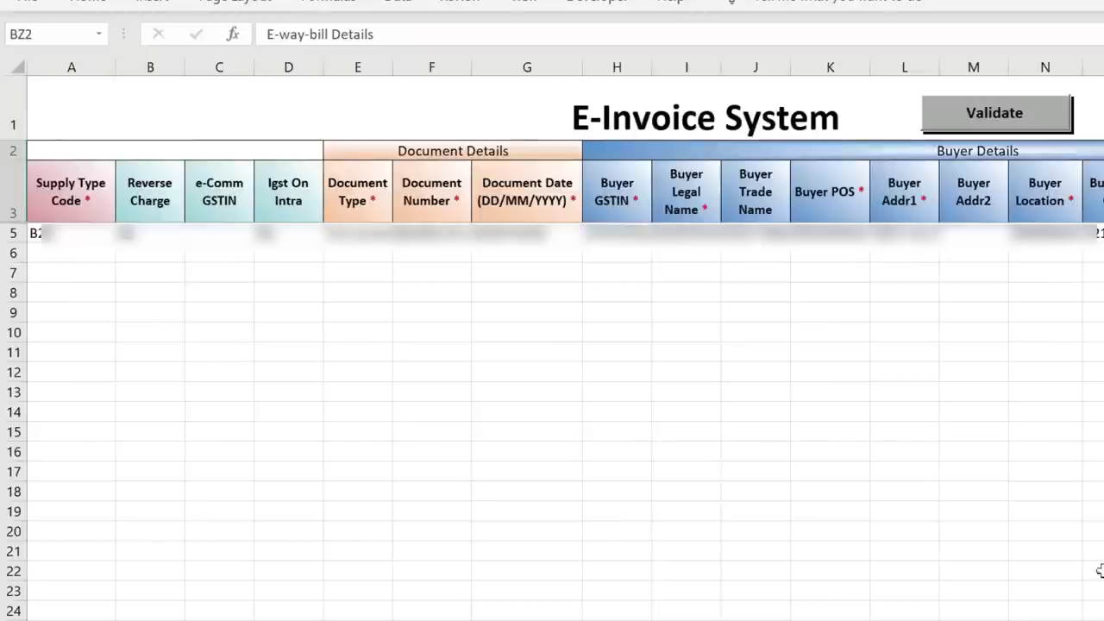
Step: Validate the invoice data, dismiss the success message, and confirm the Error List is empty
click(995, 109)
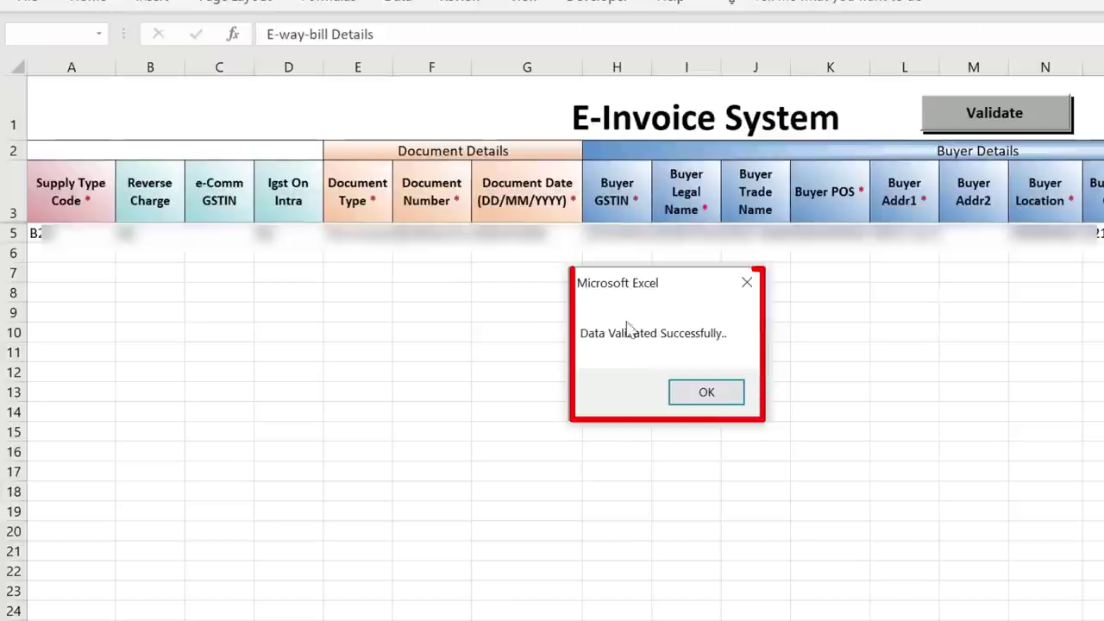
click(702, 394)
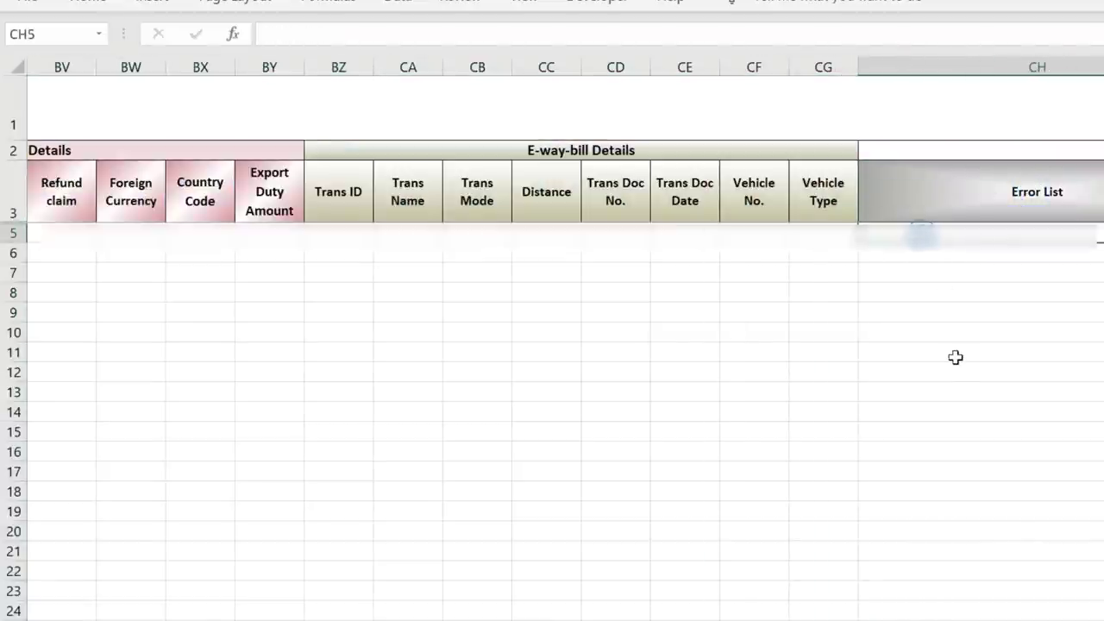
click(949, 251)
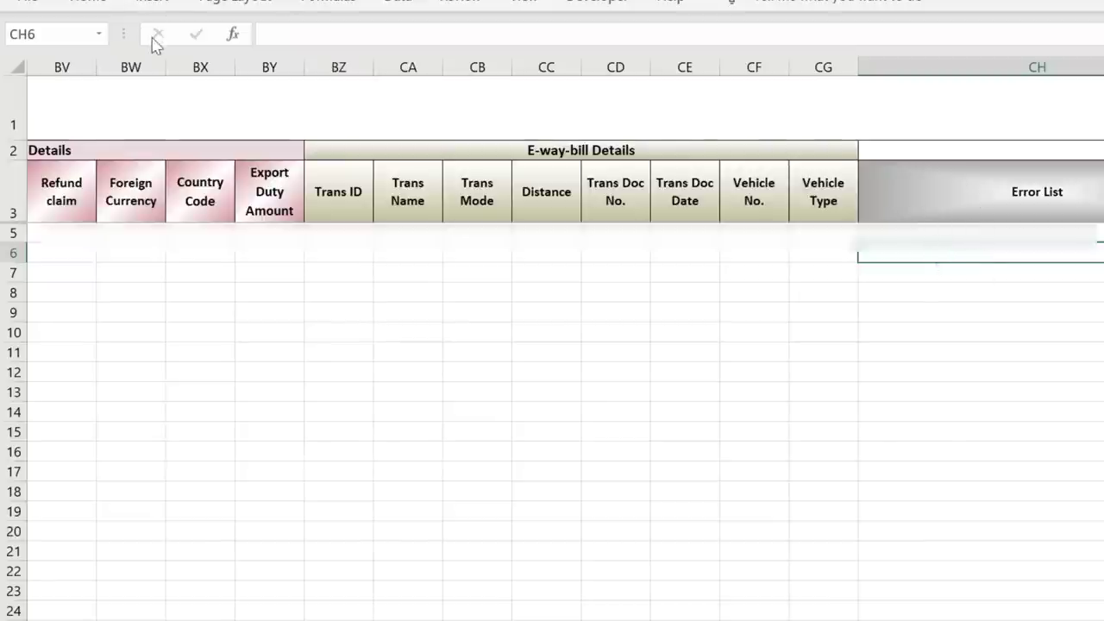
Step: Return to the sheet start and validate the invoice again, dismissing the success message
click(131, 66)
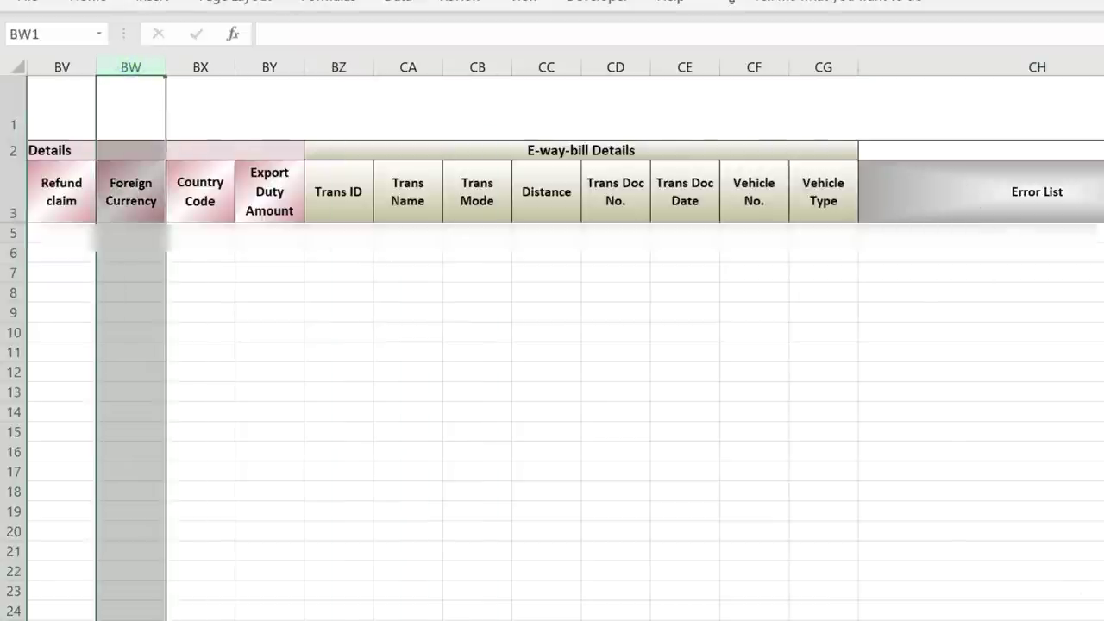
key(ctrl+Home)
click(628, 312)
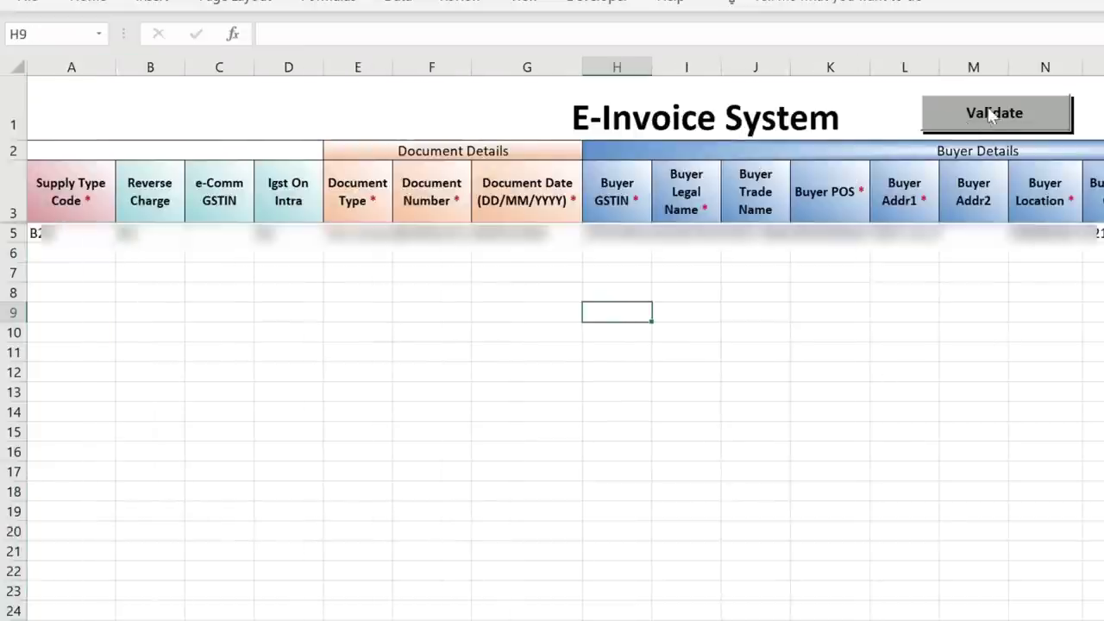
click(993, 115)
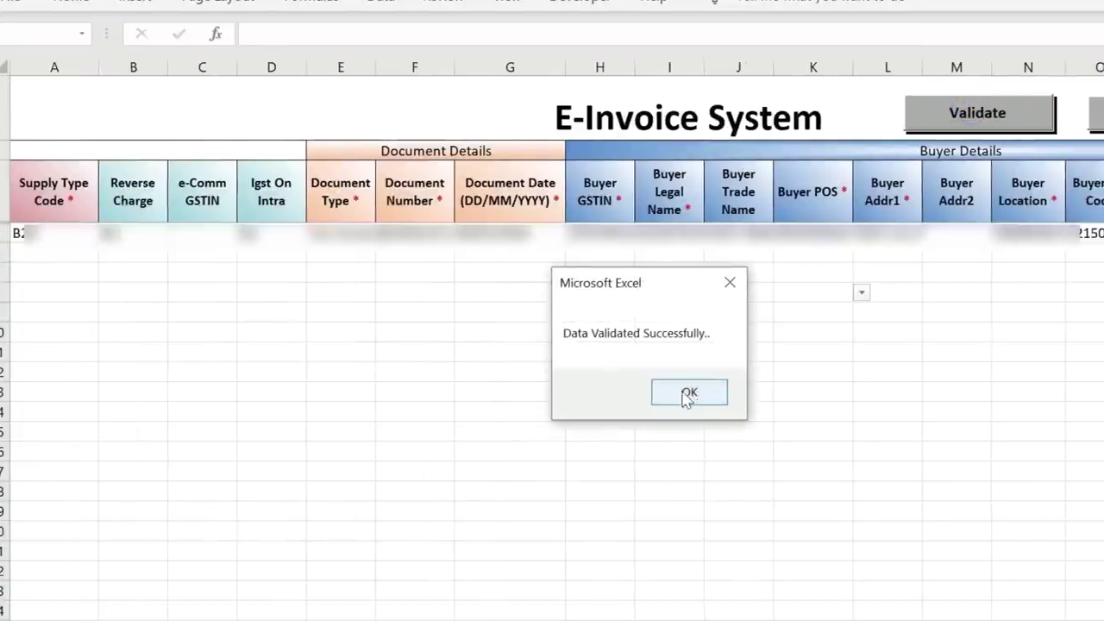
click(694, 393)
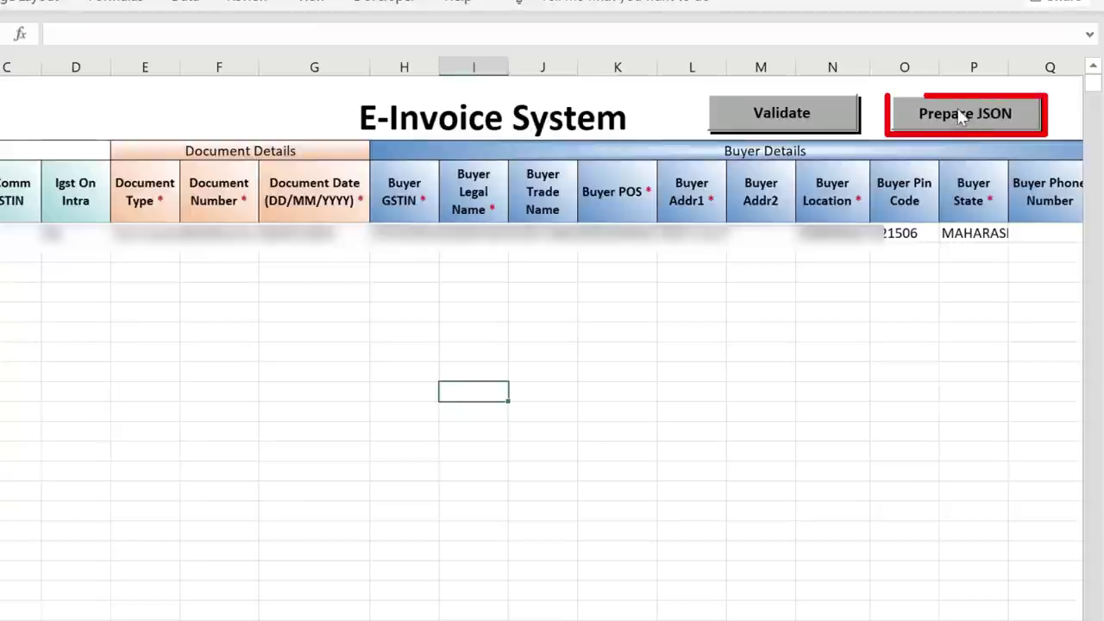
Step: Prepare the E-INVOICE_V1_JSON file and acknowledge the 'JSON created in' message
click(979, 125)
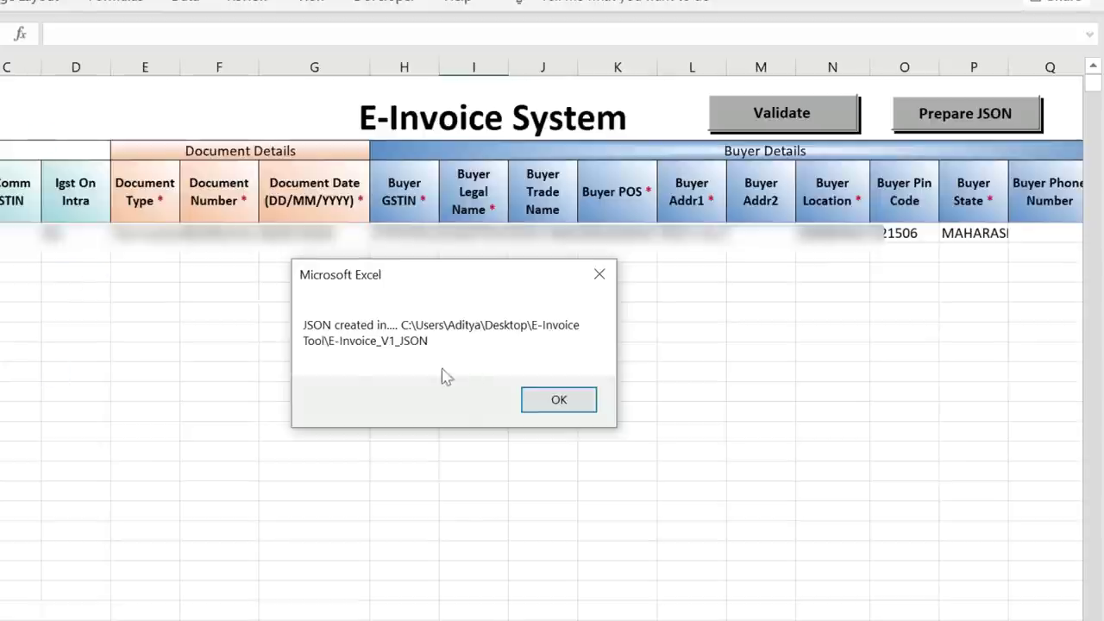
click(557, 400)
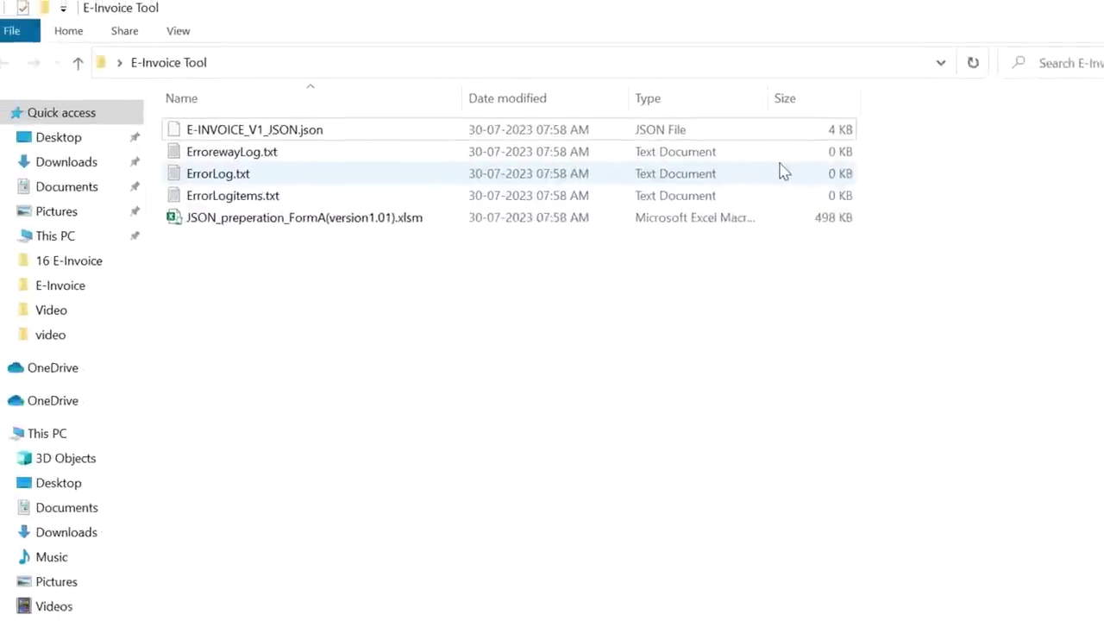
Step: Select the generated E-INVOICE_V1_JSON.json, then open the portal's e-Invoice Bulk Upload page
click(343, 141)
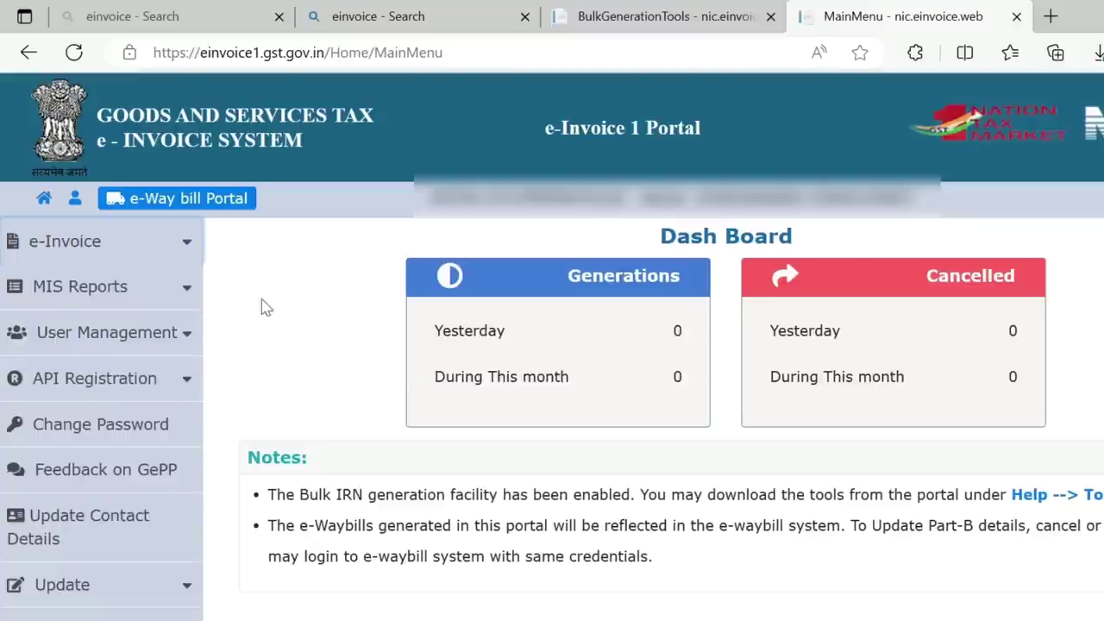
click(187, 247)
click(108, 291)
Step: Choose E-INVOICE_V1_JSON.json by pasting its path and upload it to the portal
drag(264, 325, 432, 337)
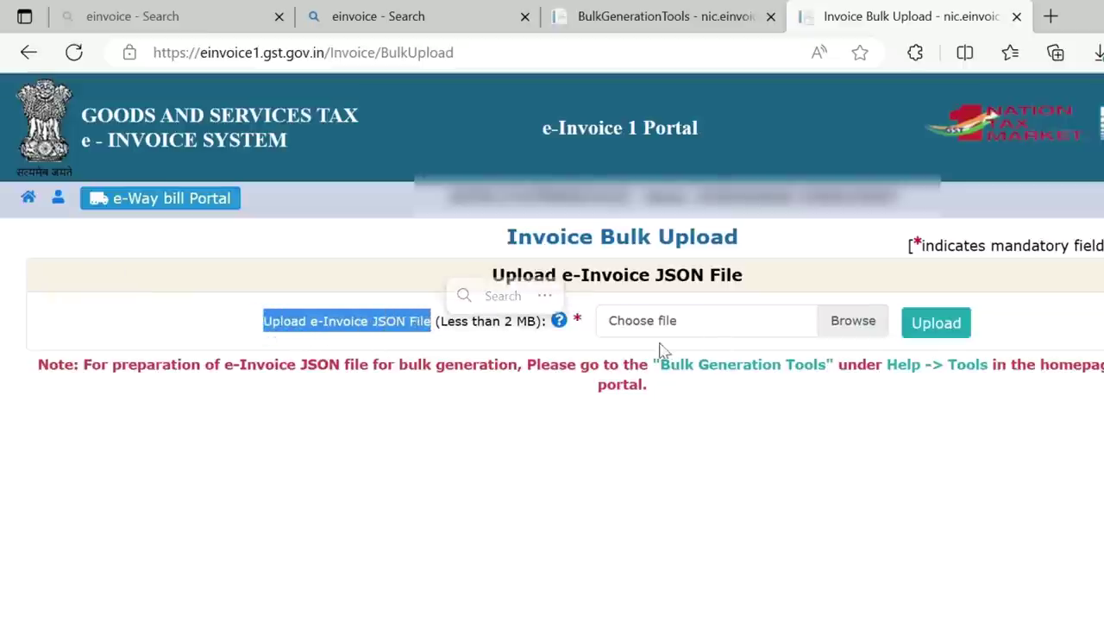
click(837, 333)
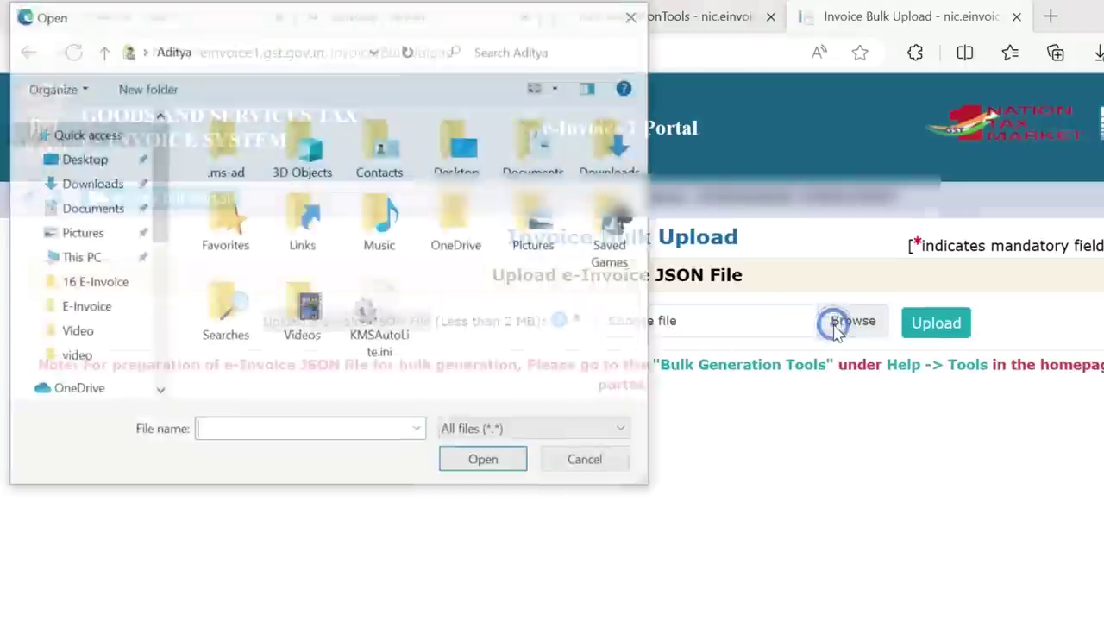
click(207, 430)
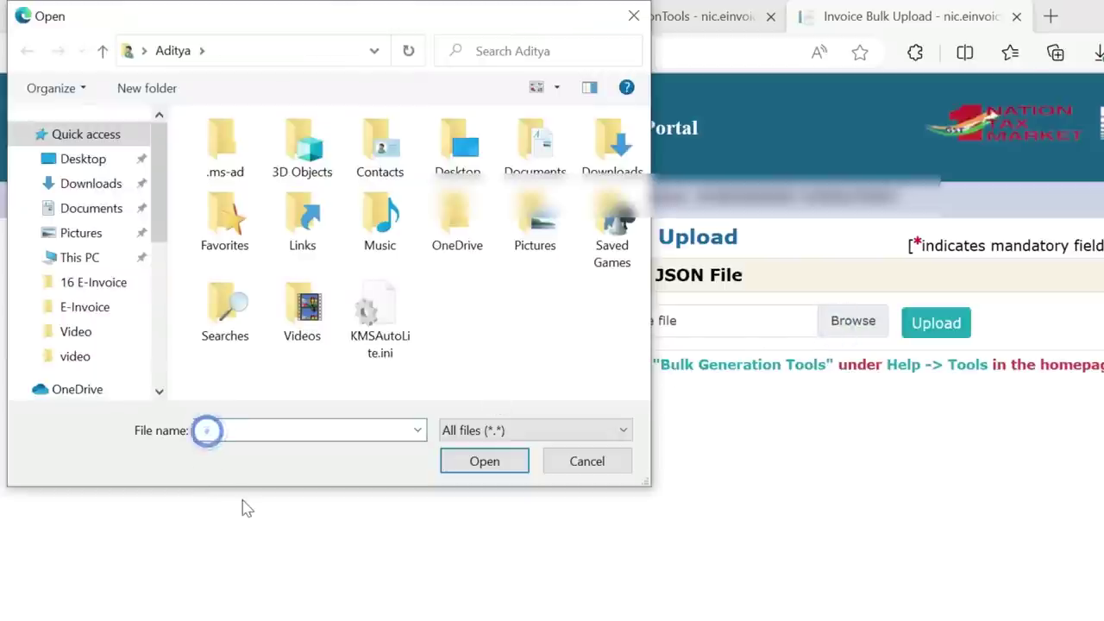
key(ctrl+v)
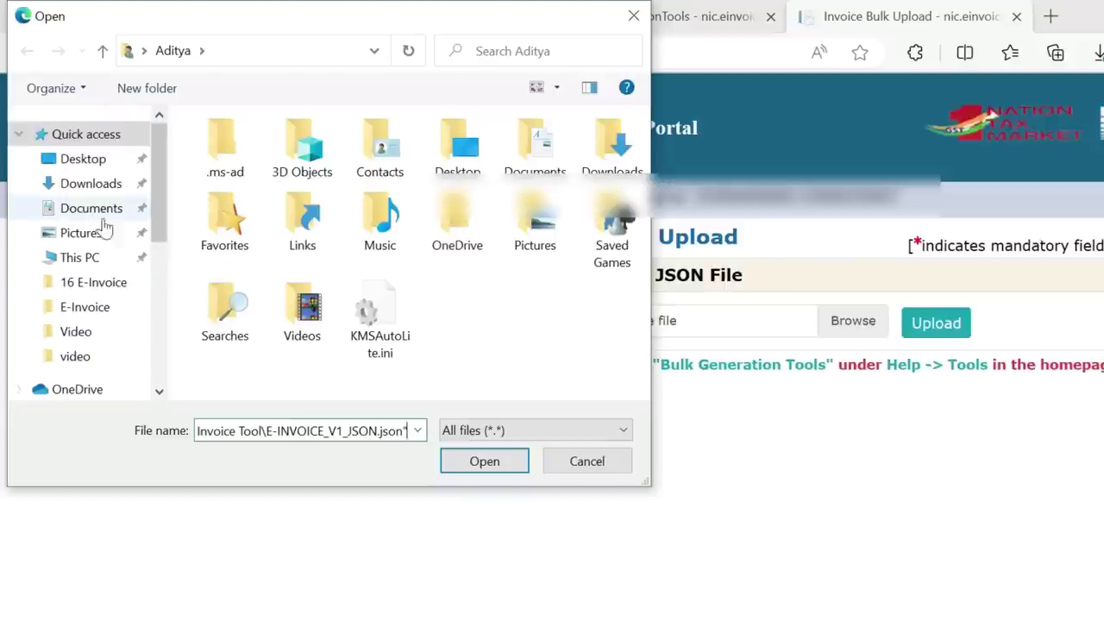
click(484, 461)
drag(527, 351, 602, 351)
drag(679, 354, 710, 363)
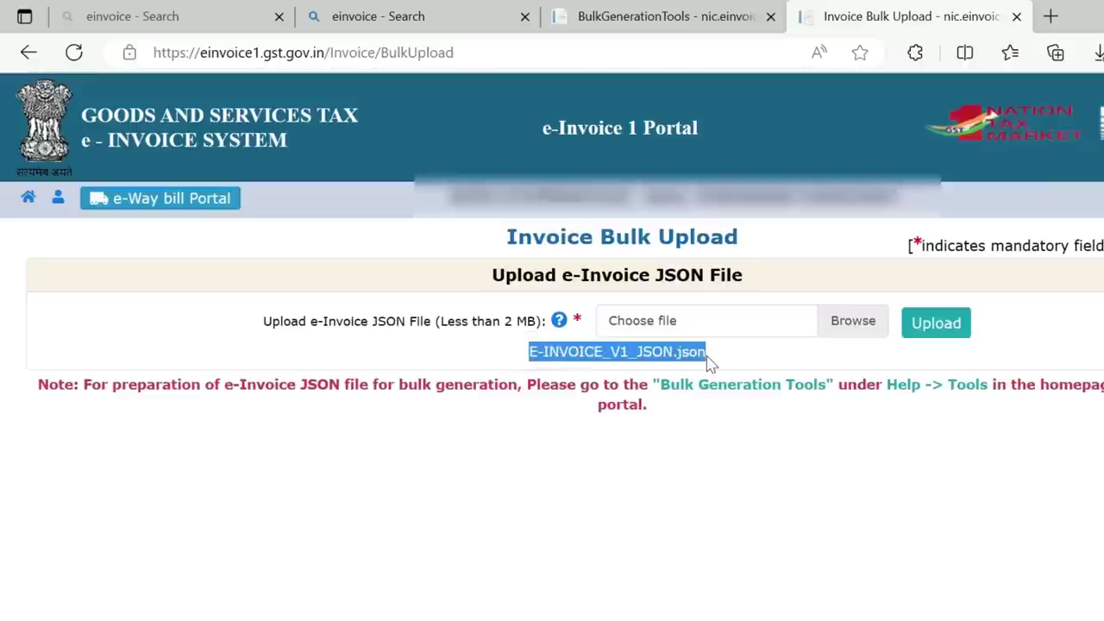
click(943, 332)
Step: Review the upload summary of 1 succeeded and 0 failed, then download the print PDF
drag(493, 310, 738, 323)
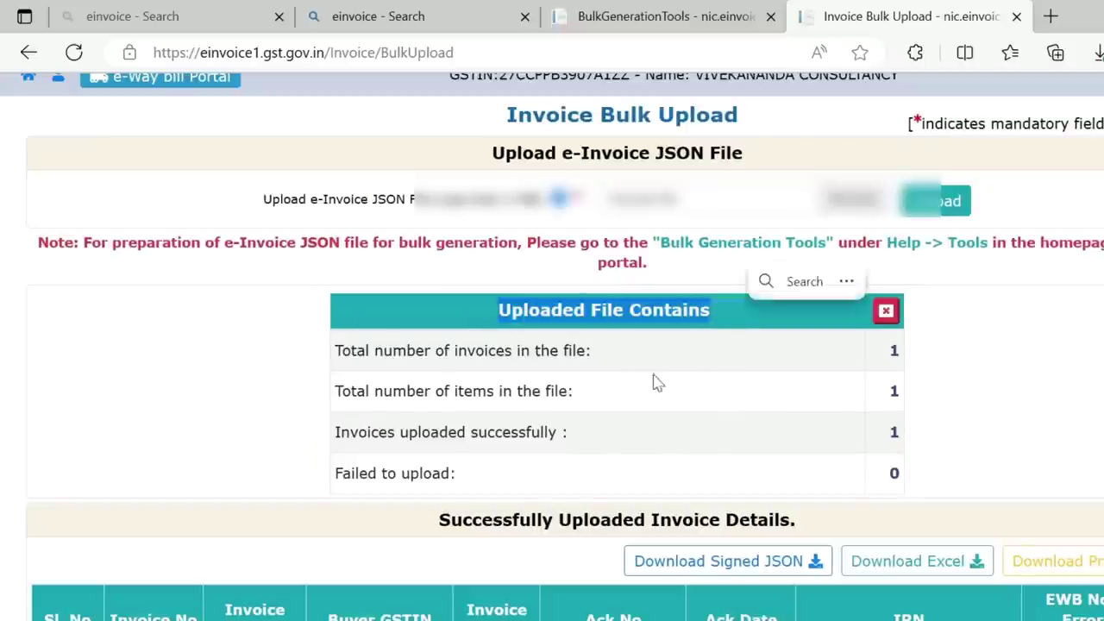
click(681, 382)
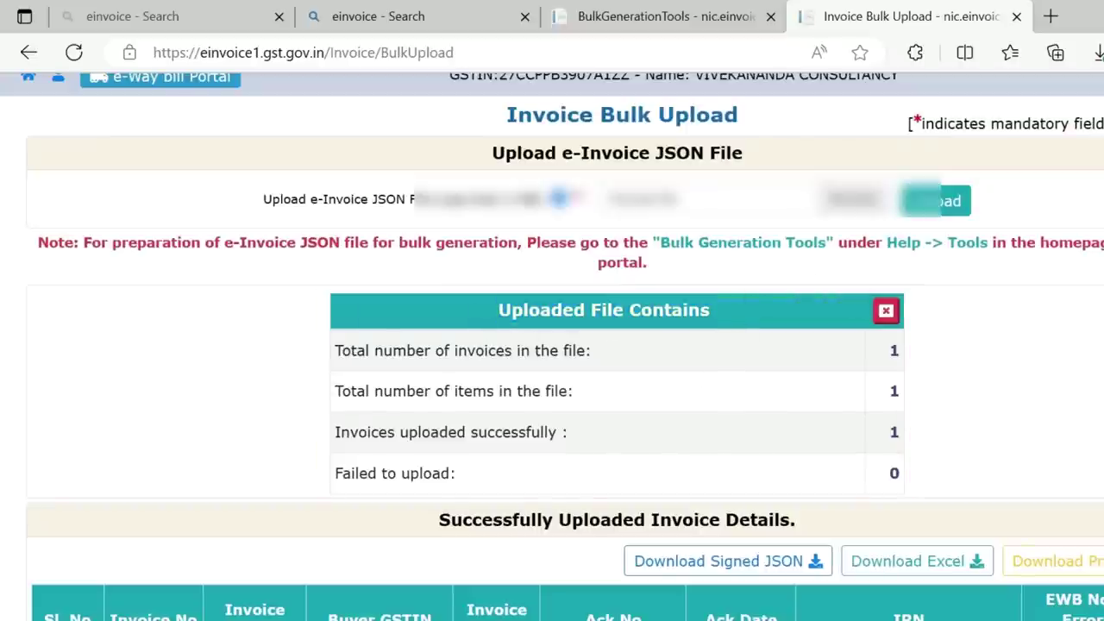
drag(889, 369, 867, 365)
click(862, 414)
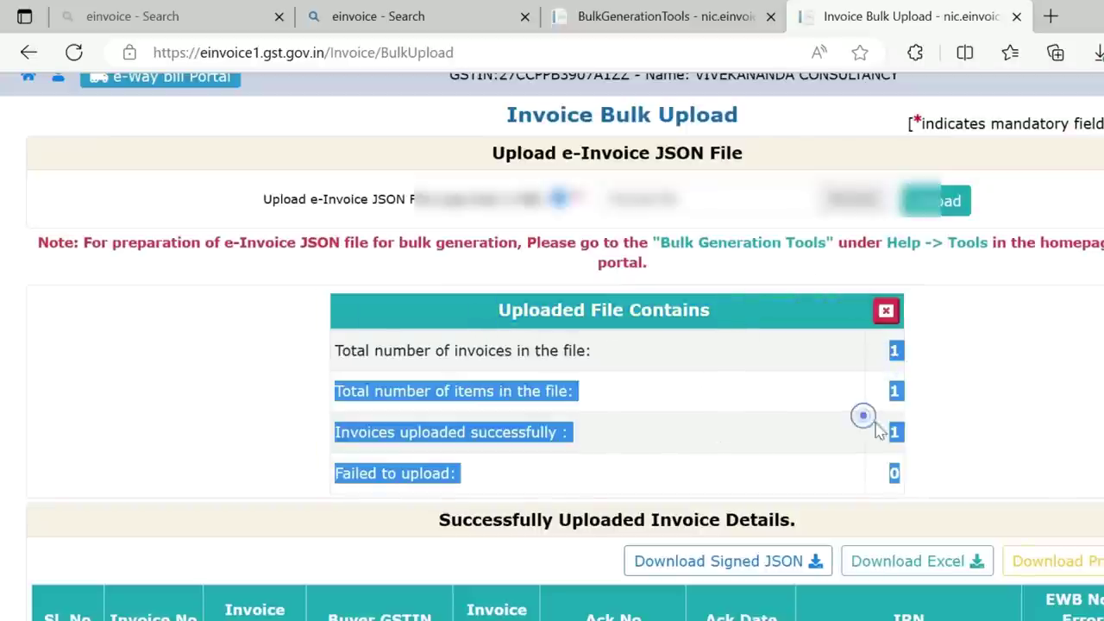
click(814, 388)
scroll(813, 389, down, 2)
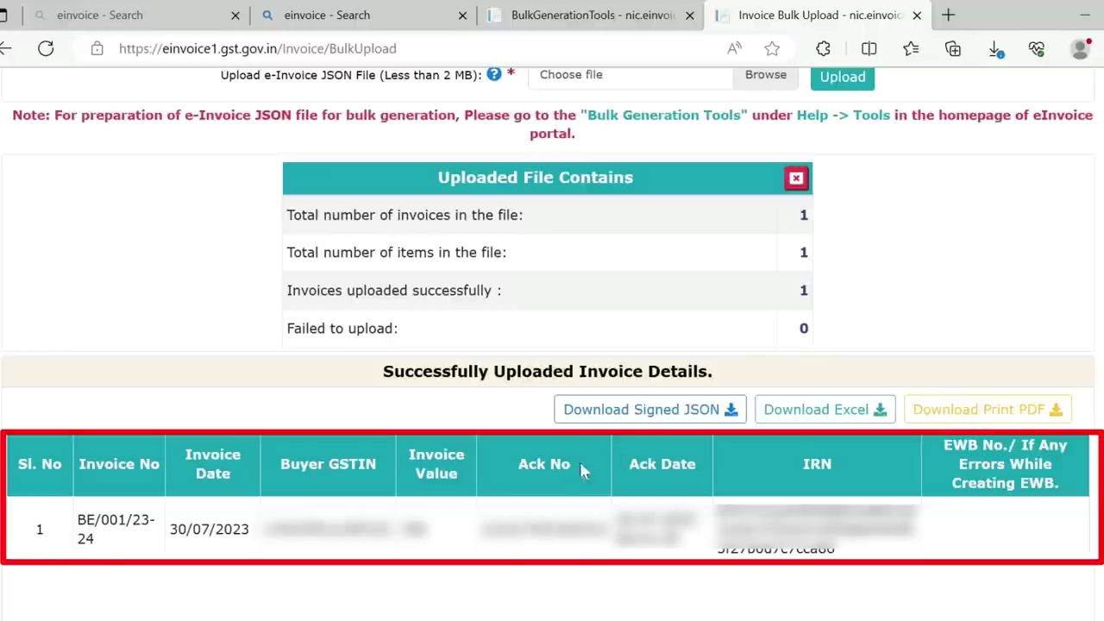
click(1016, 419)
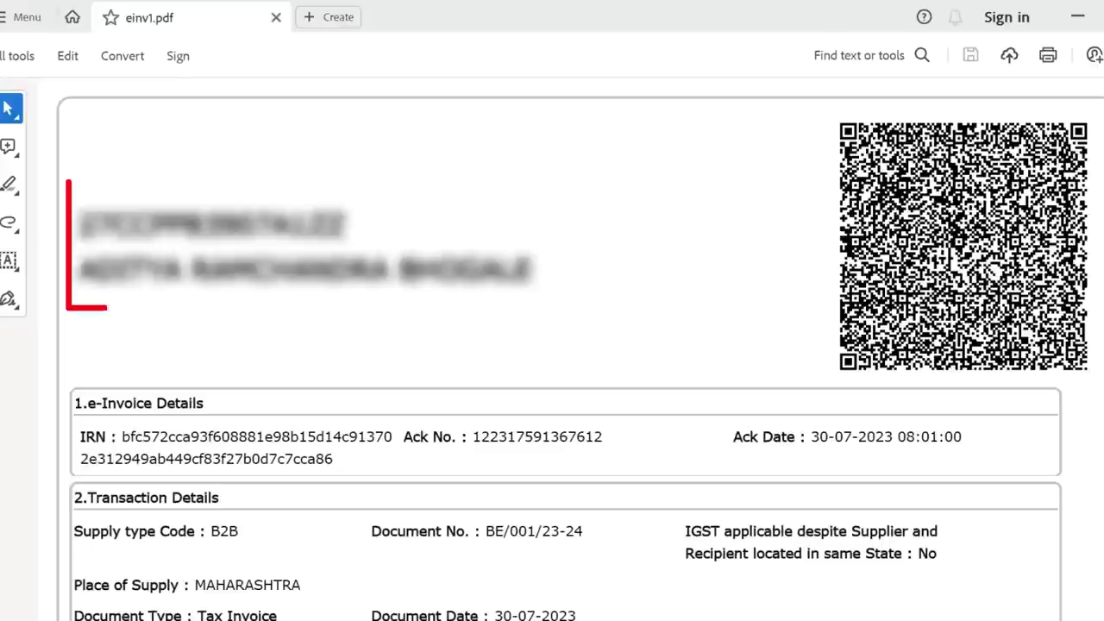
Step: Review einv1.pdf's header and IRN, copy its Ack No. value, and return to the portal
drag(79, 212, 531, 278)
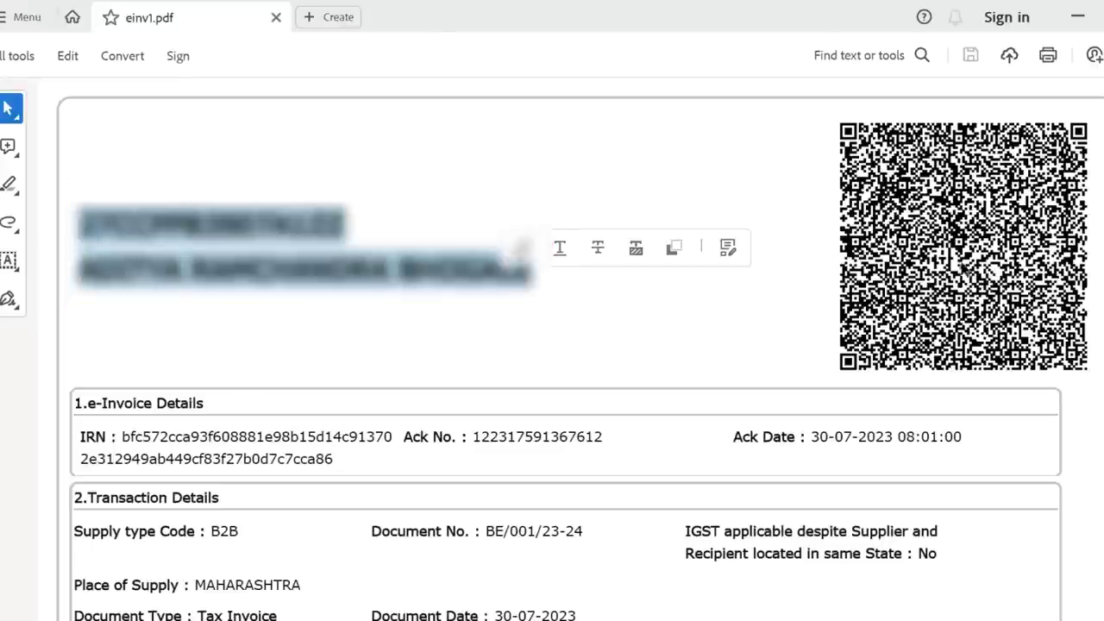
drag(121, 437, 625, 440)
scroll(625, 440, down, 5)
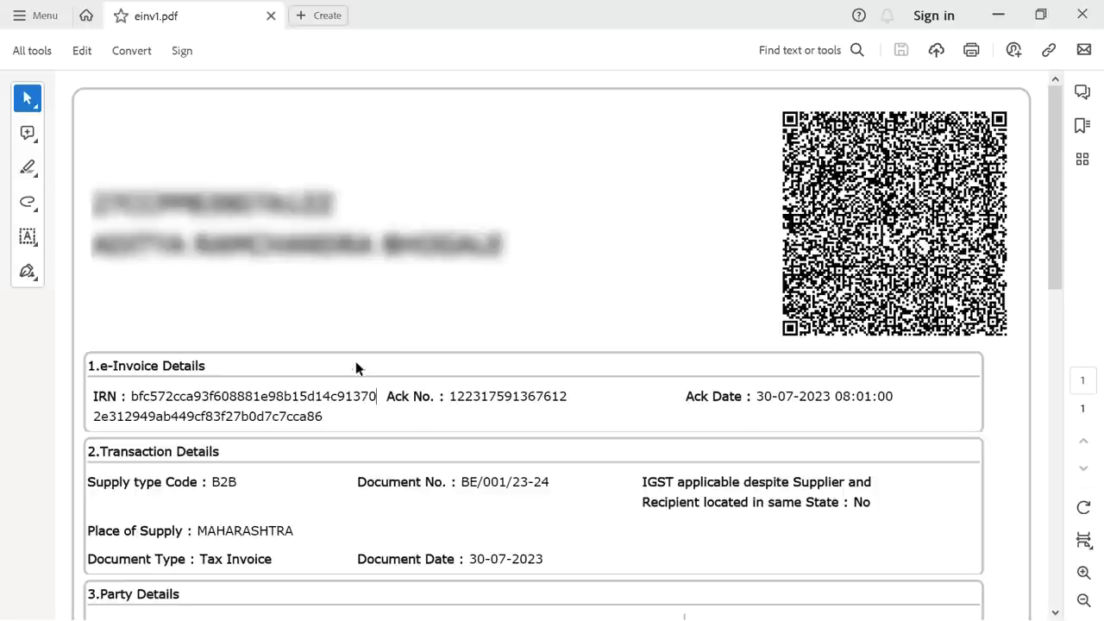
drag(449, 396, 575, 400)
key(ctrl+c)
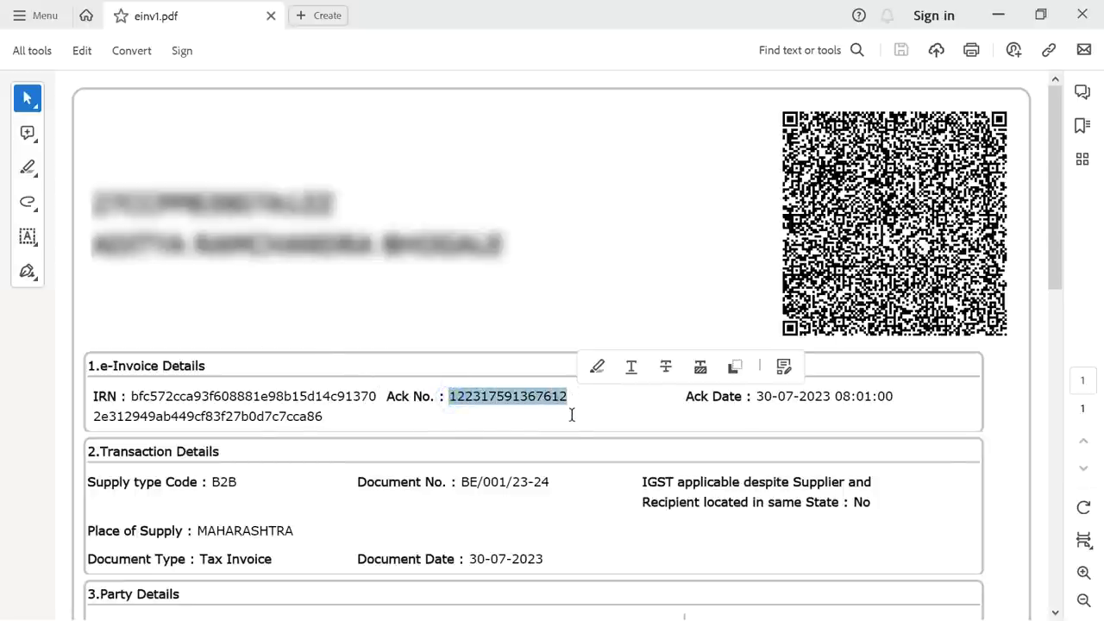
key(alt+Tab)
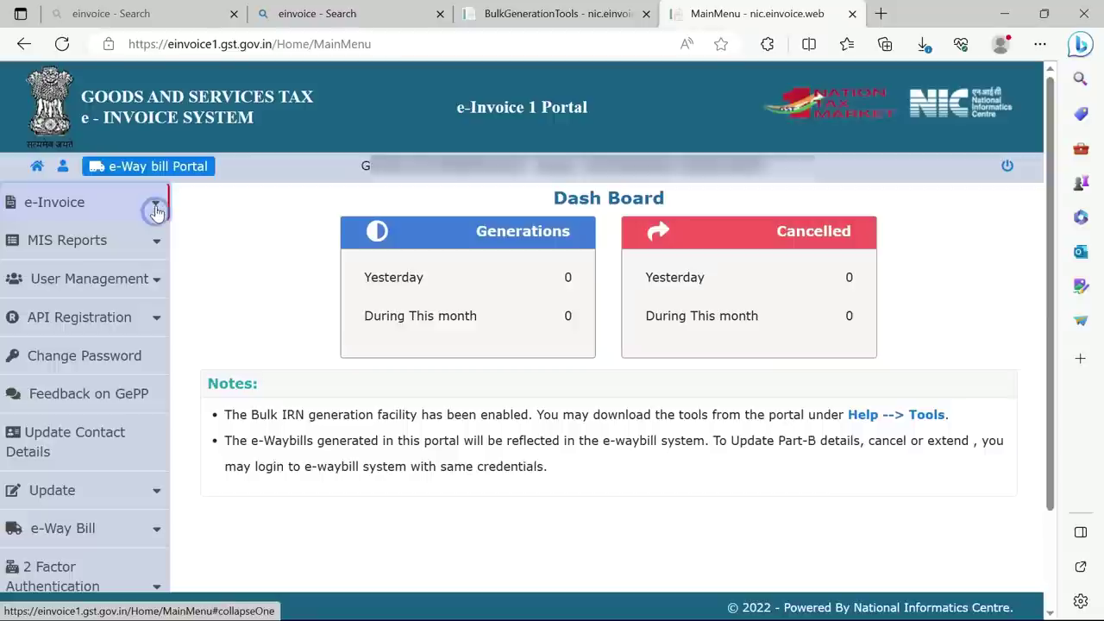
click(156, 211)
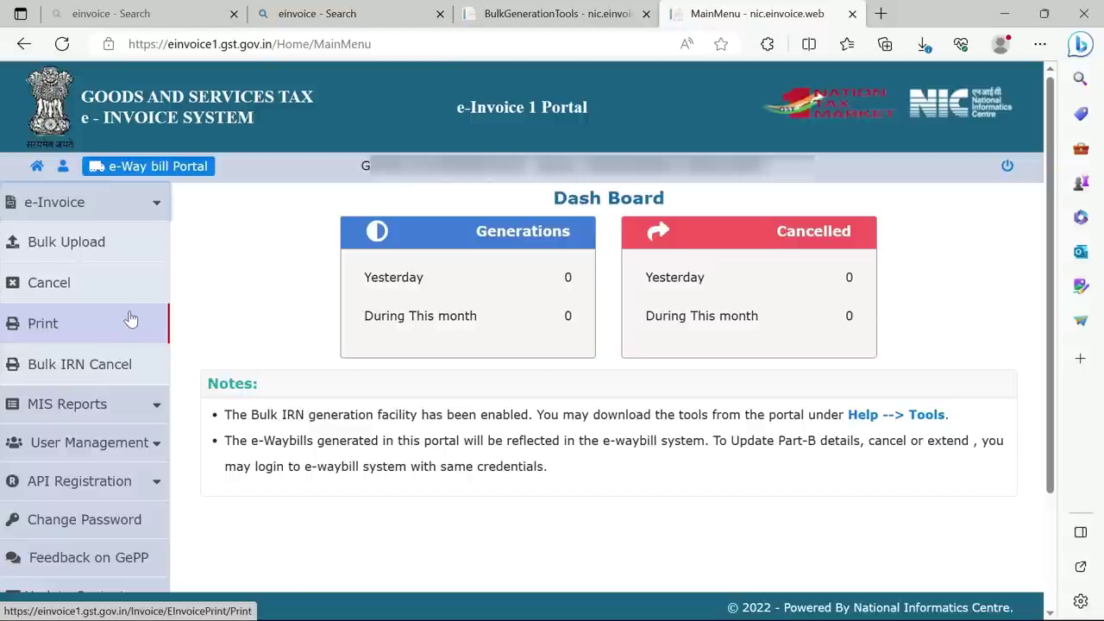
click(43, 332)
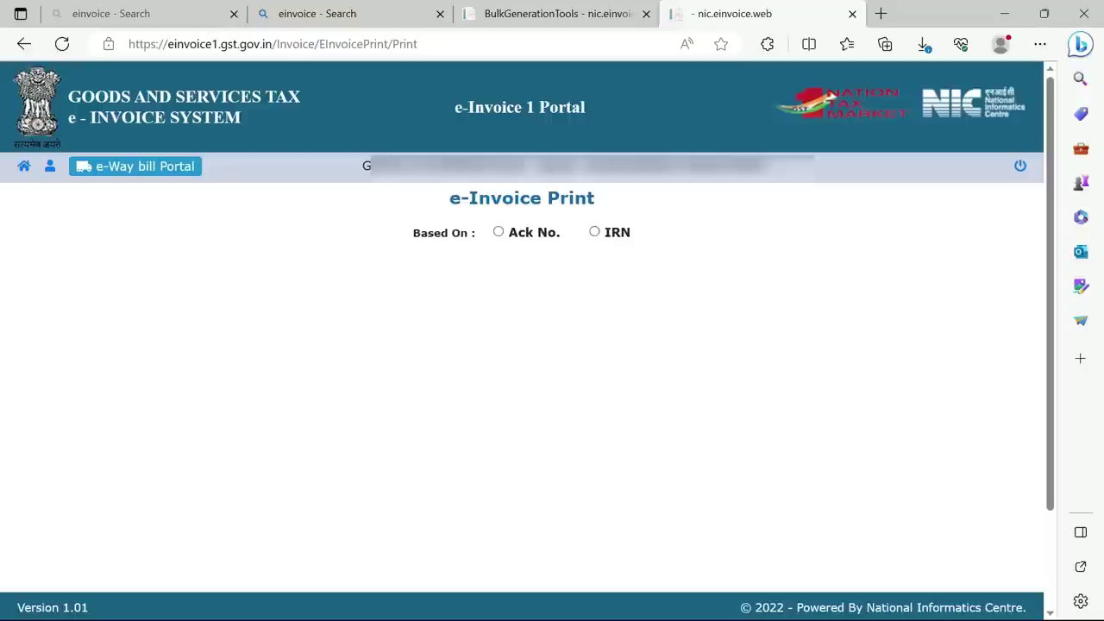
click(498, 233)
click(456, 271)
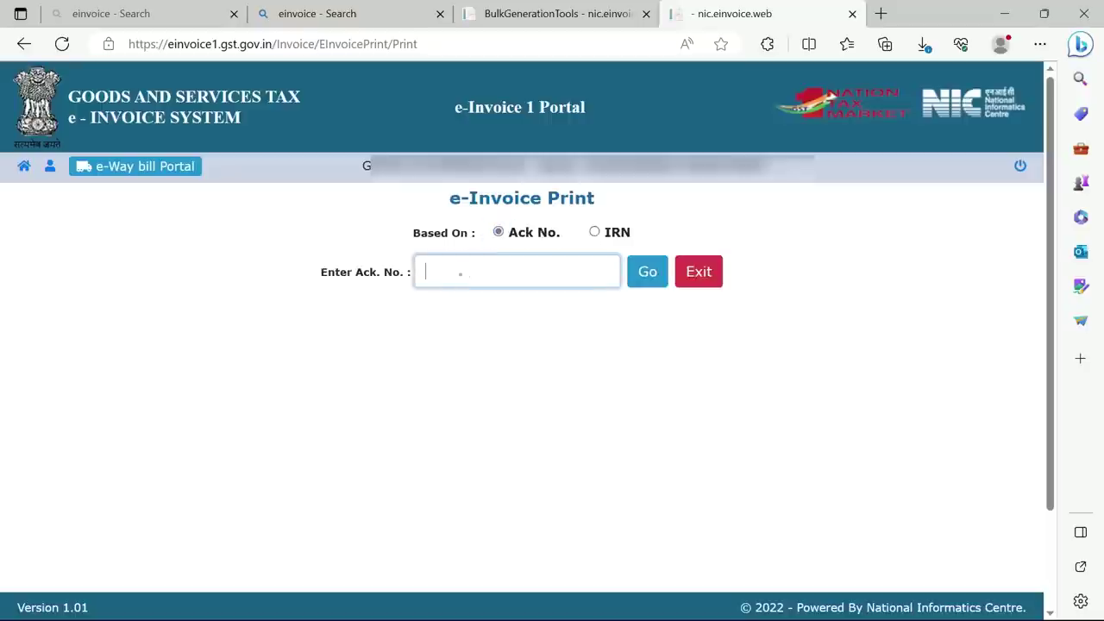
key(ctrl+v)
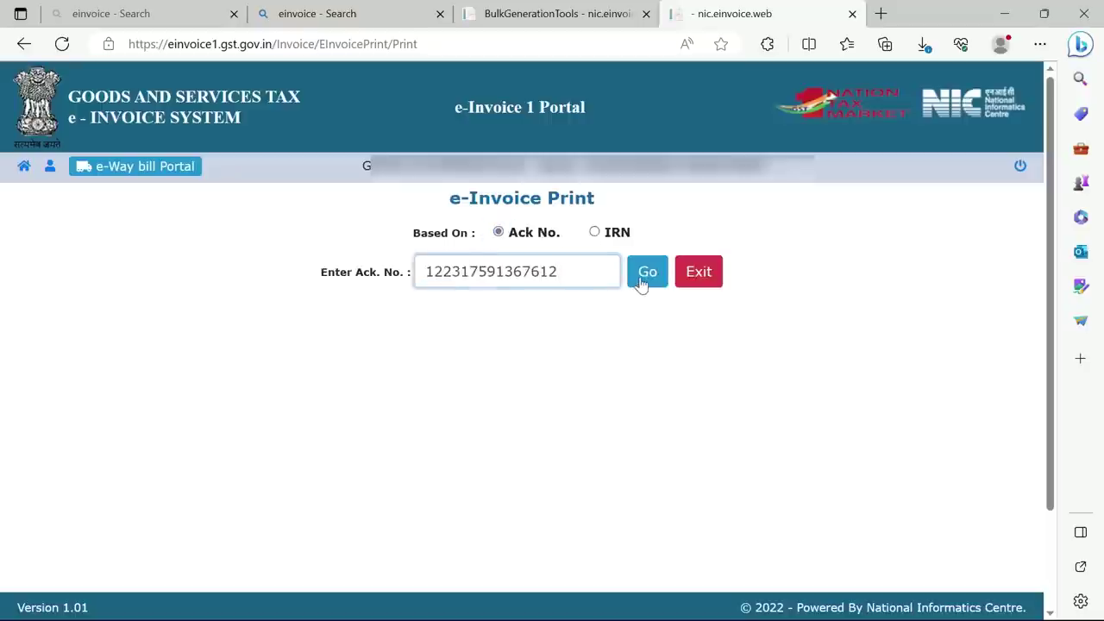
click(647, 272)
Step: Print the retrieved e-invoice to the selected printer, returning to the e-Invoice menu
scroll(1008, 204, down, 1)
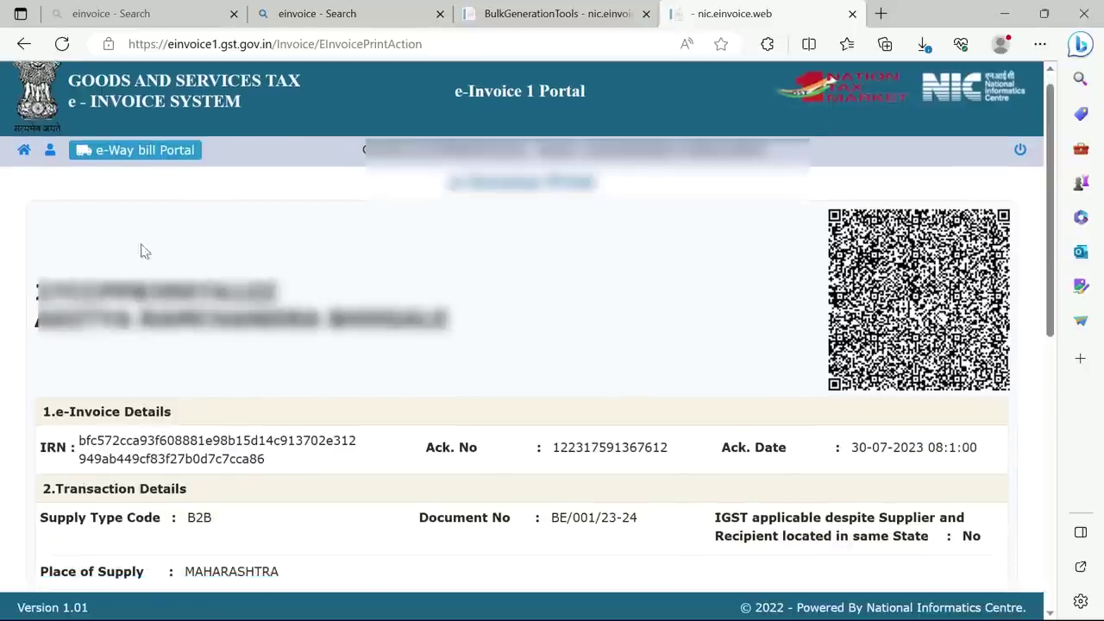
scroll(587, 350, down, 8)
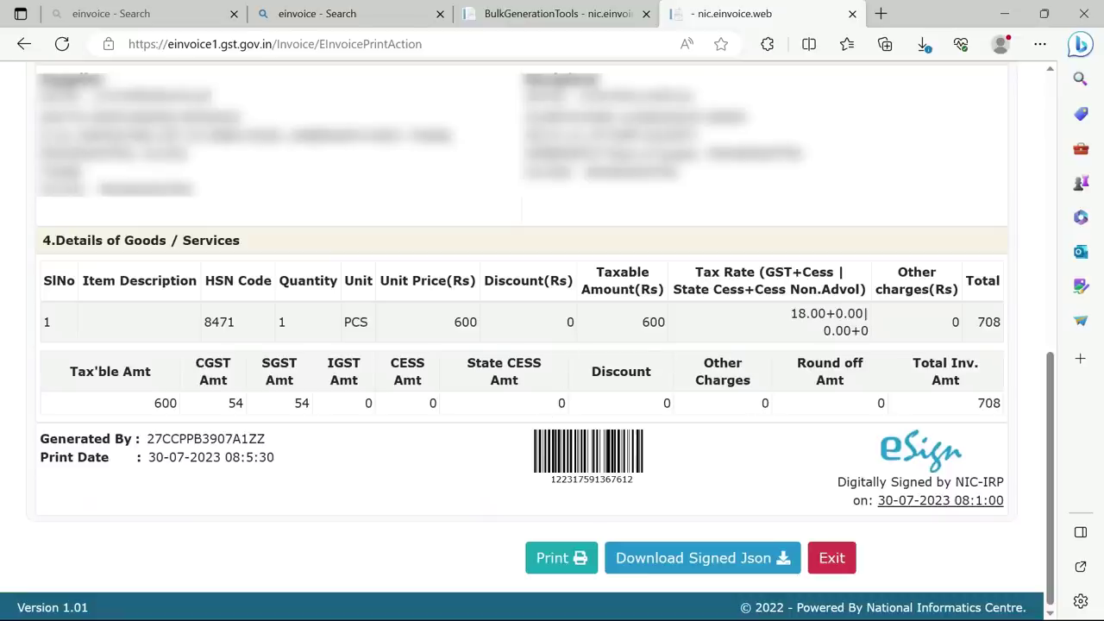
click(573, 559)
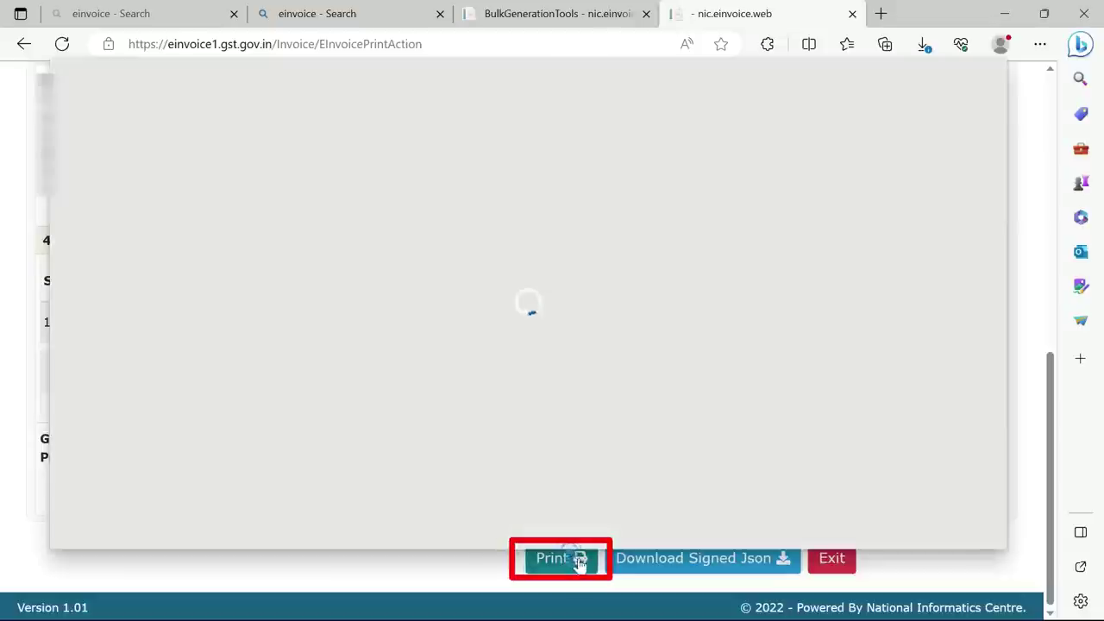
click(259, 180)
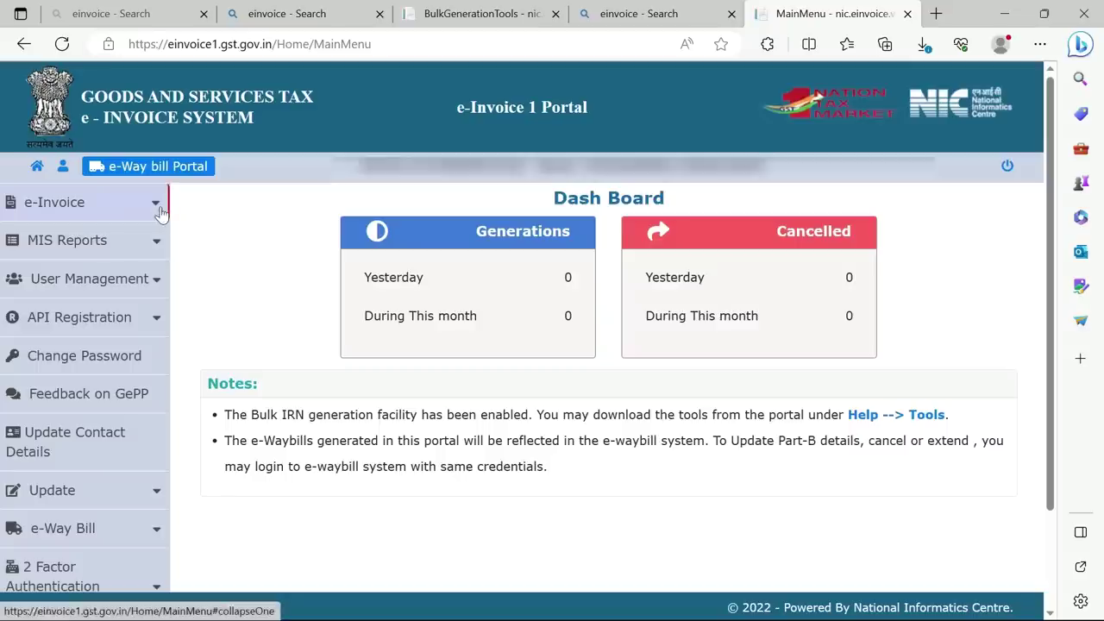
click(157, 204)
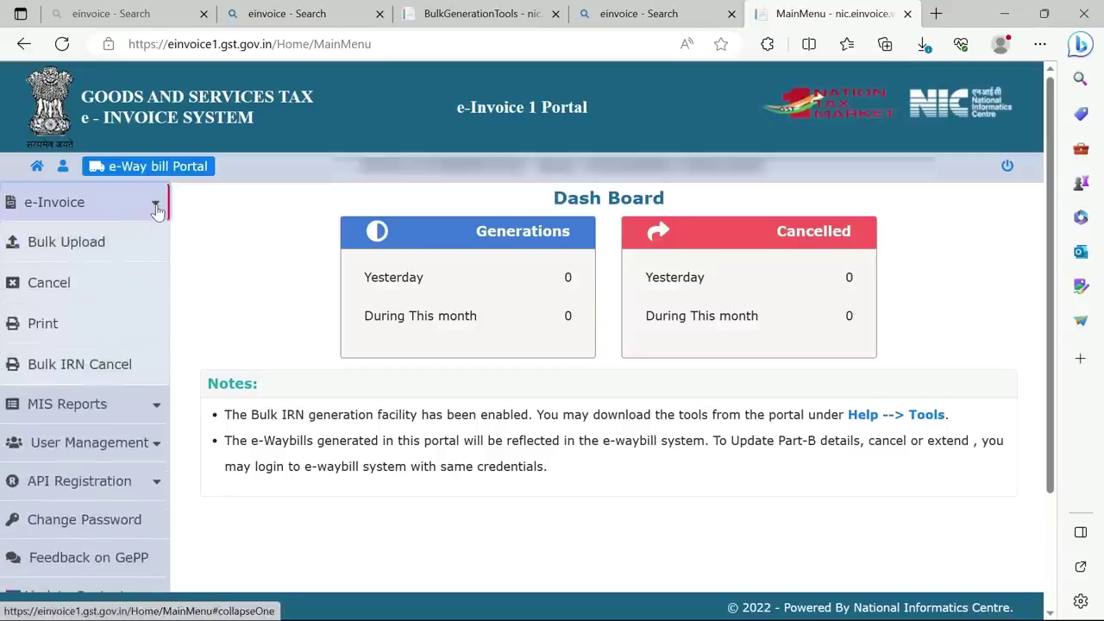
click(156, 205)
click(156, 205)
click(49, 284)
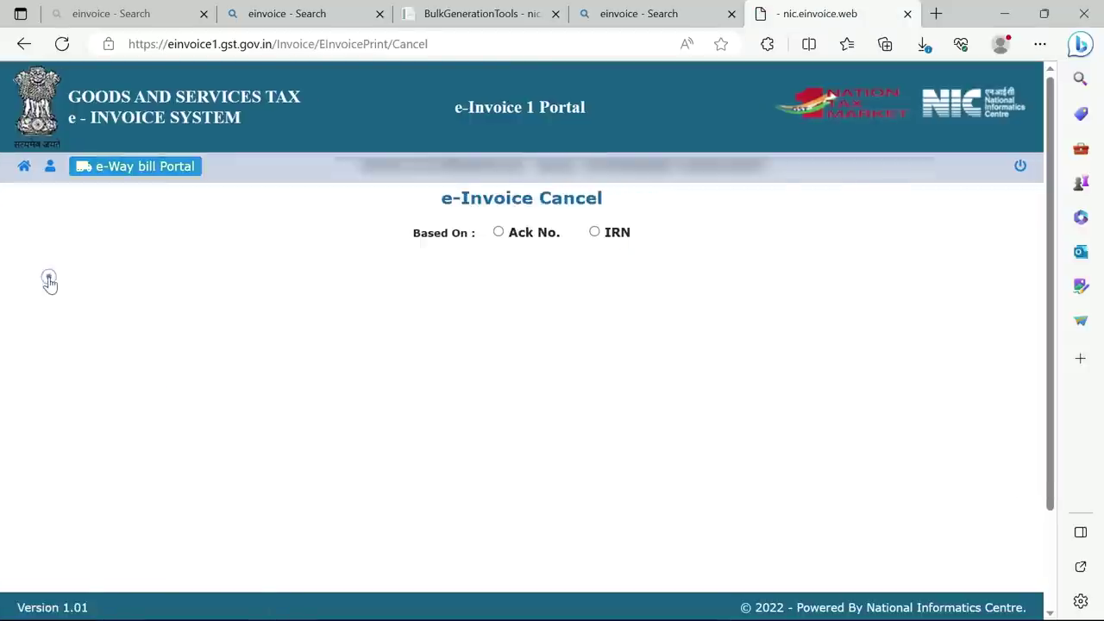
drag(412, 246, 594, 245)
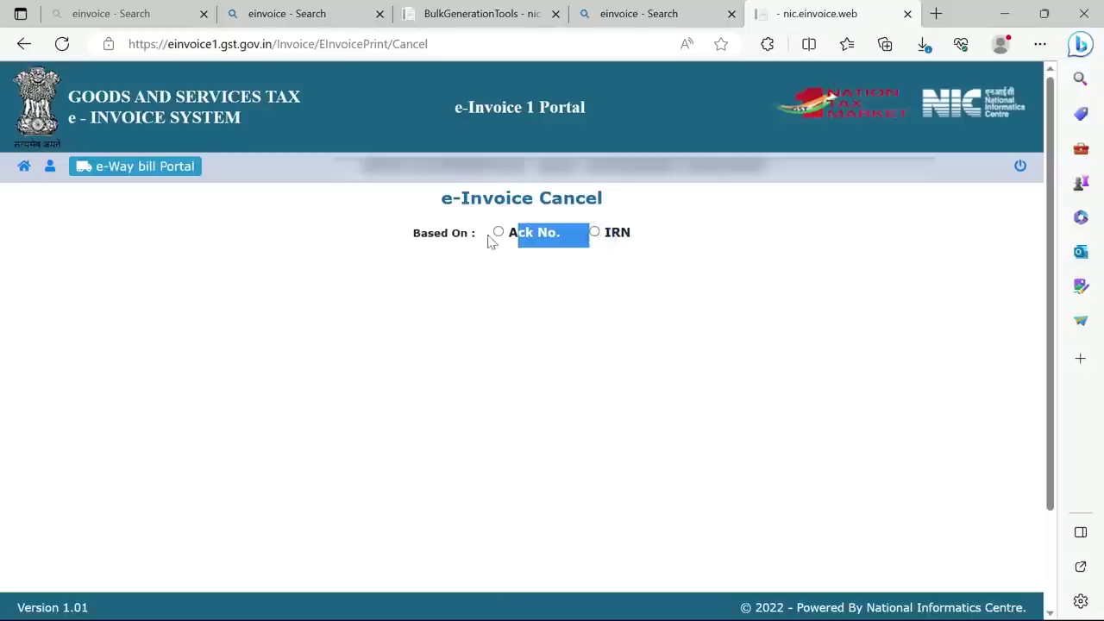
click(498, 235)
click(333, 289)
key(ctrl+v)
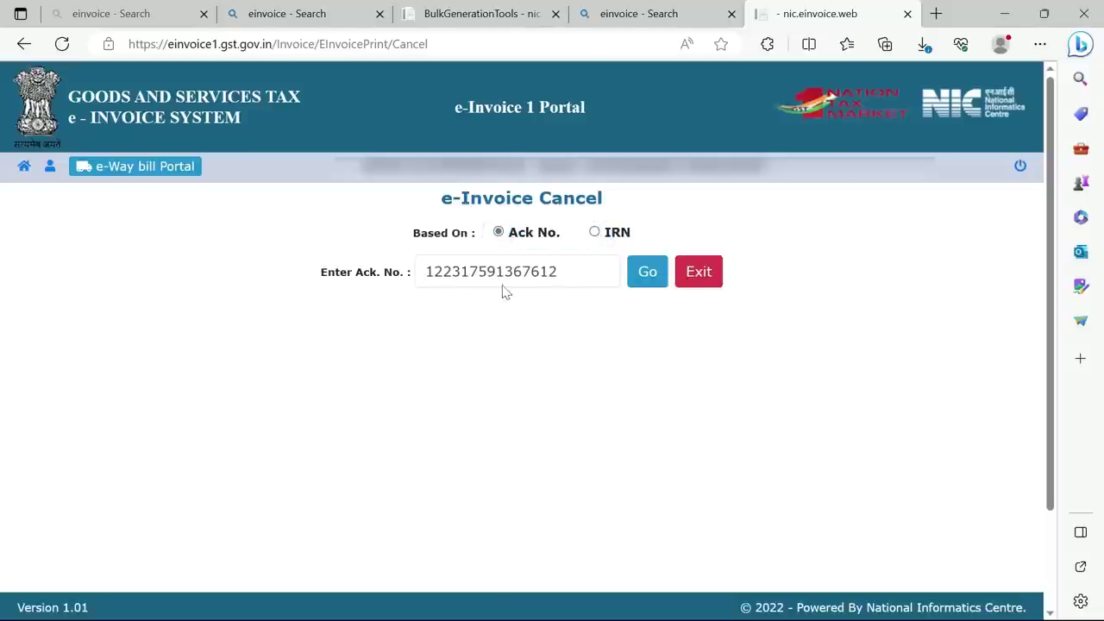
click(641, 276)
Step: Cancel it with reason 'Data Entry mistake' and remarks 'DATA ENTRY MISTAKE', then exit
drag(439, 207, 603, 218)
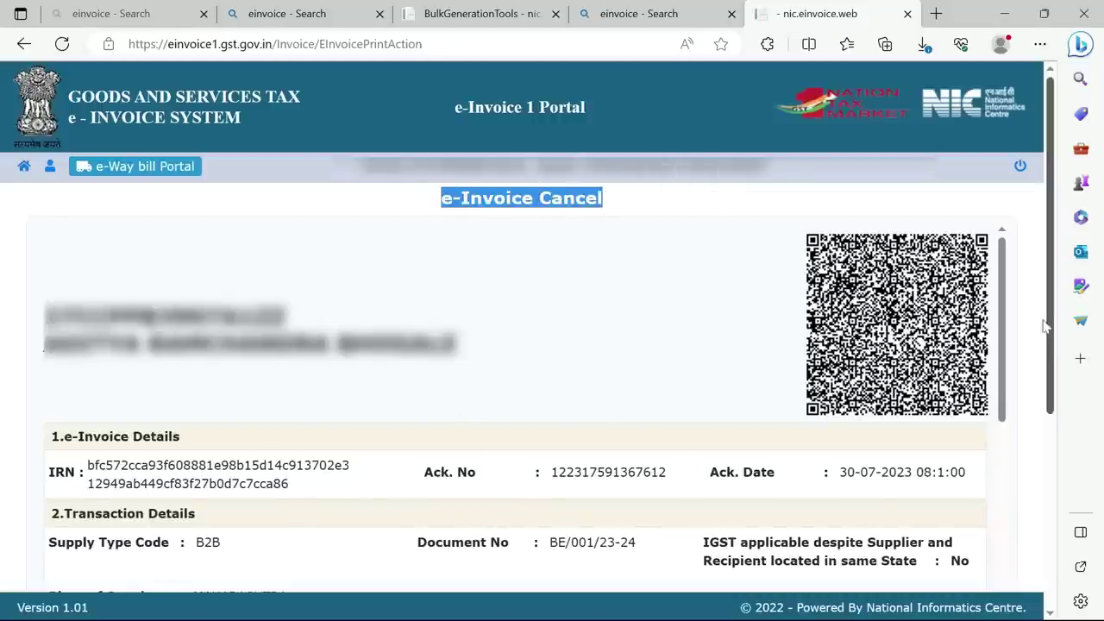
scroll(1048, 294, down, 3)
drag(296, 431, 373, 434)
click(543, 442)
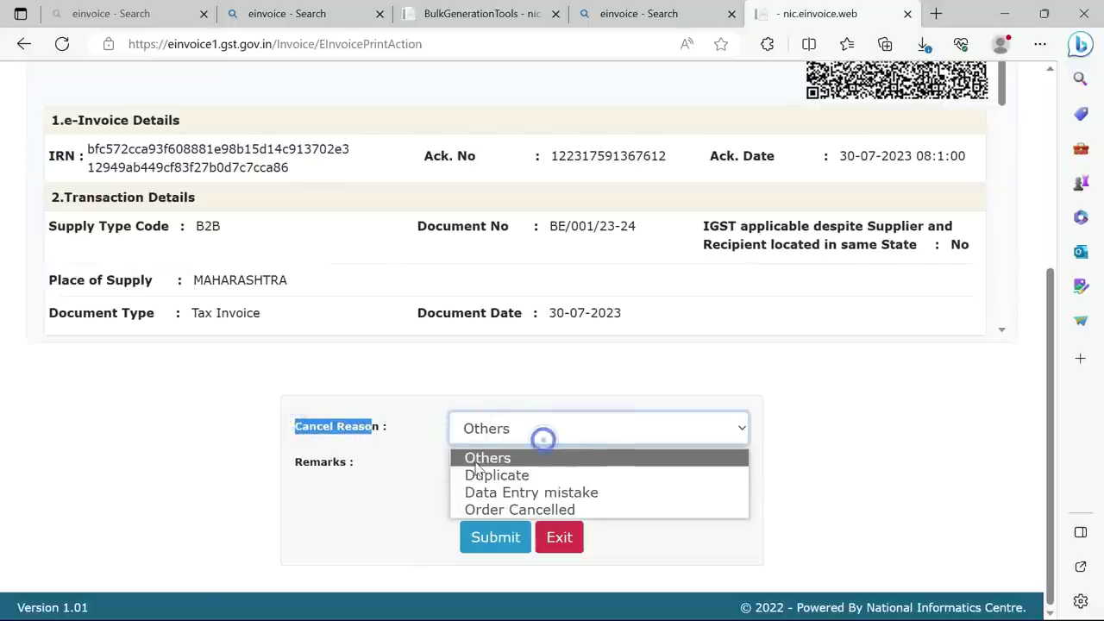
click(520, 496)
drag(295, 461, 360, 466)
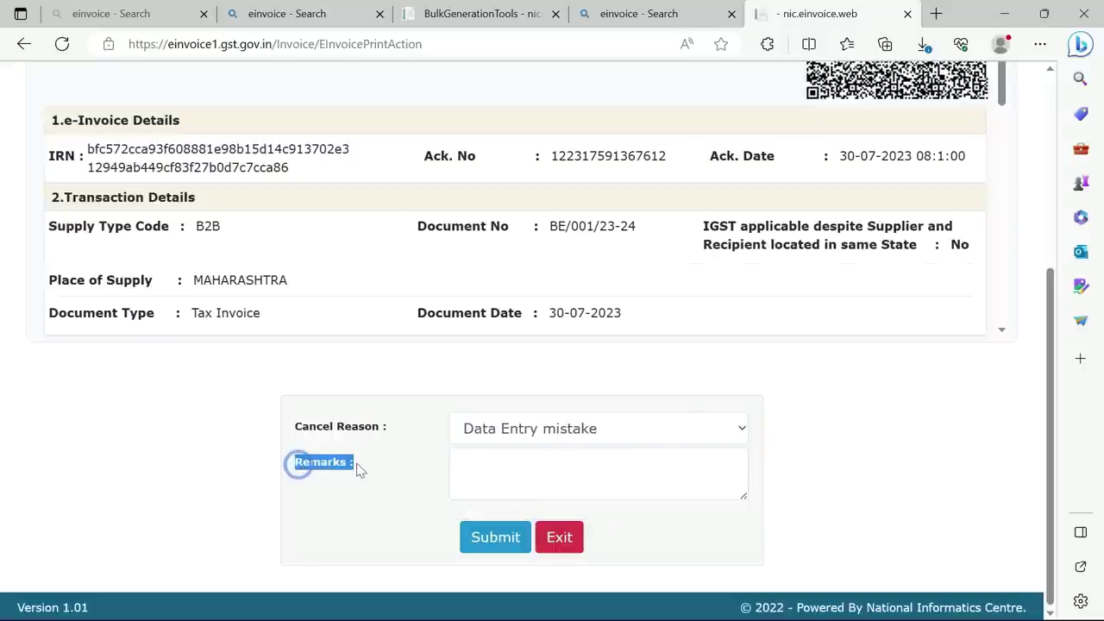
click(544, 466)
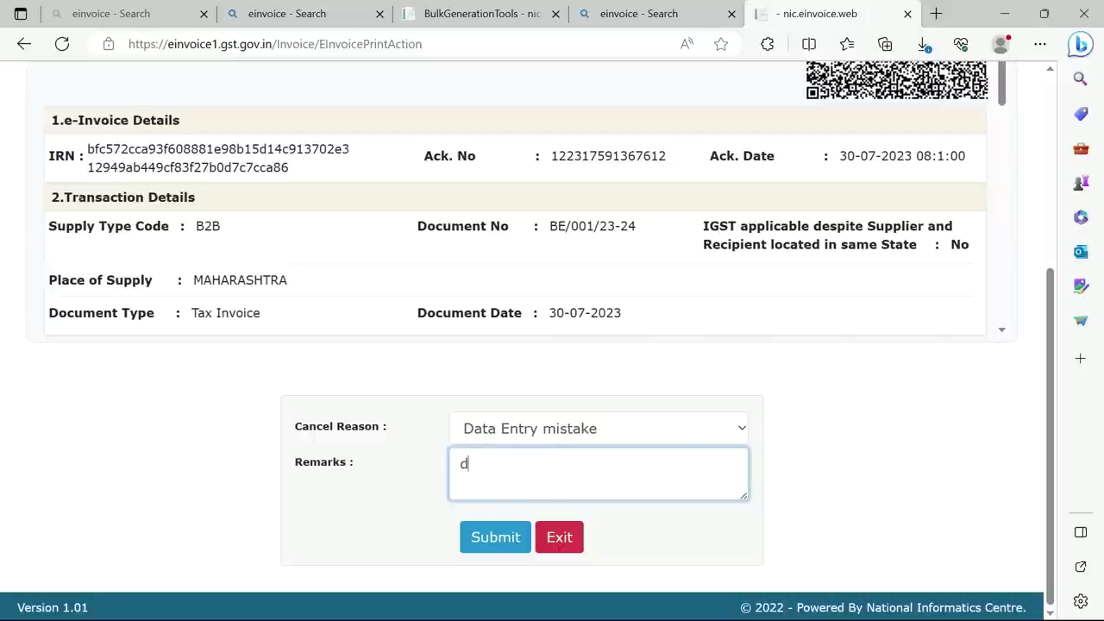
text(DATA ENTRY MISTAKE)
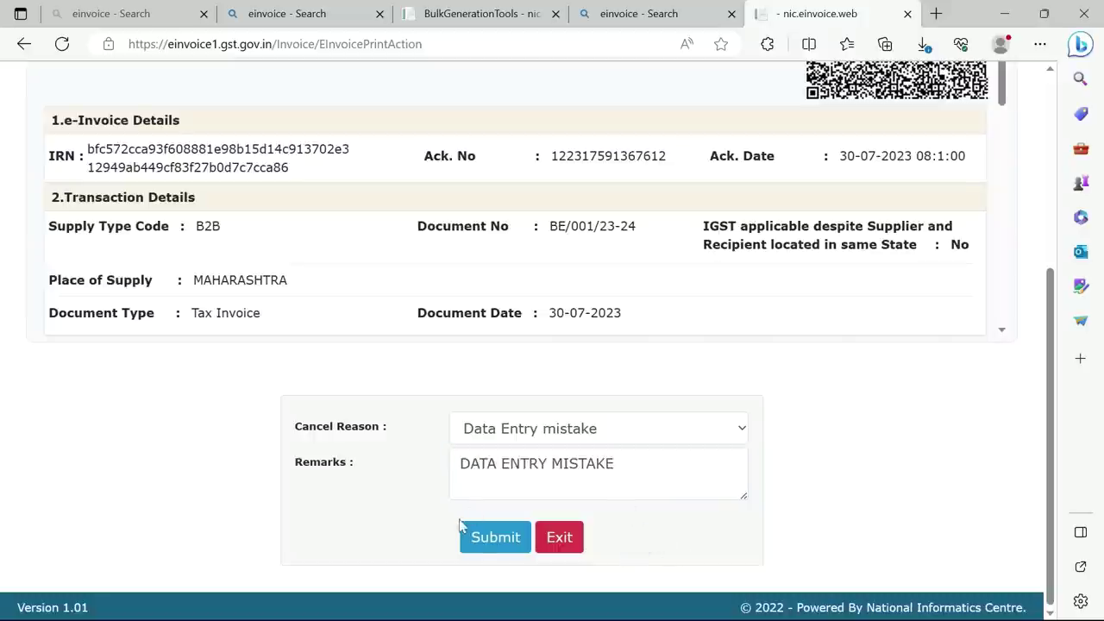
click(492, 539)
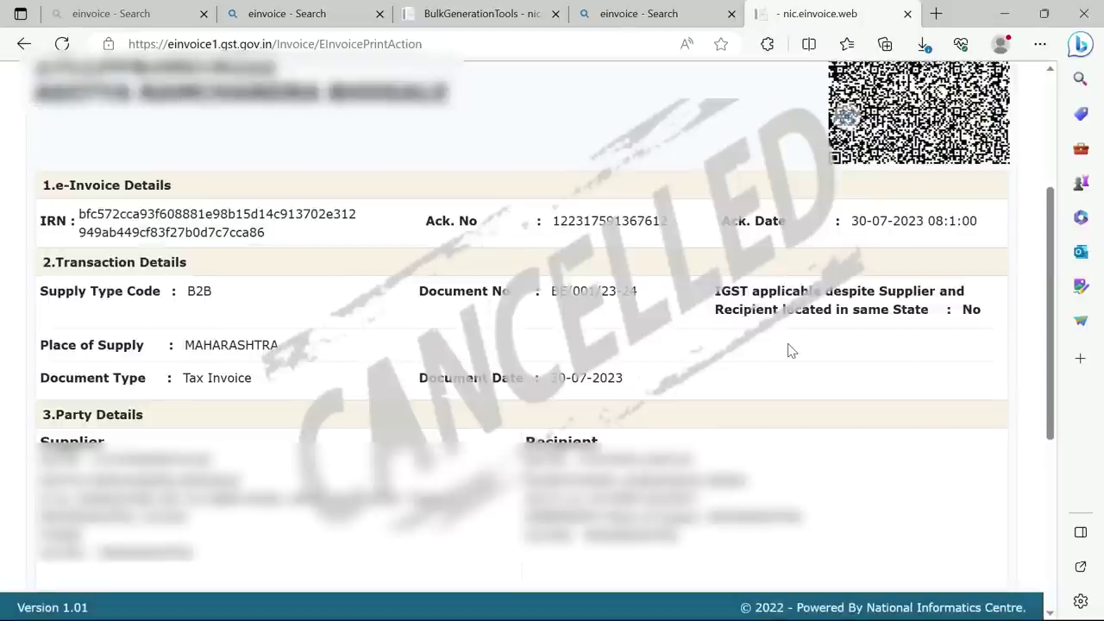
scroll(696, 389, down, 5)
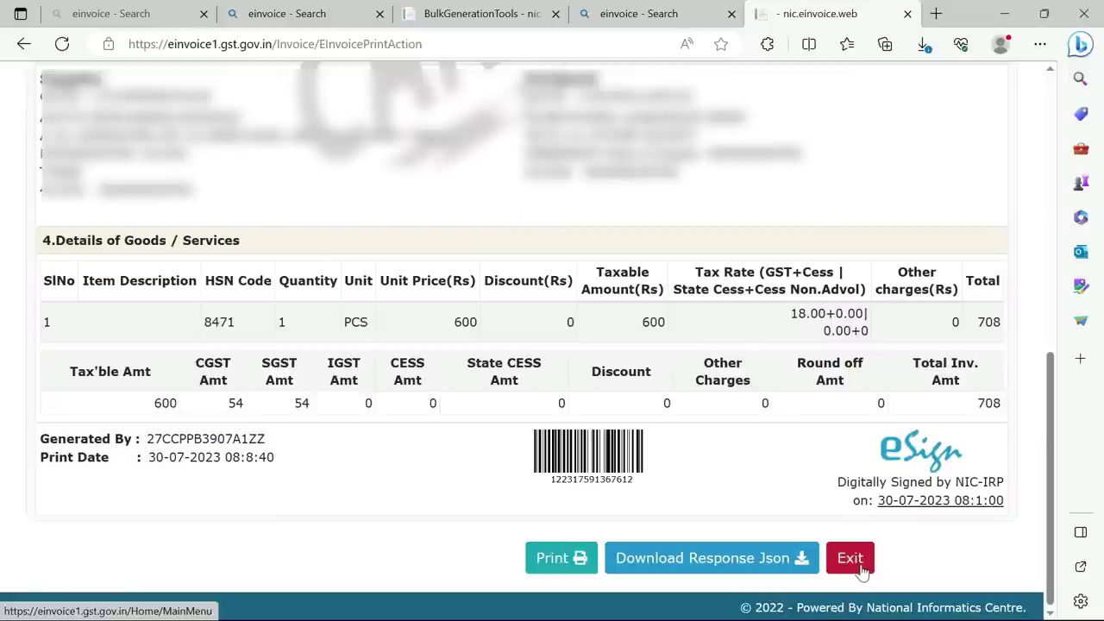
click(854, 559)
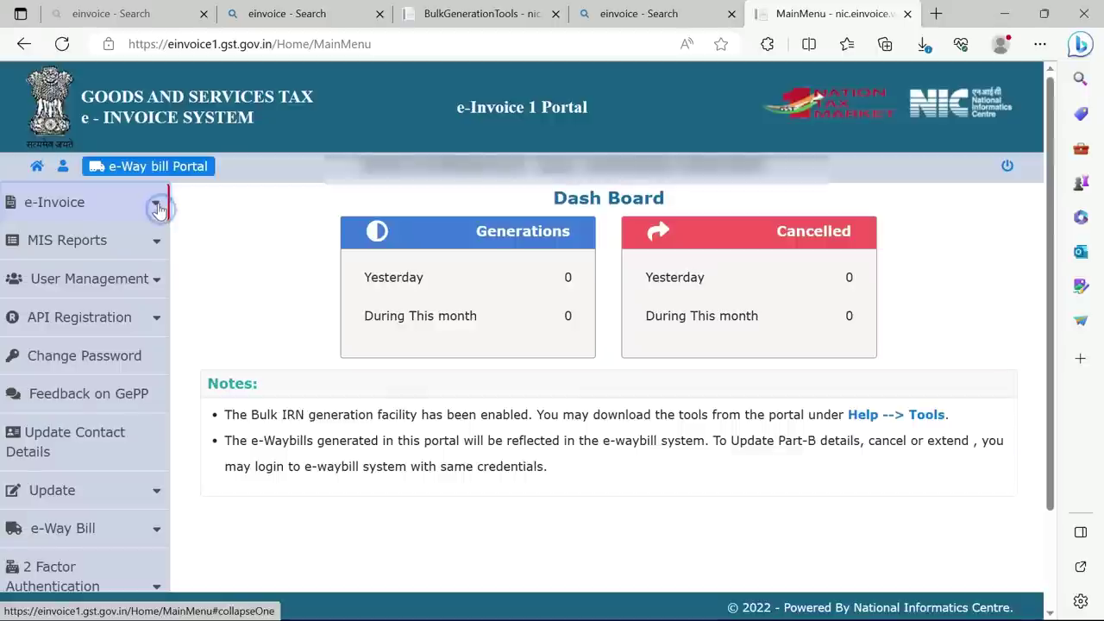
Step: After reviewing the E-Invoice mind map, expand the portal's e-Invoice menu again
click(155, 204)
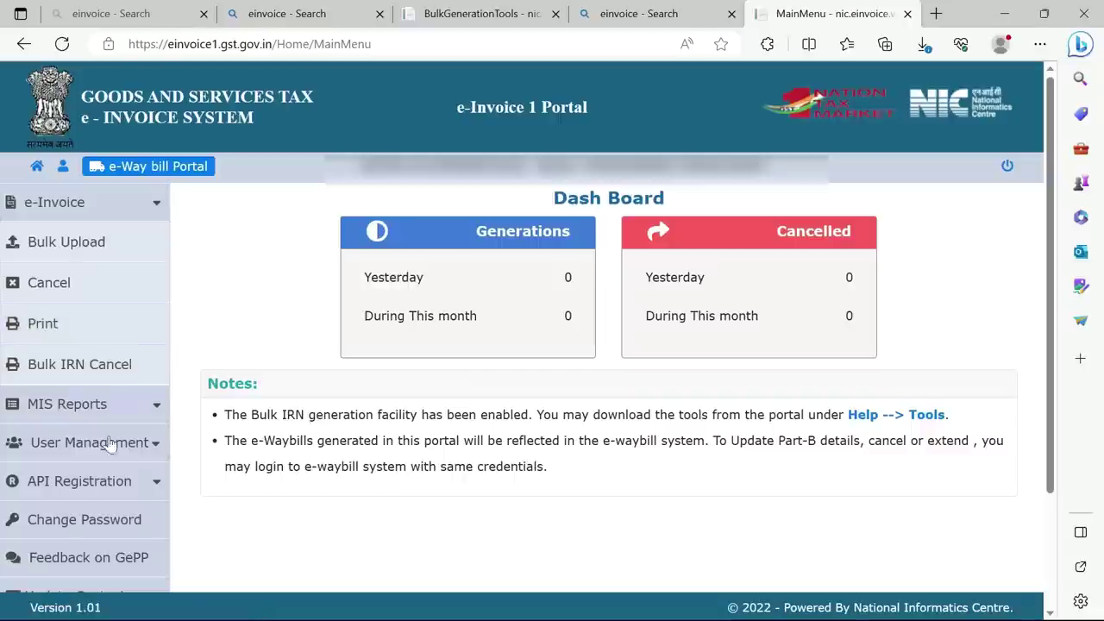
Step: Check the Generated e-Invoices MIS report for 30/07/2023, then return home
click(152, 403)
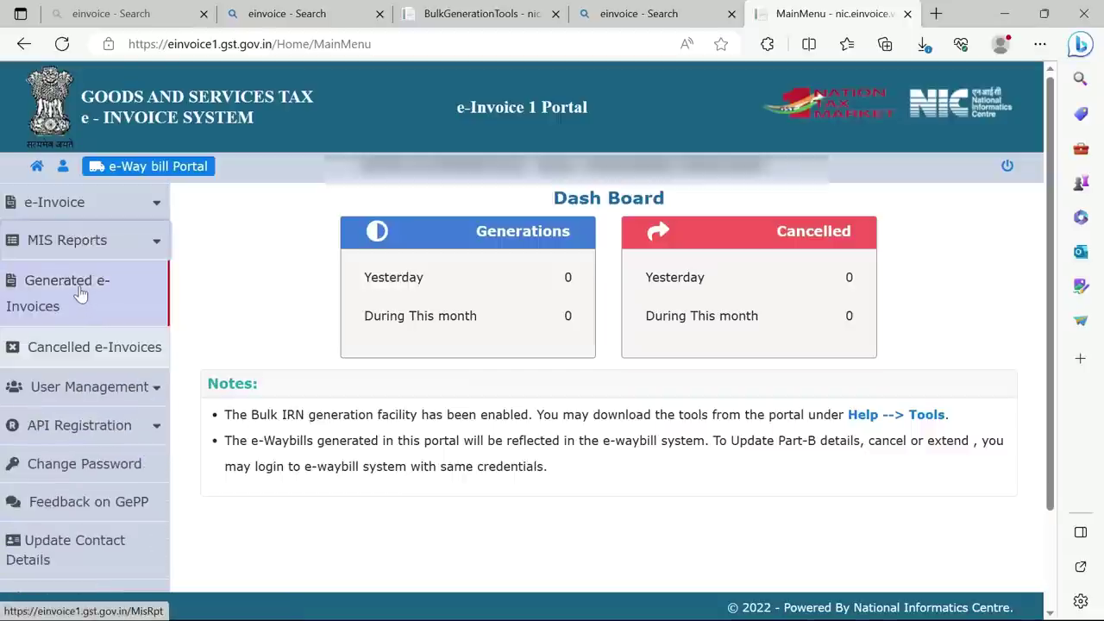
click(77, 289)
click(509, 233)
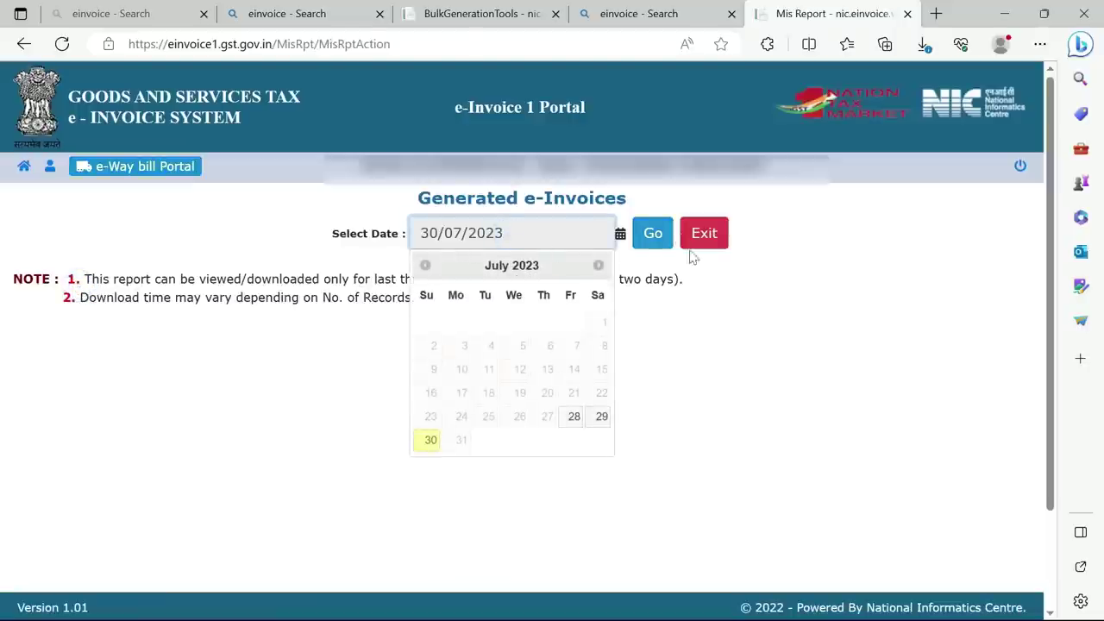
click(661, 234)
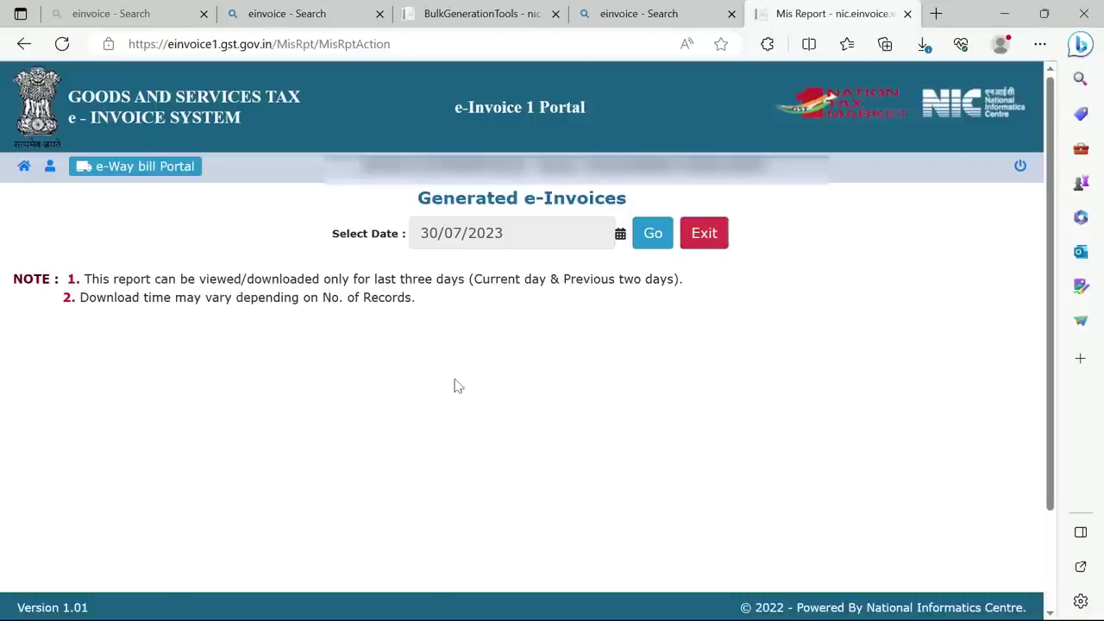
click(24, 166)
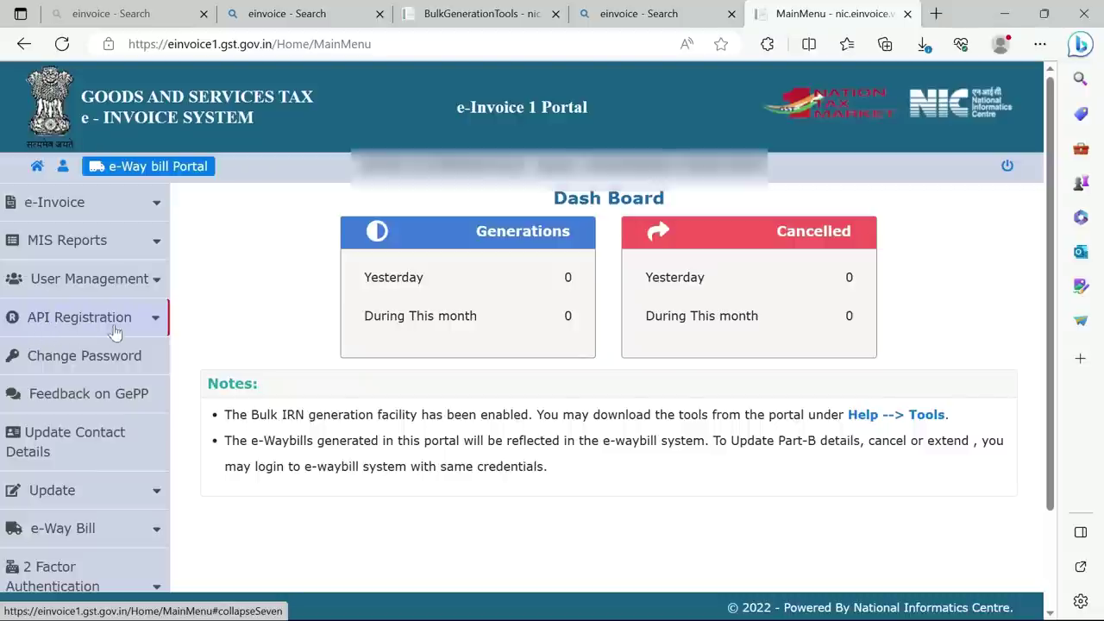
Step: Start Create API User under API Registration > User Credentials
click(157, 318)
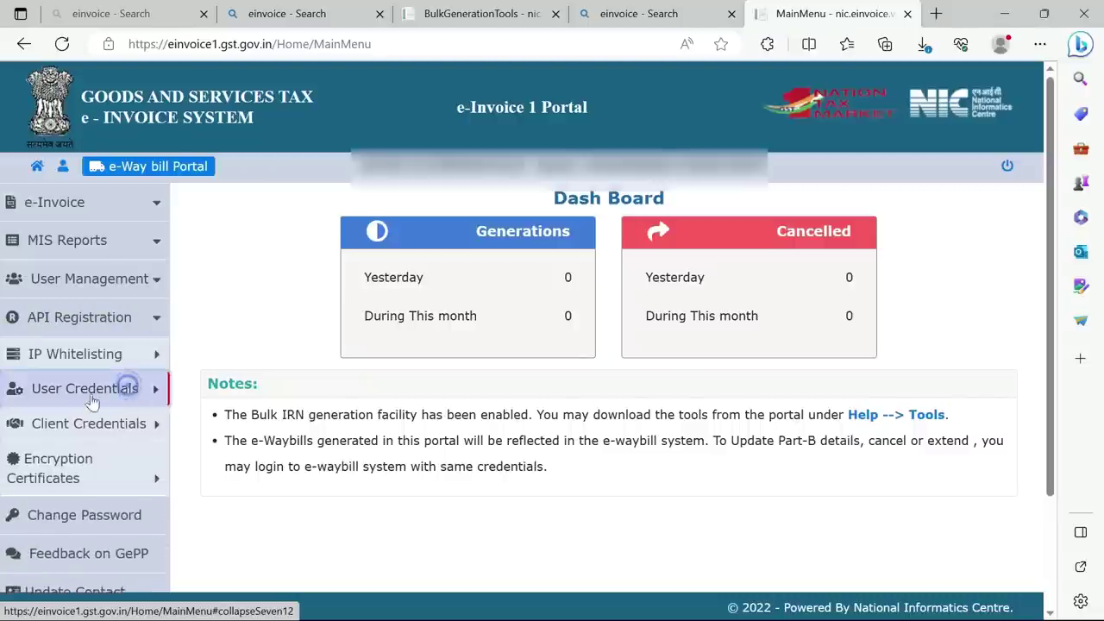
click(153, 397)
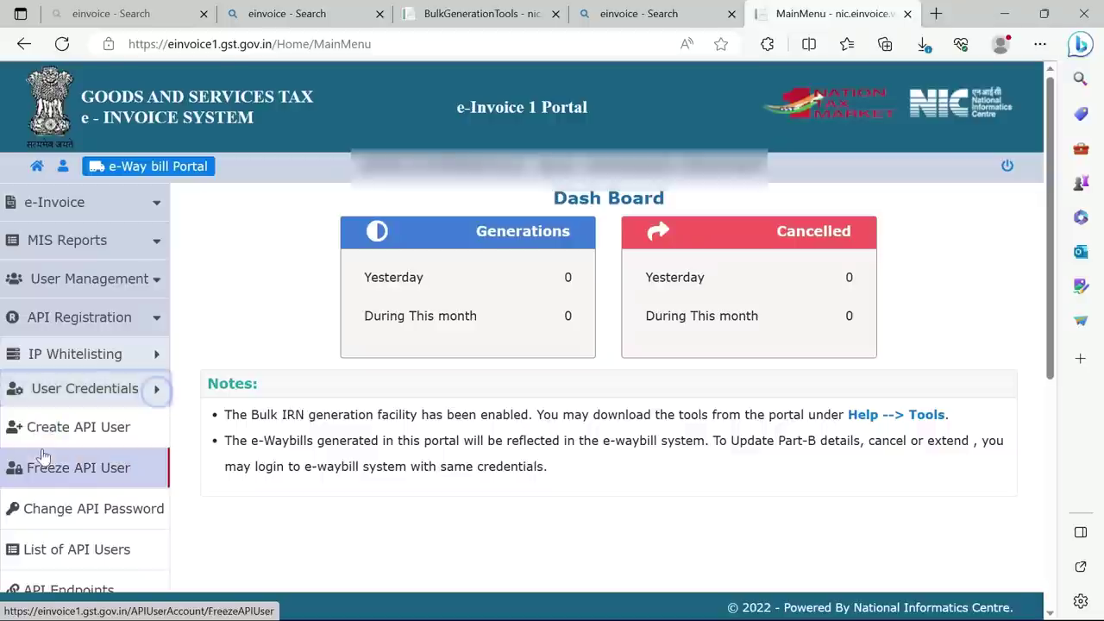
click(101, 444)
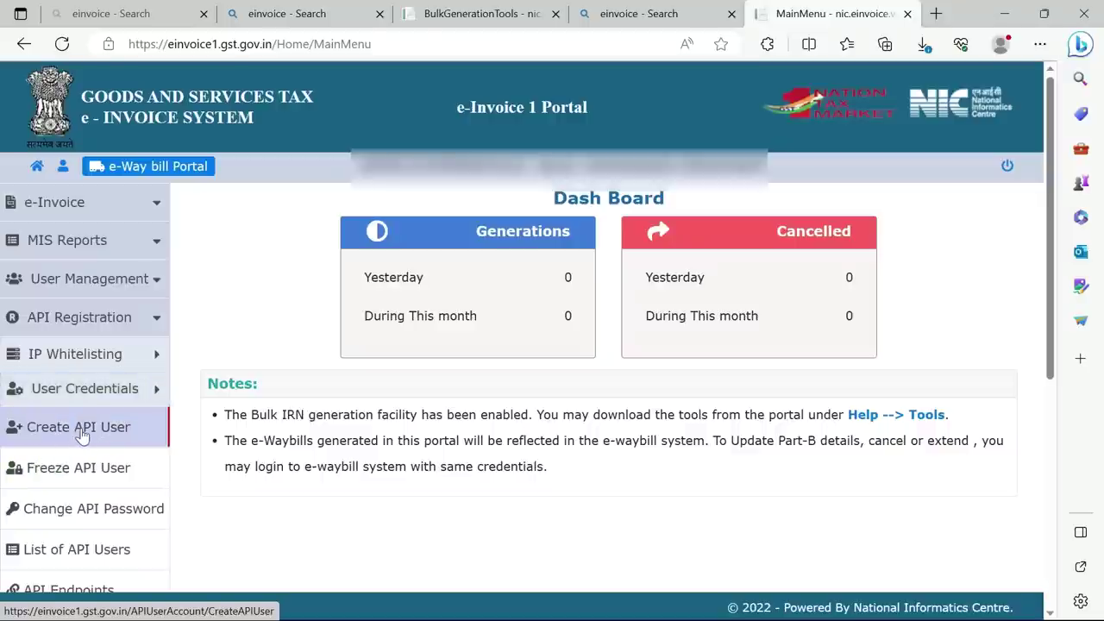
Step: Enter and verify the OTP received for API user creation
click(677, 154)
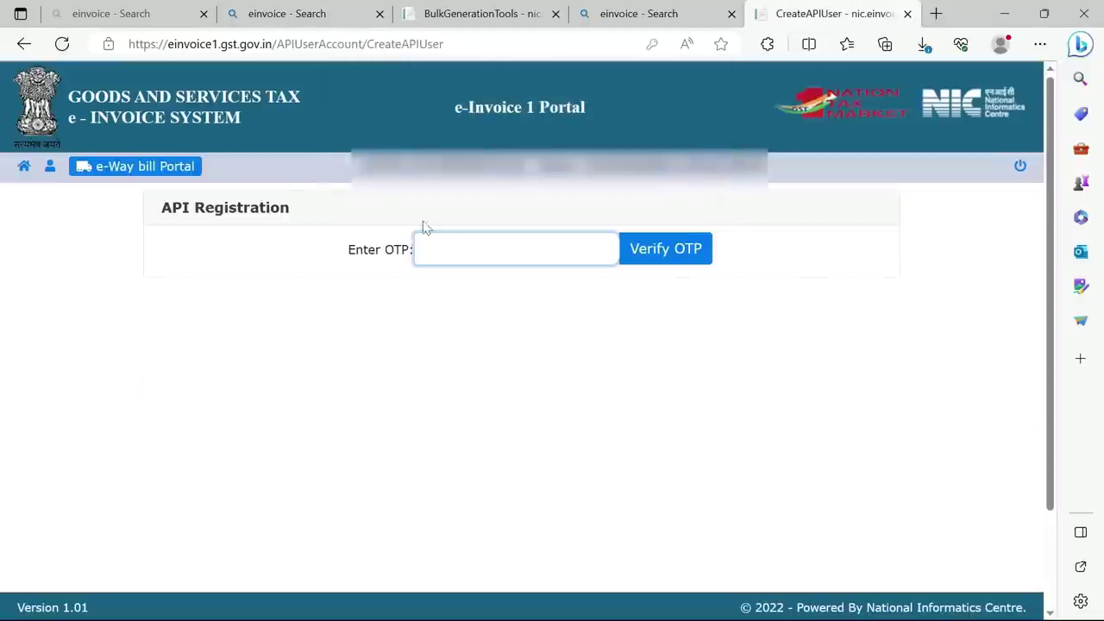
double_click(393, 249)
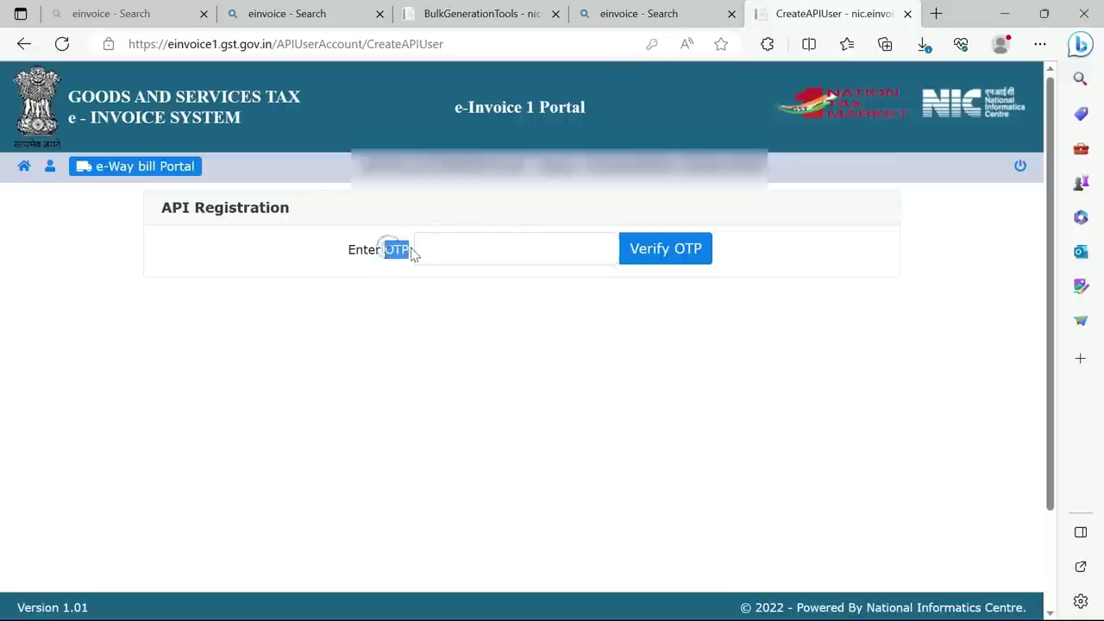
click(469, 251)
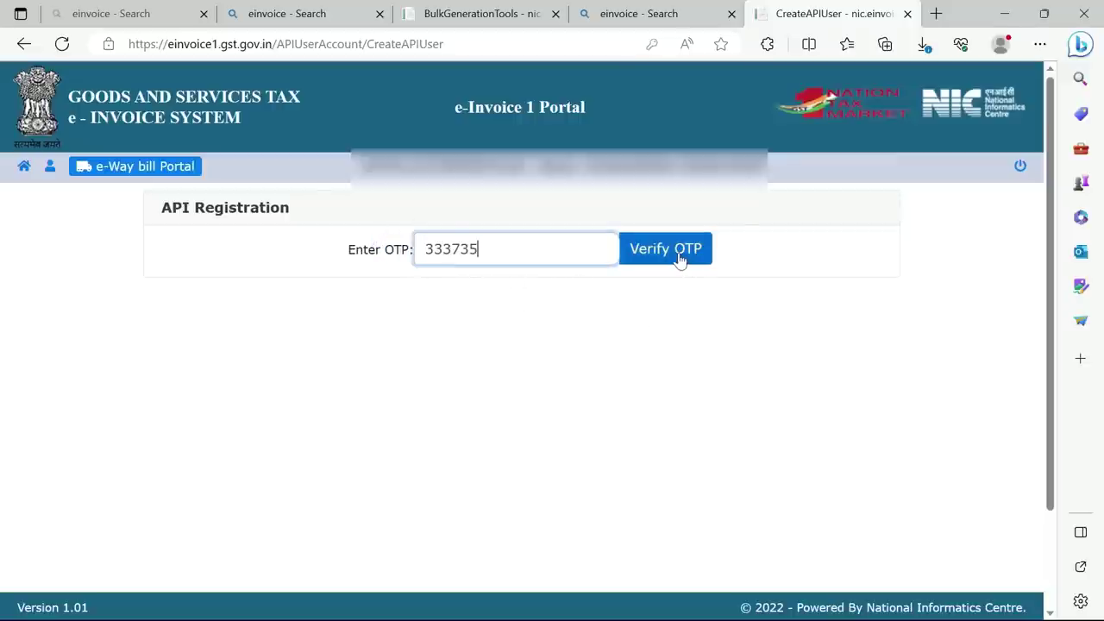
click(680, 254)
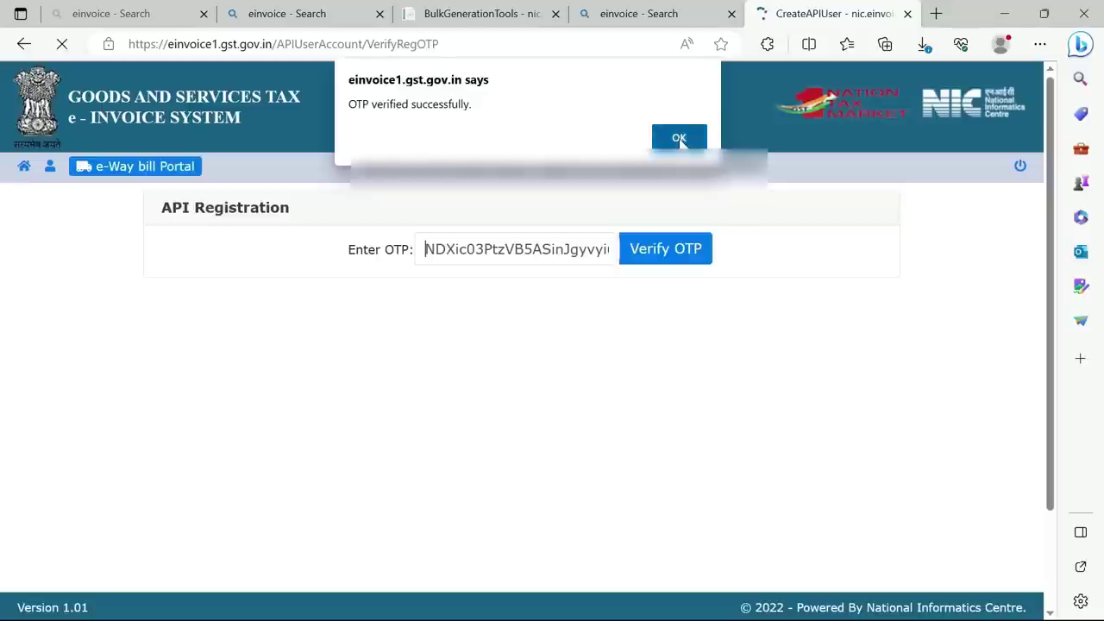
click(695, 138)
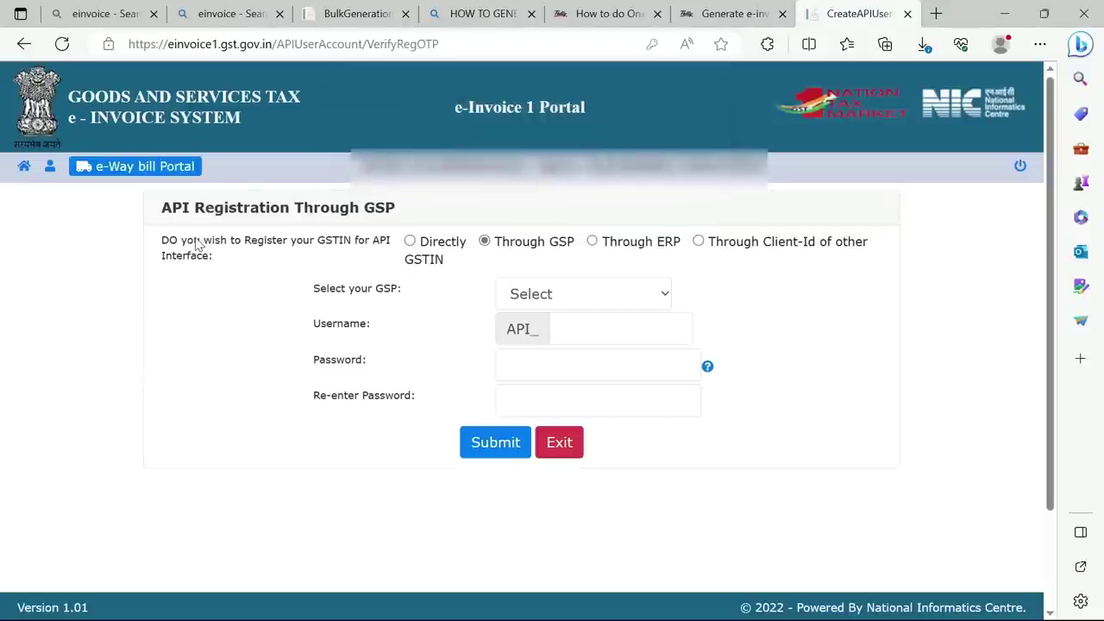
Step: Register the API user through GSP Tally (India) Private Ltd and submit it
drag(197, 244, 467, 261)
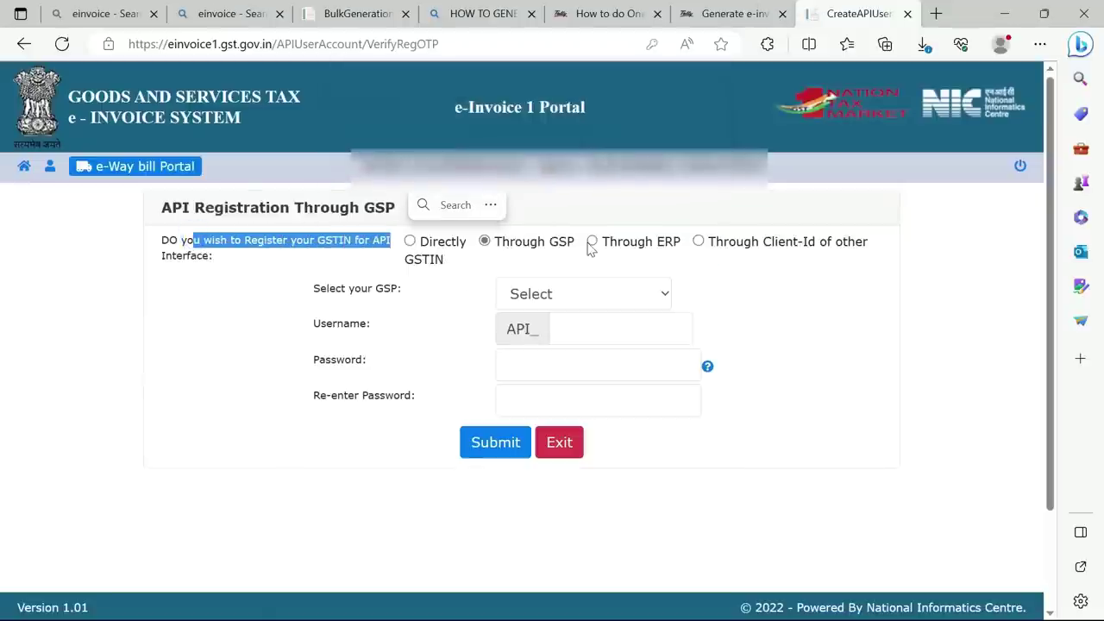
click(515, 261)
drag(510, 249, 578, 250)
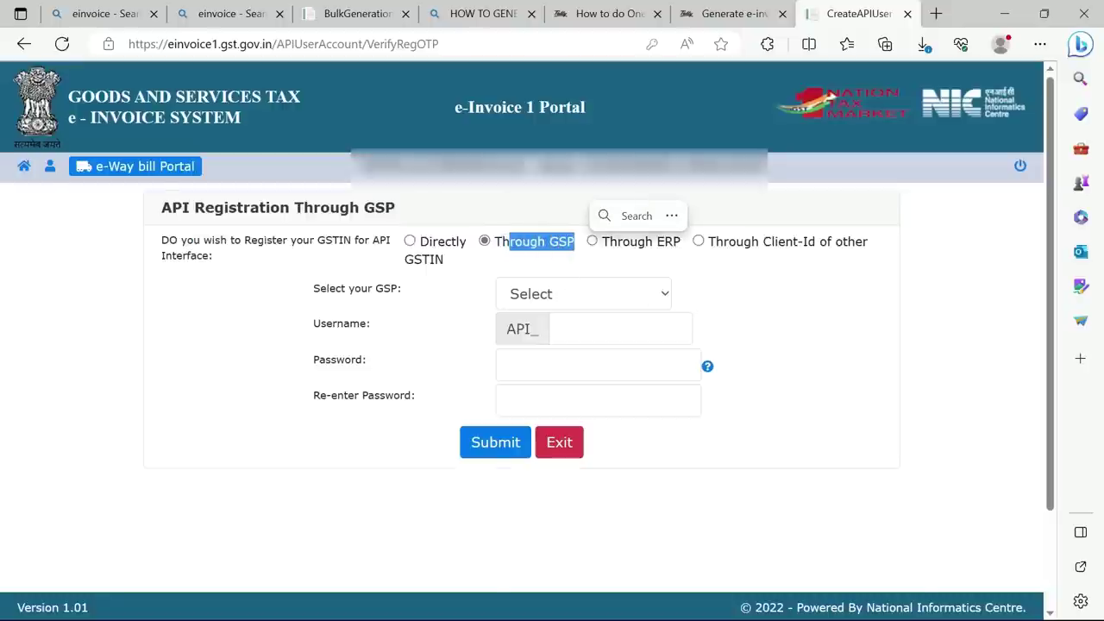
click(661, 292)
drag(913, 354, 538, 399)
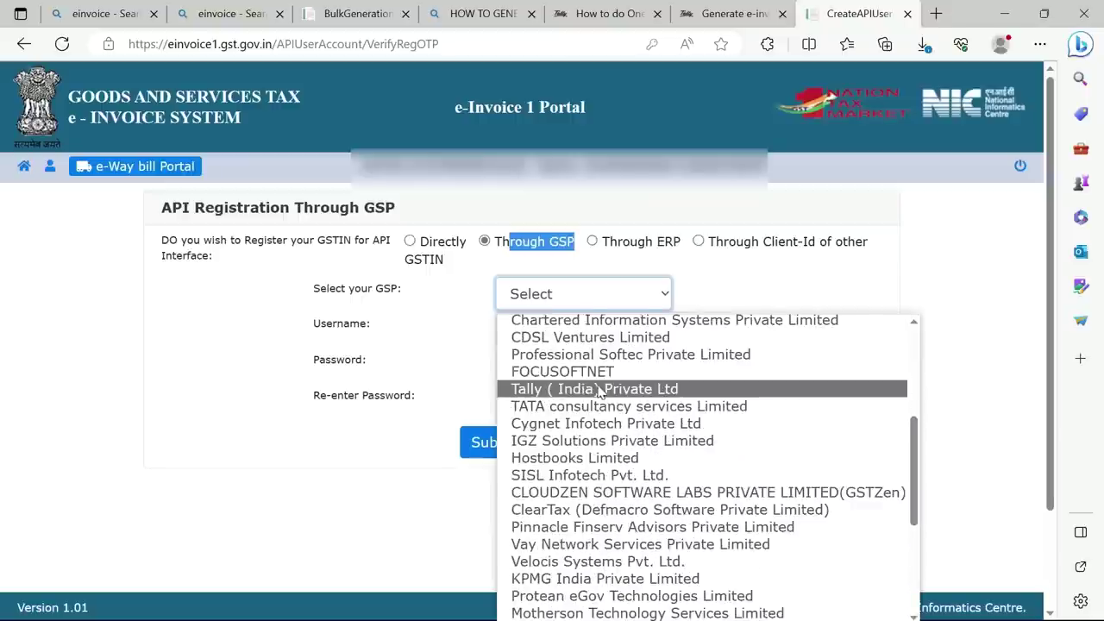
click(632, 389)
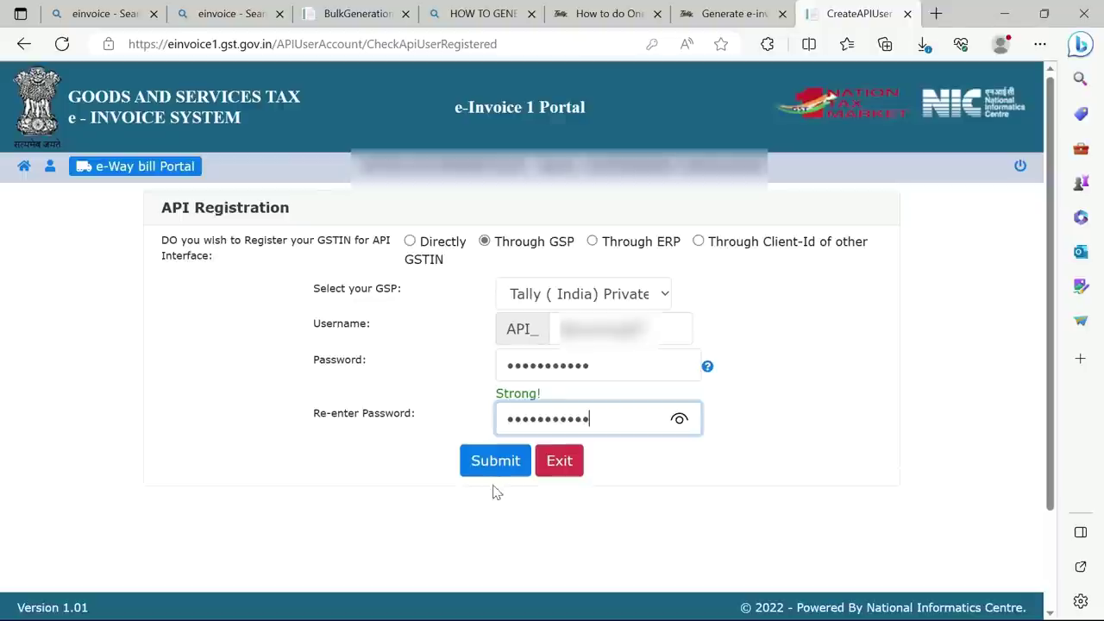
click(477, 461)
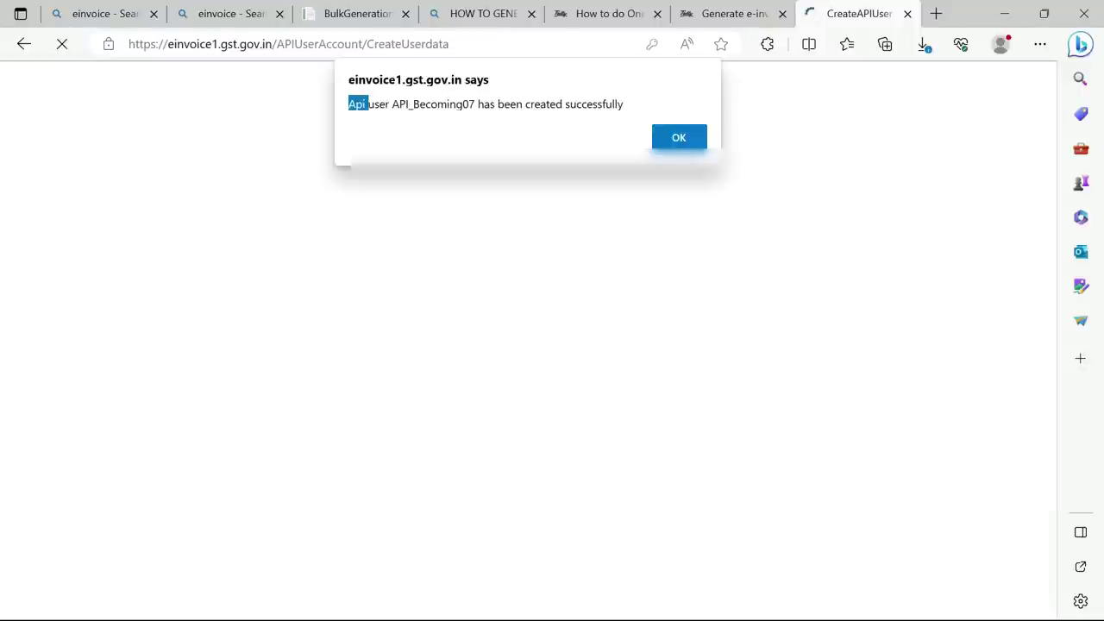
drag(522, 104, 624, 105)
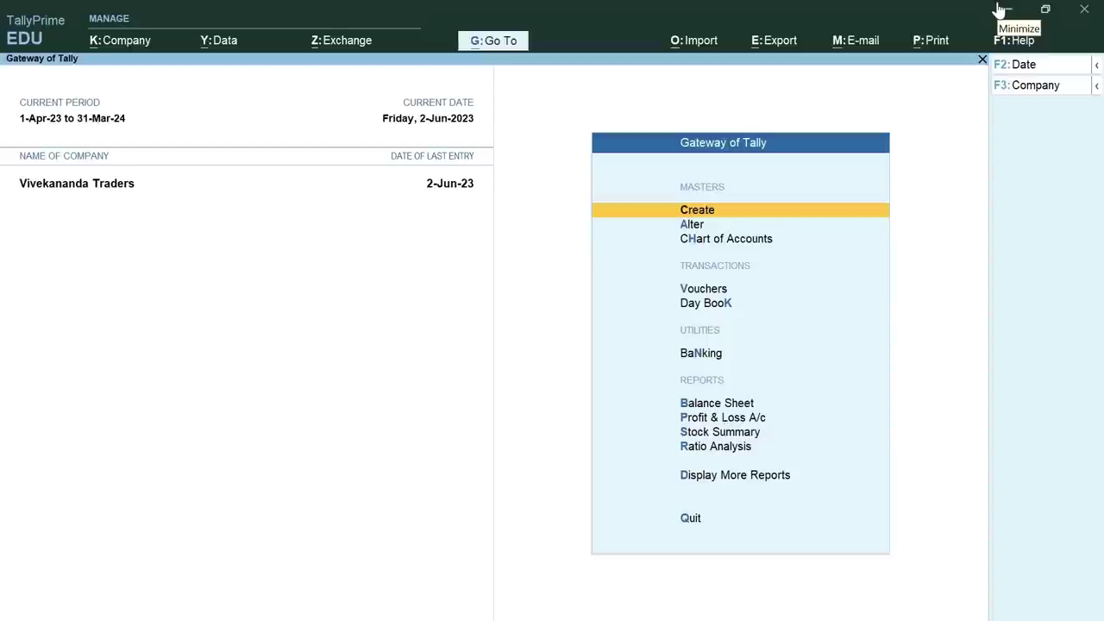
Step: In F11 GST Details, enable e-Invoicing from 1-Apr-23, bill-from Thane, 3-day report period
key(F11)
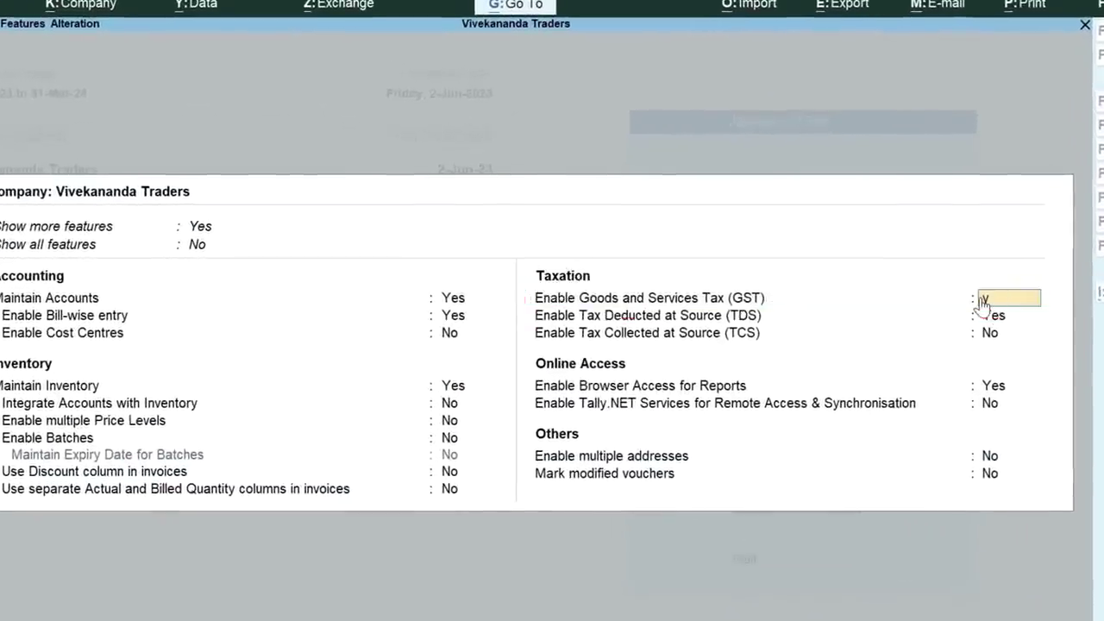
click(989, 299)
key(Return)
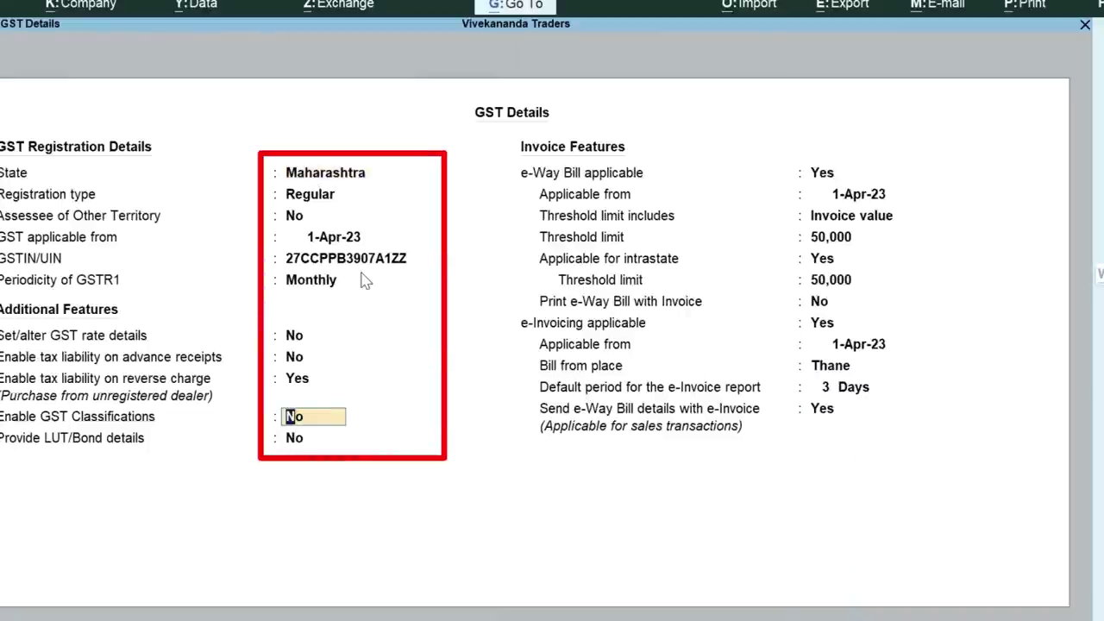
click(643, 343)
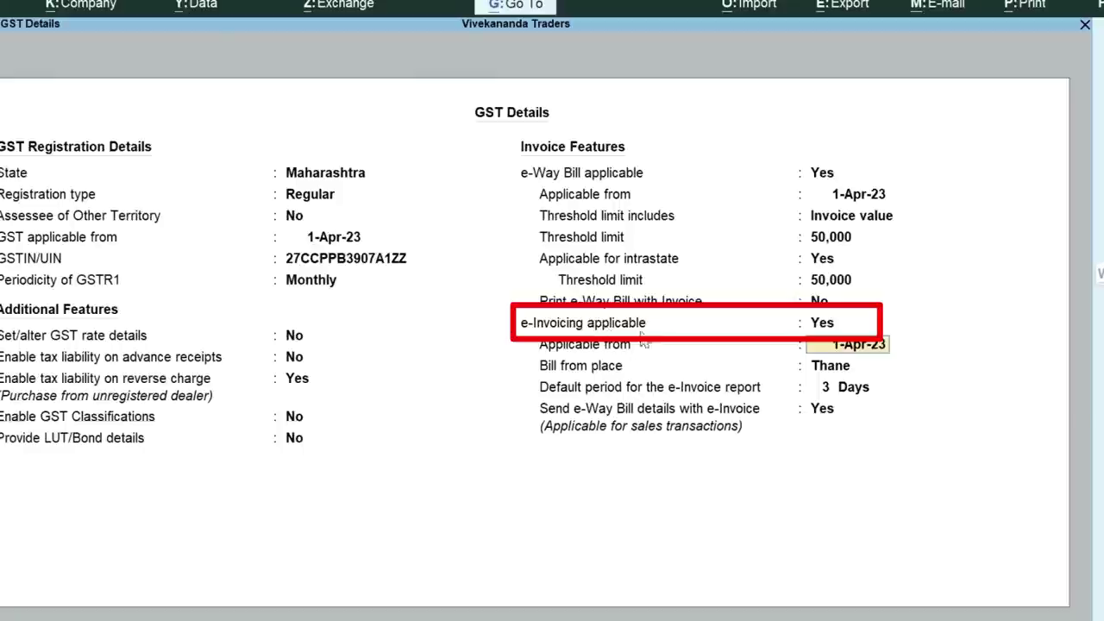
click(837, 323)
text(y)
key(Return)
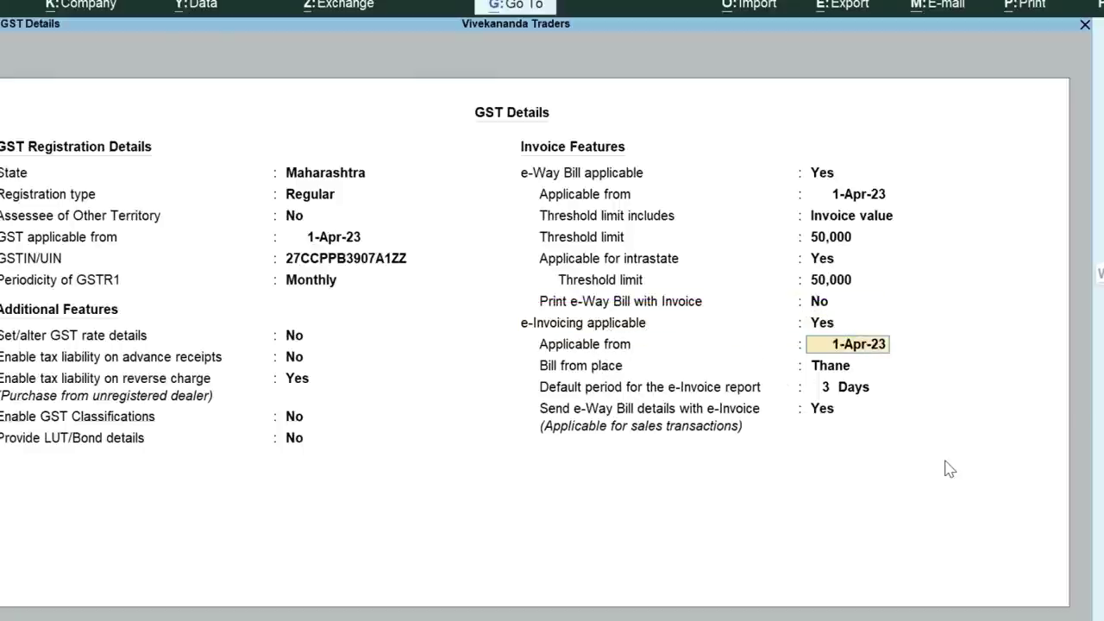
key(Return)
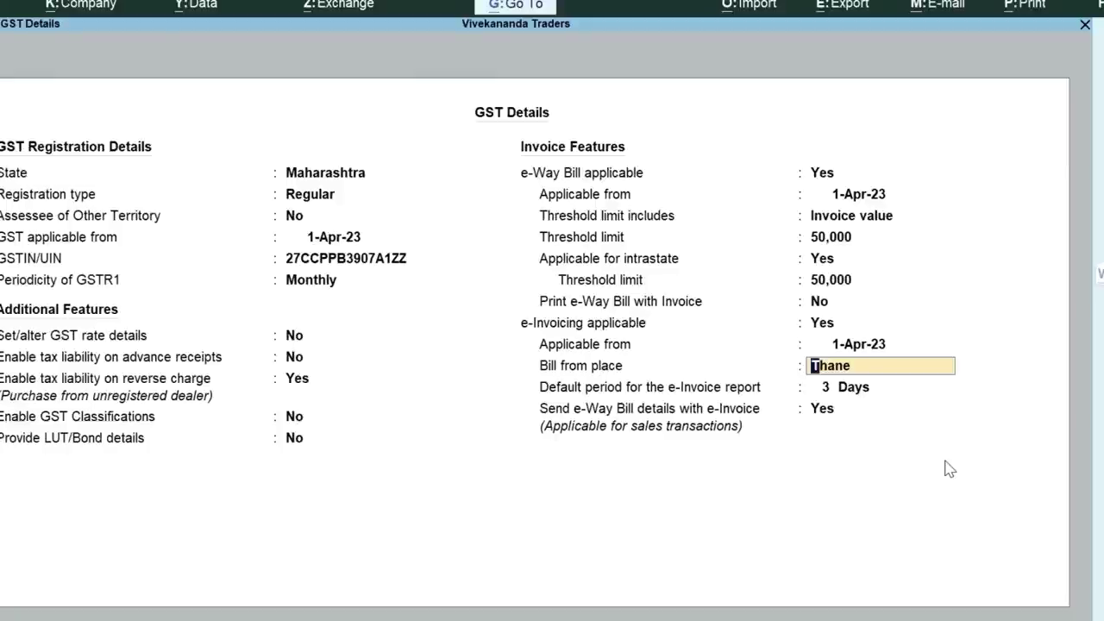
key(Return)
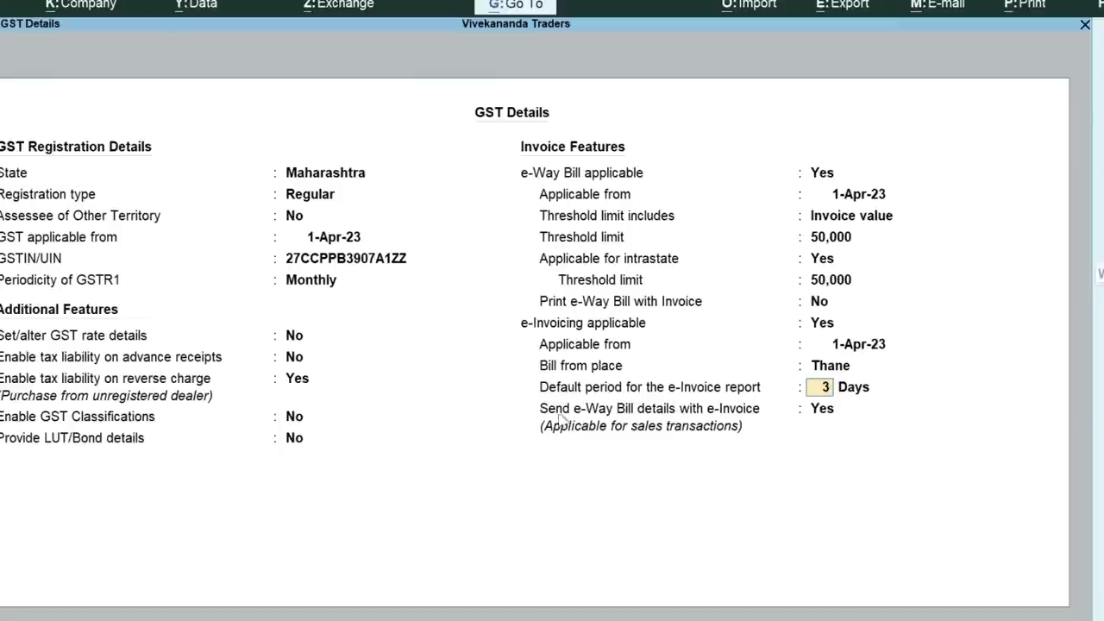
key(Return)
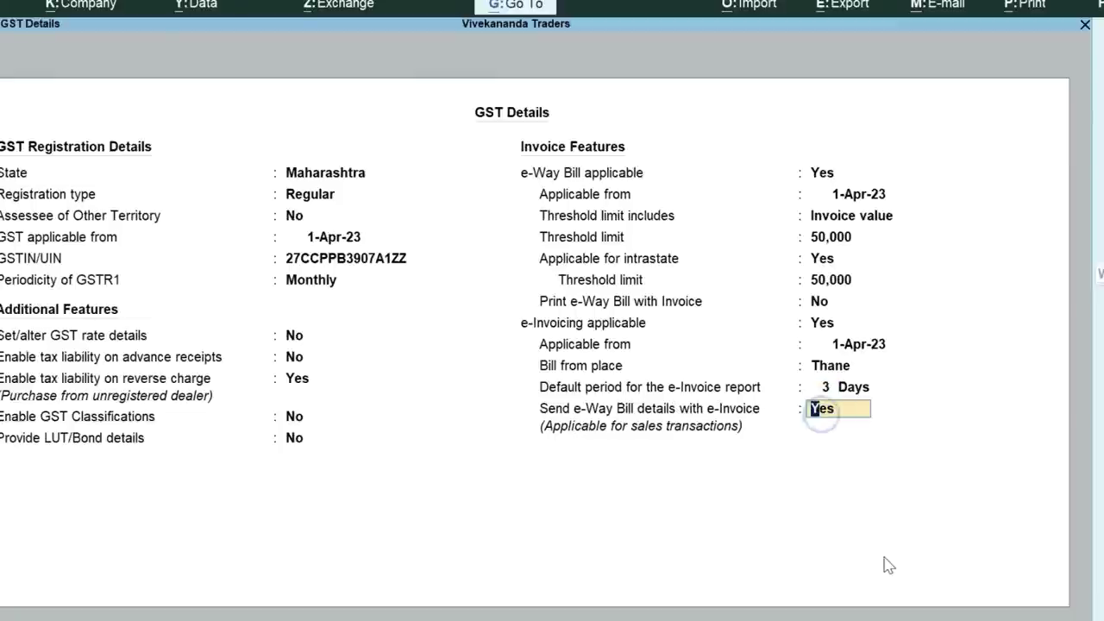
key(Return)
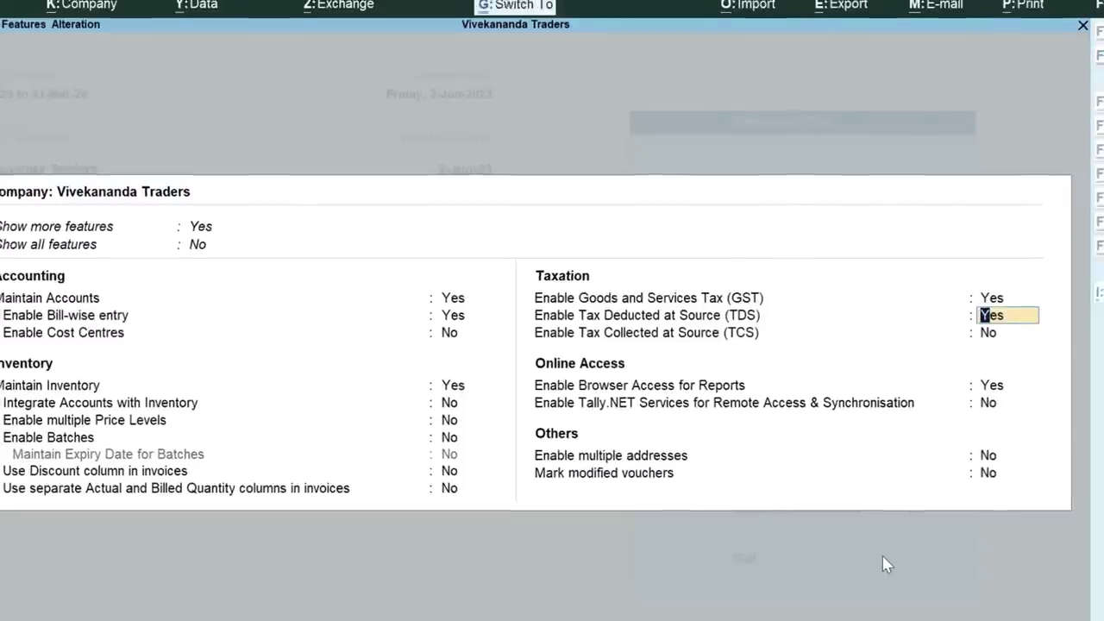
key(ctrl+a)
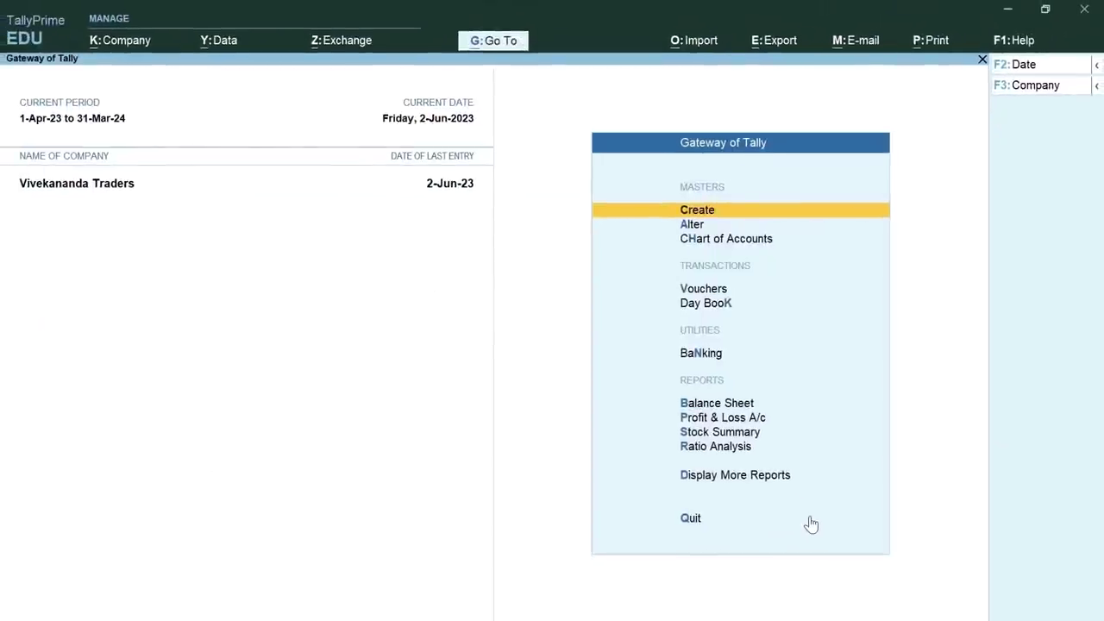
Step: Start a sales voucher to Amar Batteries for 12 Copper Wire at 1000 (12,000.00)
key(v)
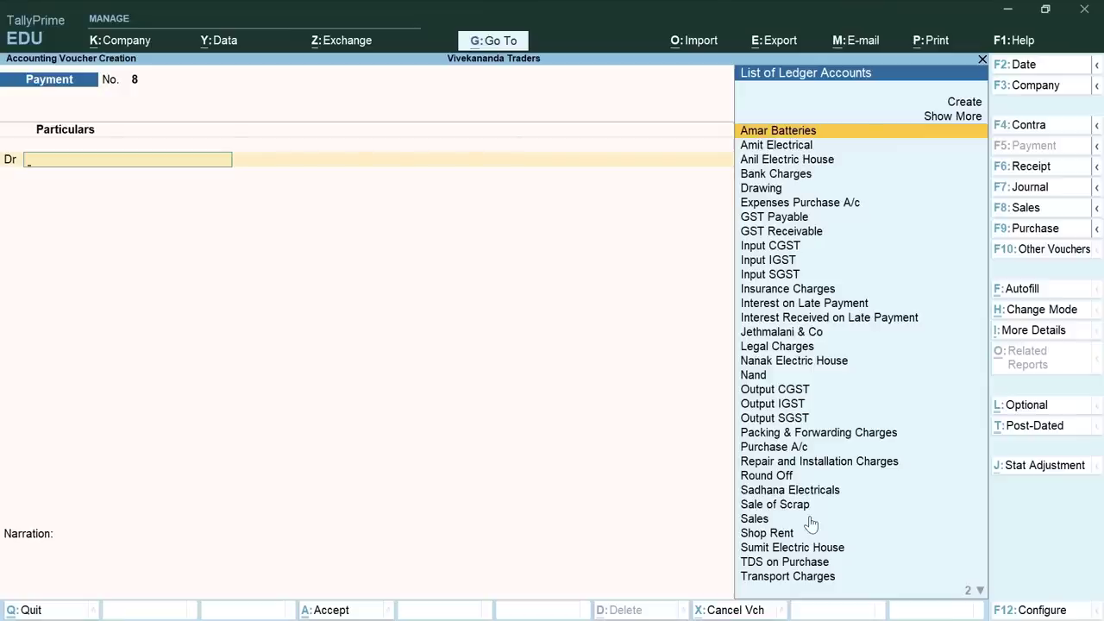
click(1026, 212)
key(Return)
key(ctrl+a)
key(Return)
key(Return)
text(12)
key(Return)
text(1000)
key(Return)
key(ctrl+a)
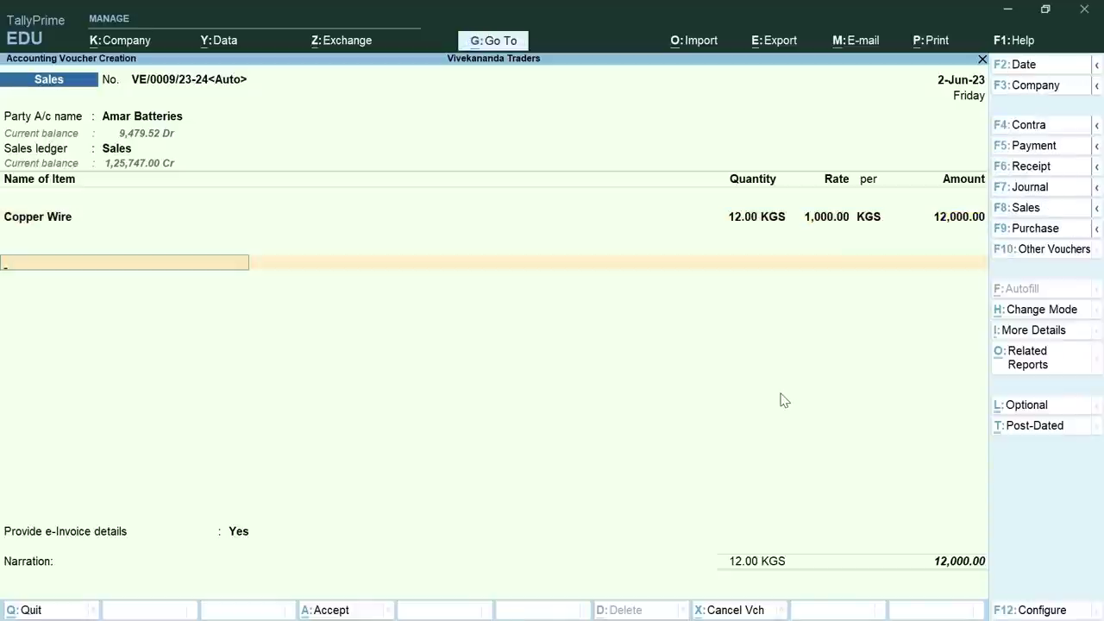
Step: Add Output CGST and Output SGST of 1,080.00 each to the voucher
text(gst)
key(Return)
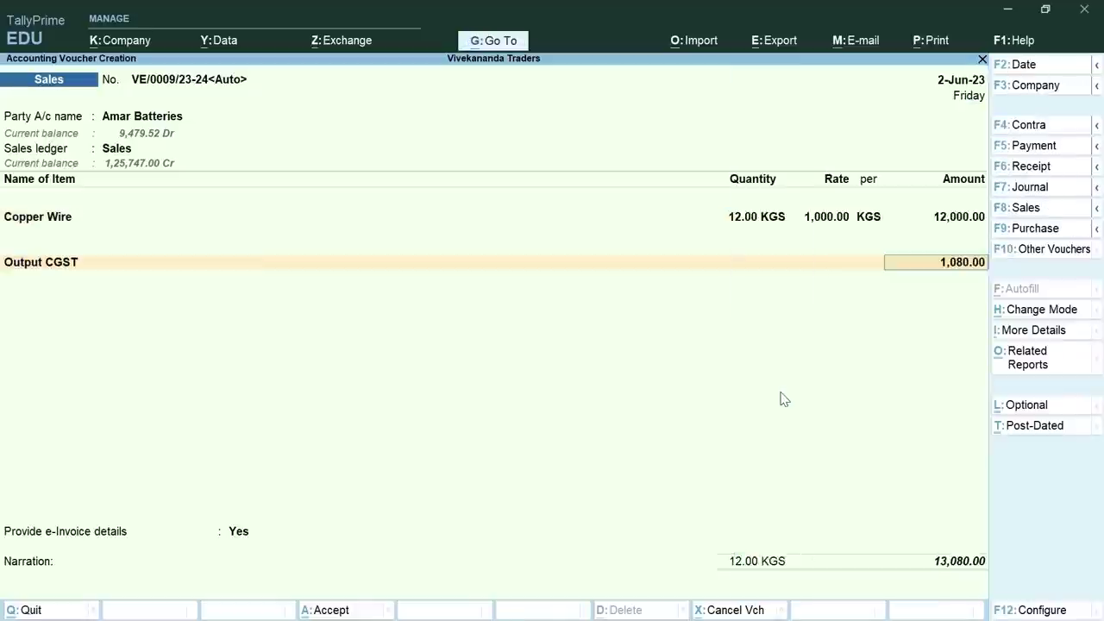
key(Return)
text(out)
key(Down)
key(Return)
key(Return)
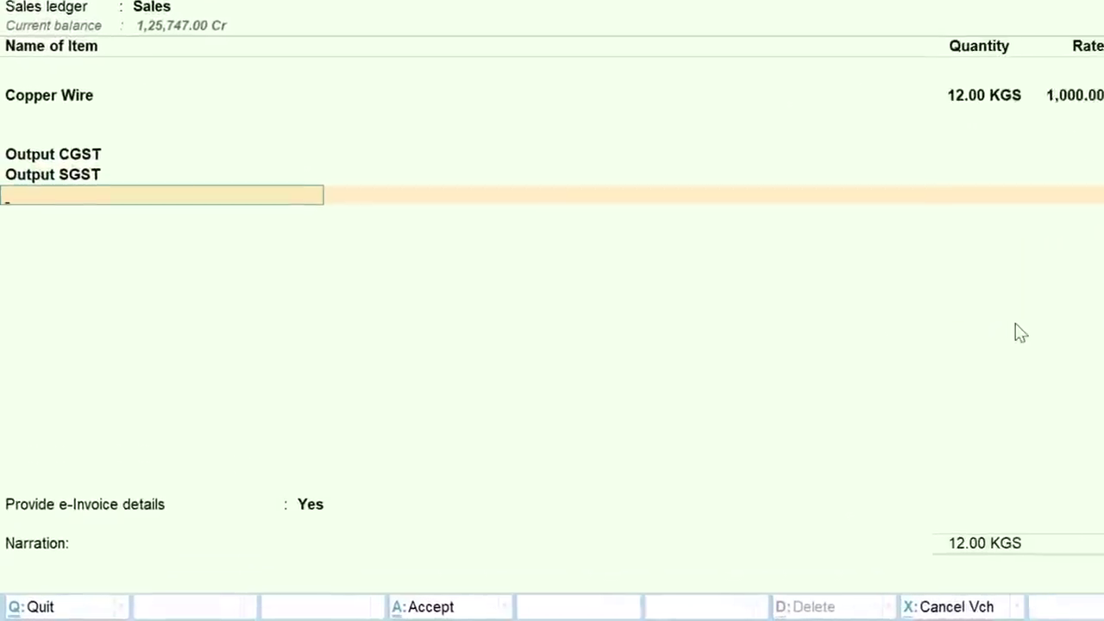
key(Return)
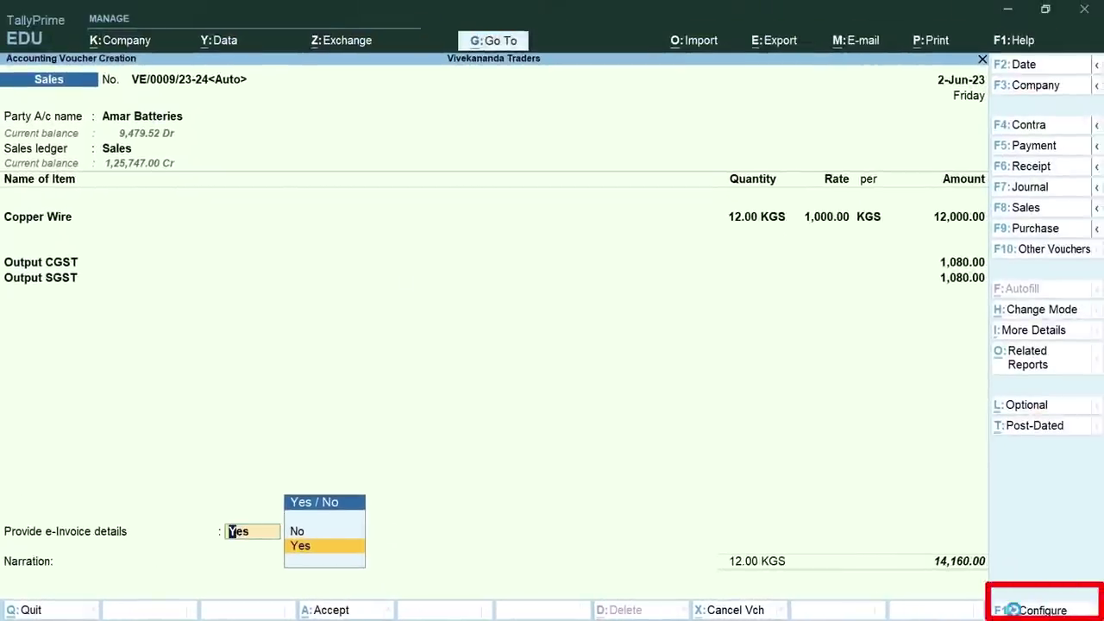
Step: Set Provide e-Invoice details to Yes, leaving the F12 configuration unchanged
key(F12)
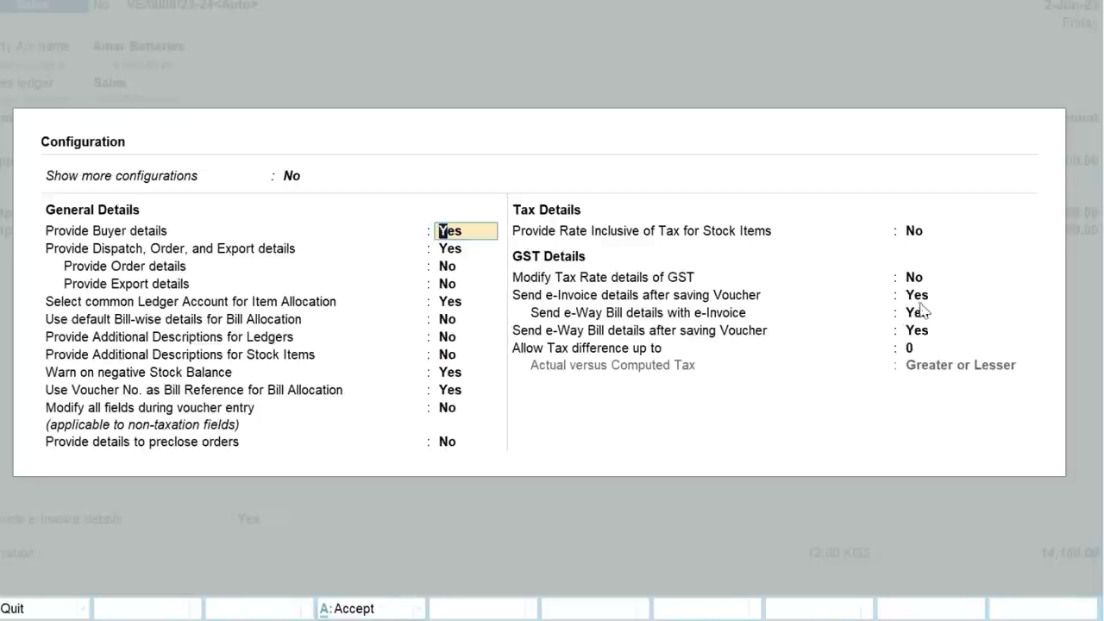
key(ctrl+a)
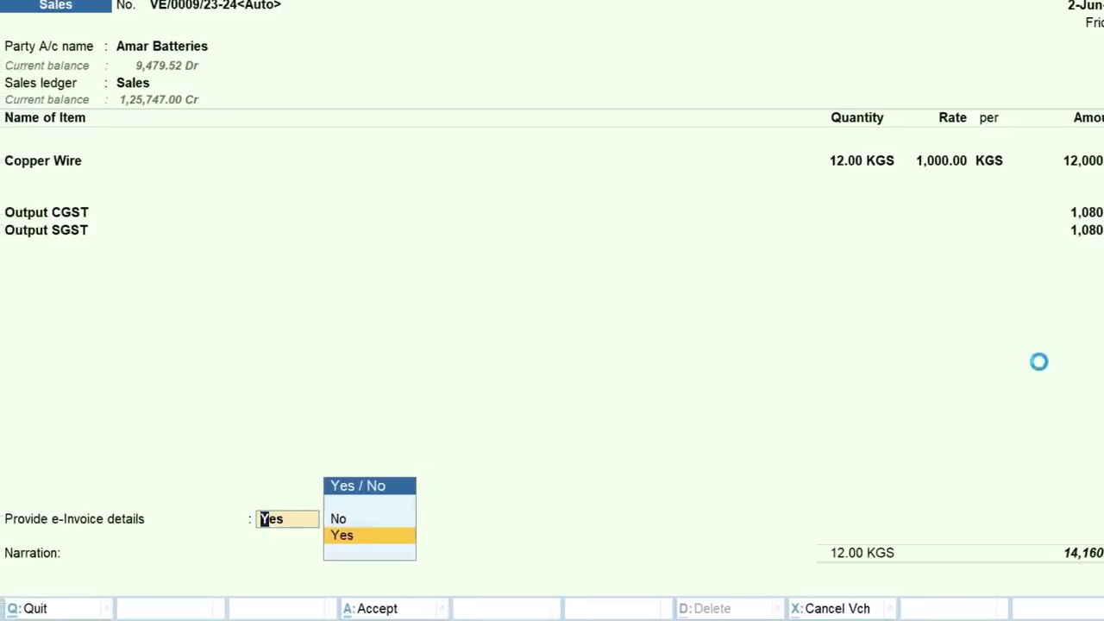
key(Return)
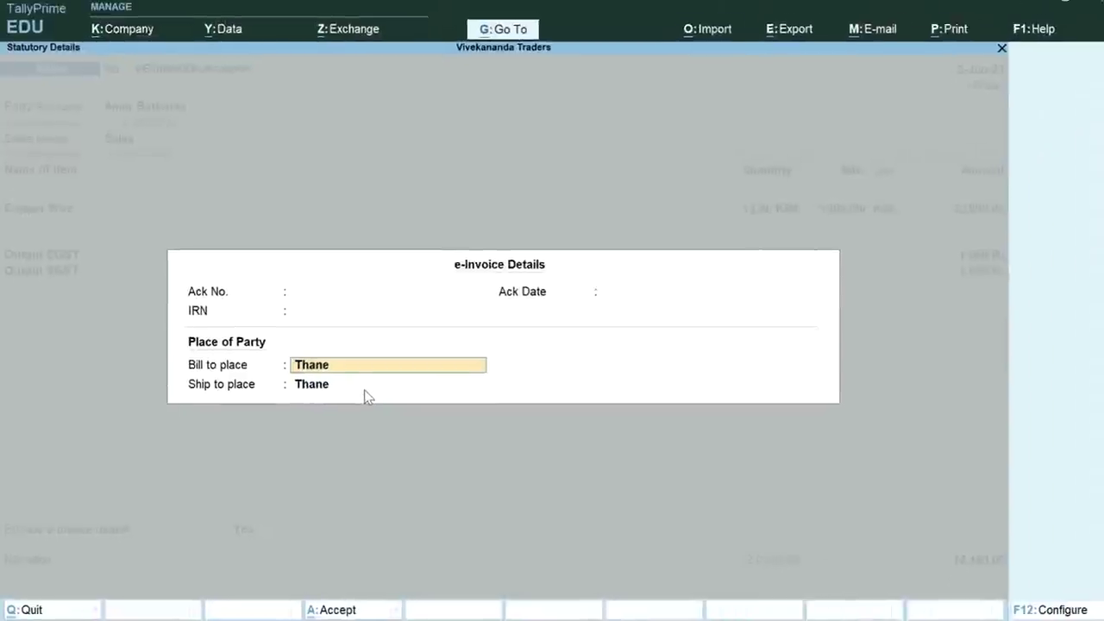
Step: Toggle Provide Dispatch From details on, then back off in F12 configuration
key(F12)
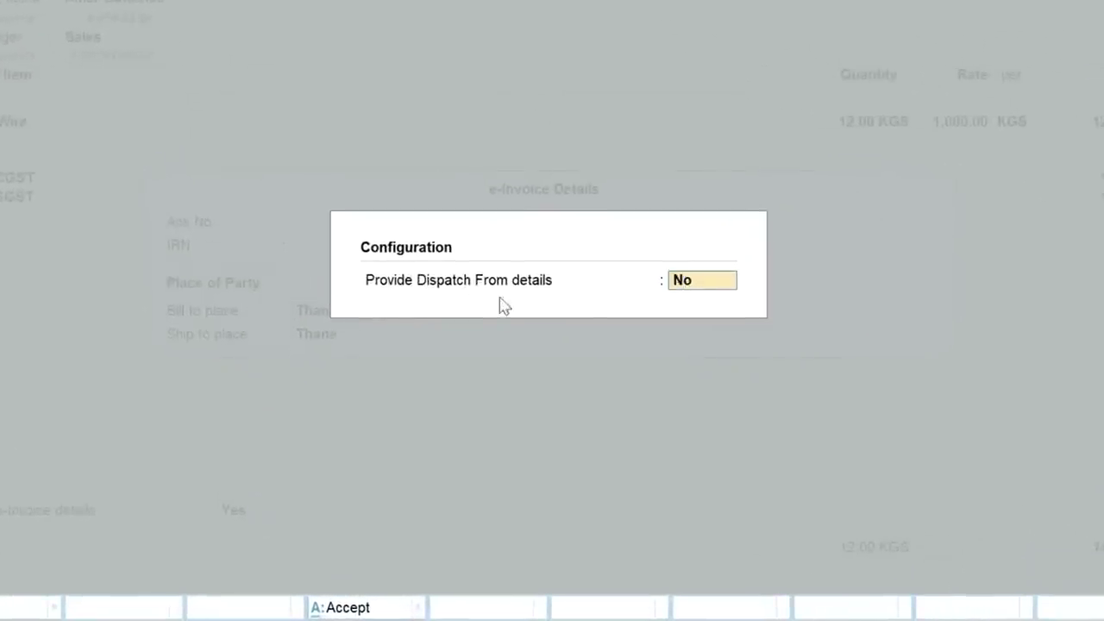
text(y)
key(Return)
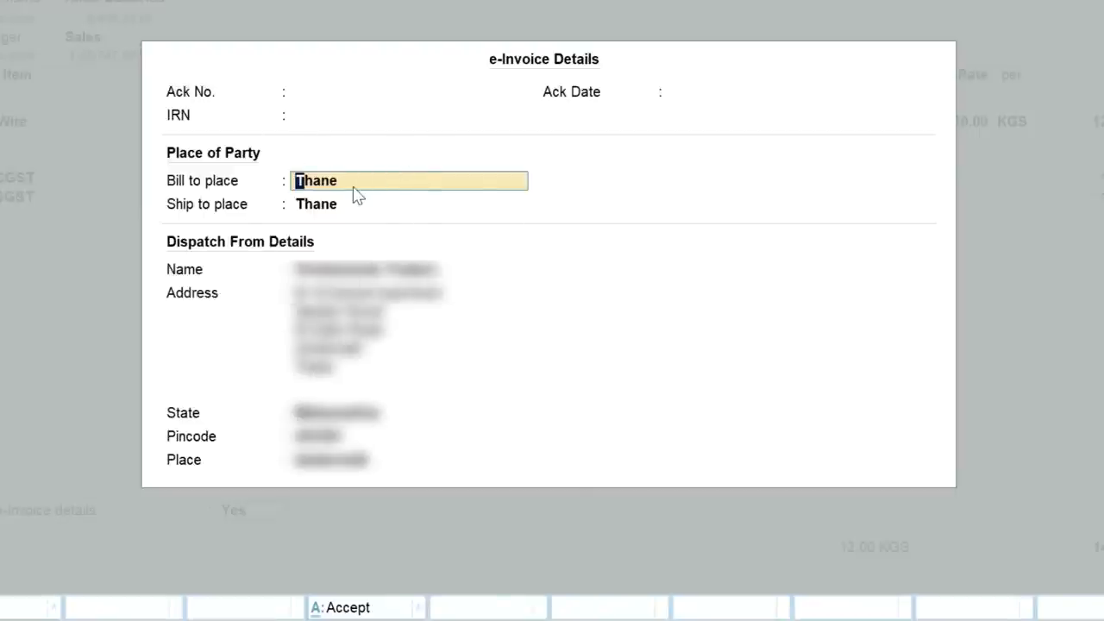
key(F12)
text(n)
key(Return)
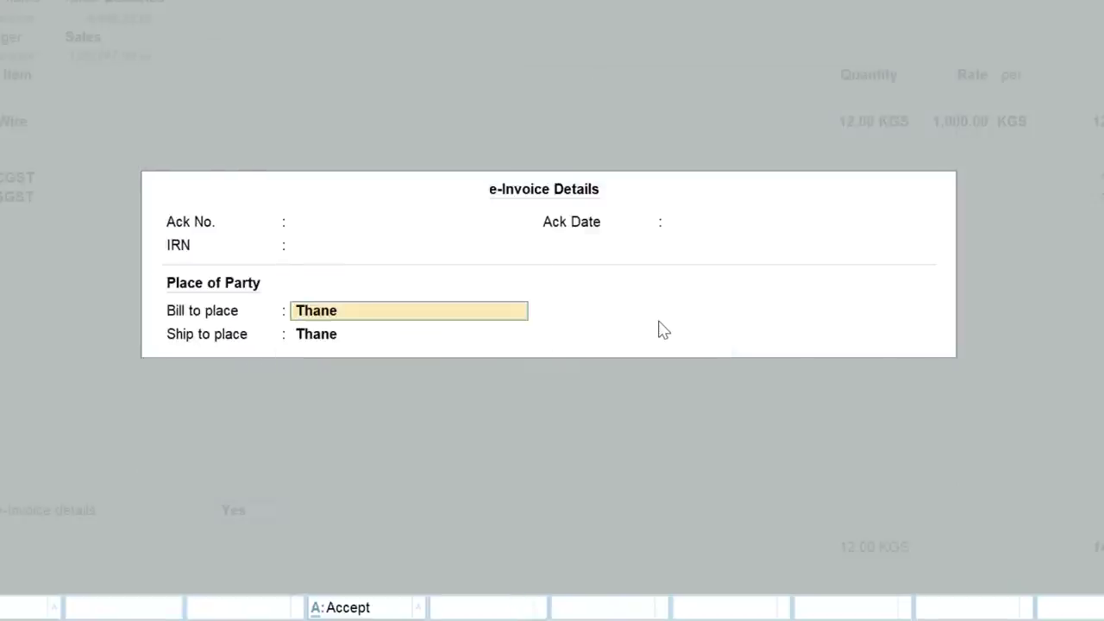
Step: Accept the e-Invoice details and the 14,160.00 New Ref bill, then save the voucher
key(ctrl+a)
key(Return)
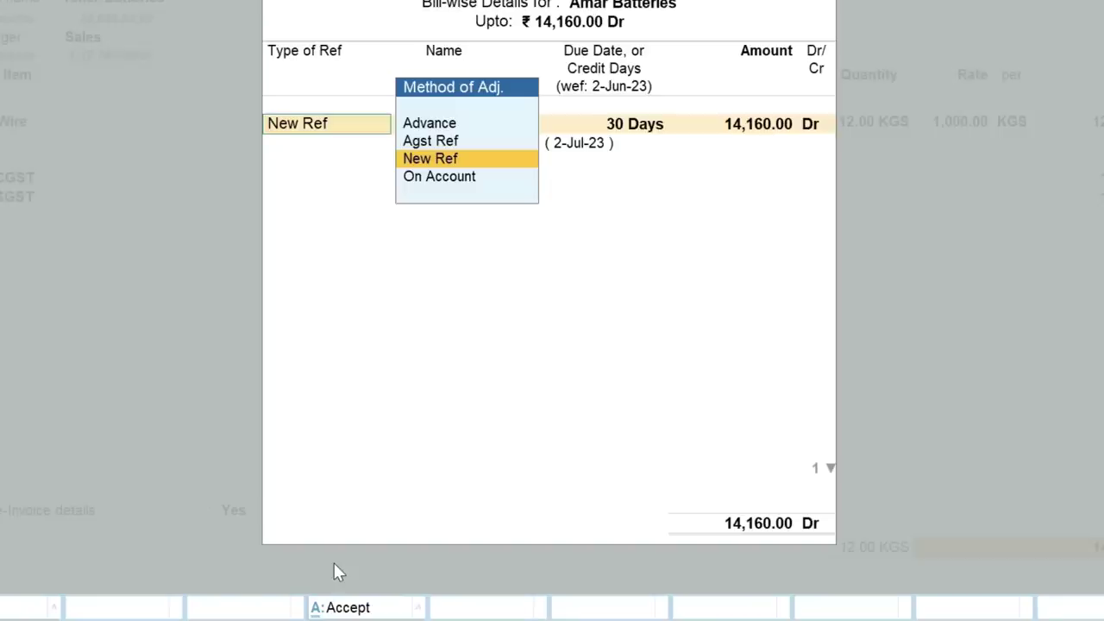
key(Escape)
key(ctrl+a)
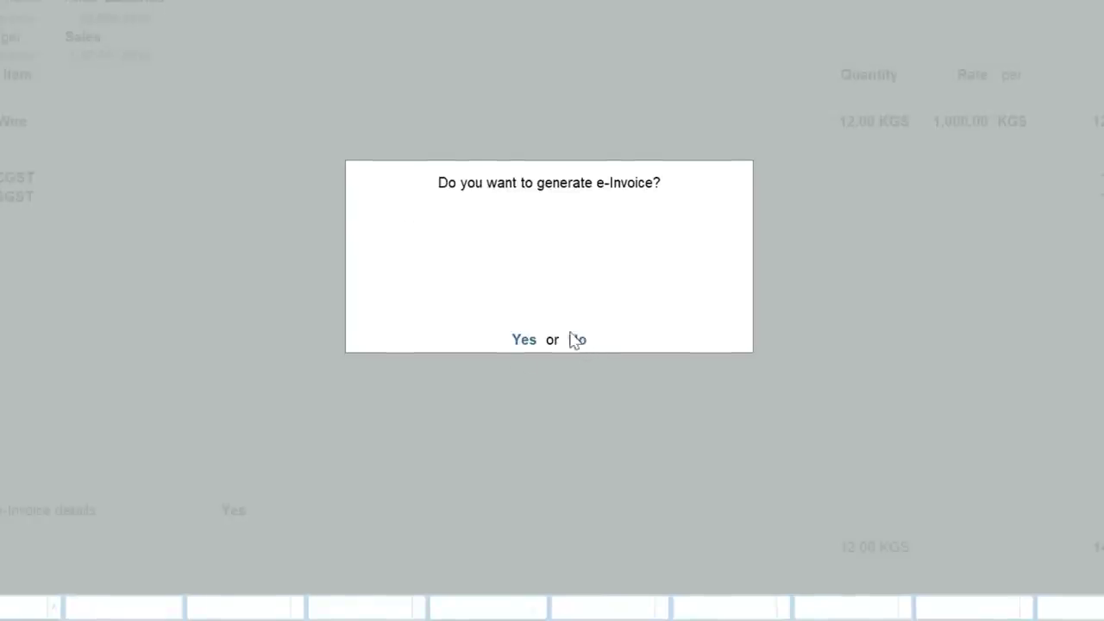
Step: Generate the voucher's e-Invoice, logging in and acknowledging the success message
click(523, 339)
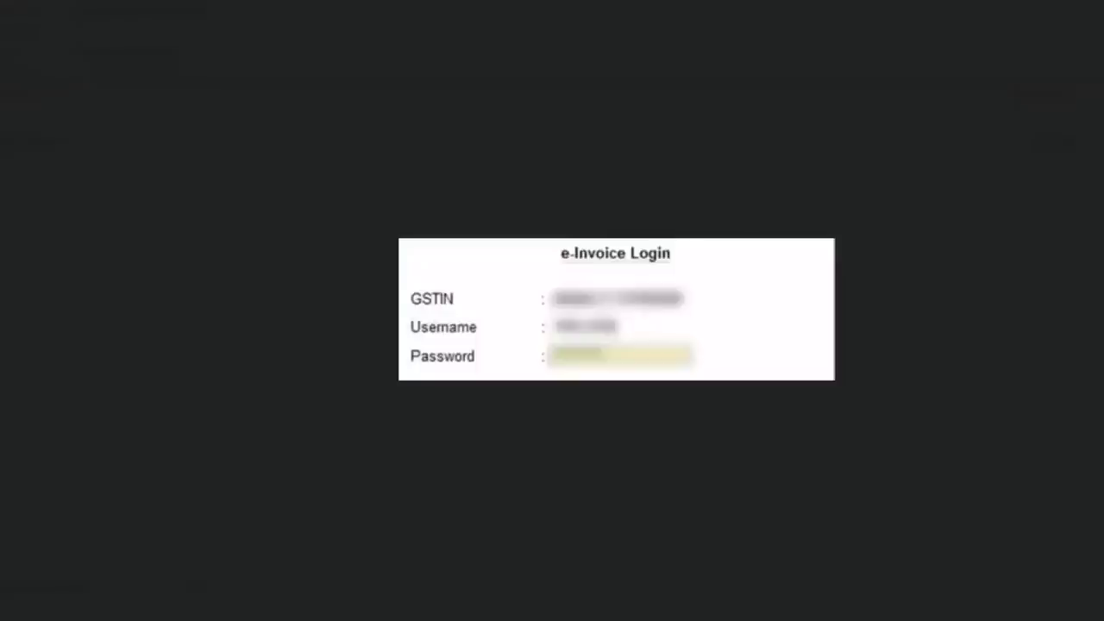
key(Return)
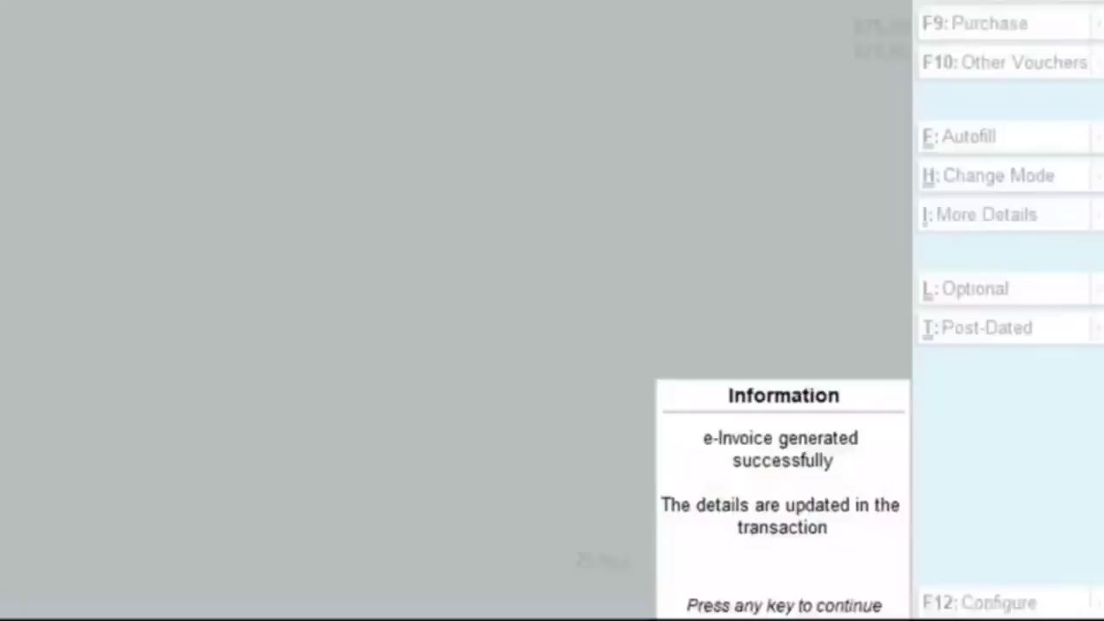
key(Return)
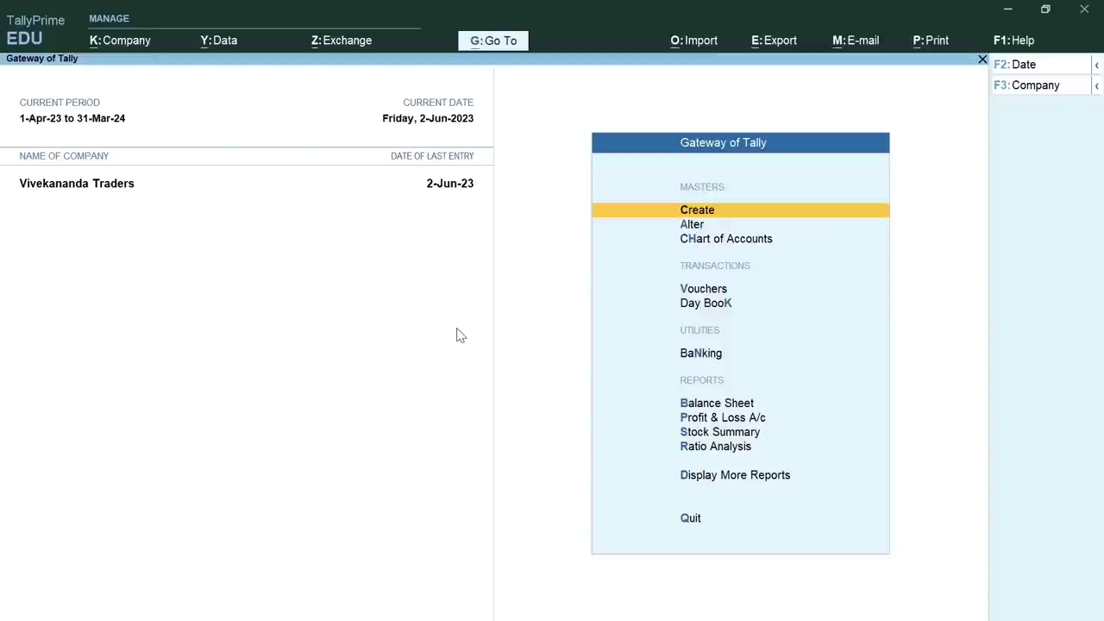
Step: Send the 5 pending IRN generations and 1 cancellation from Exchange > Send for e-Invoicing
click(349, 43)
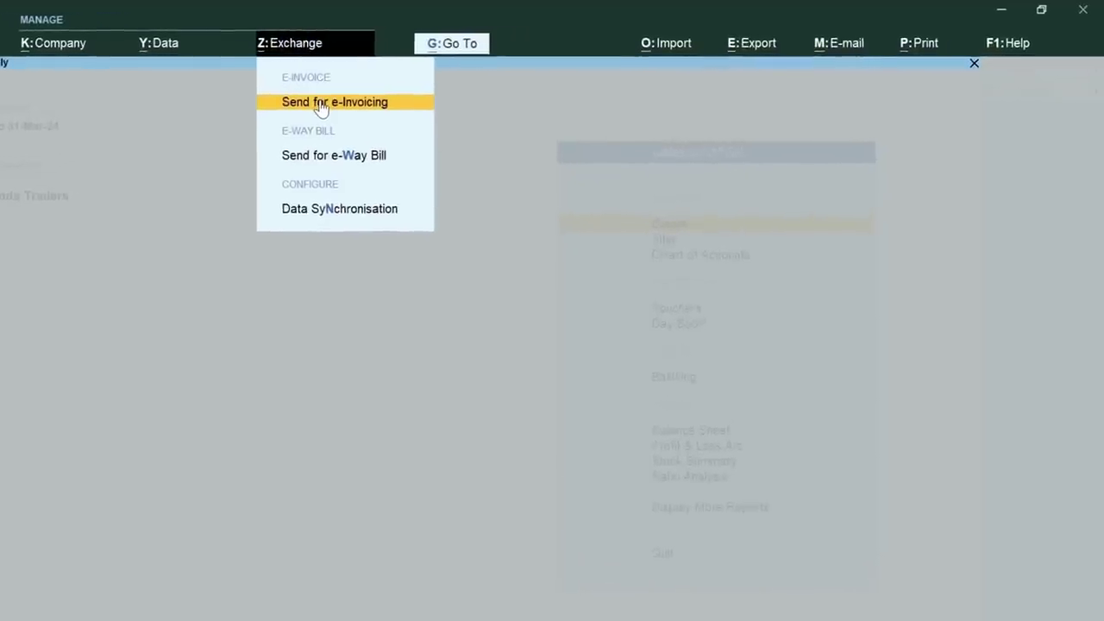
click(321, 103)
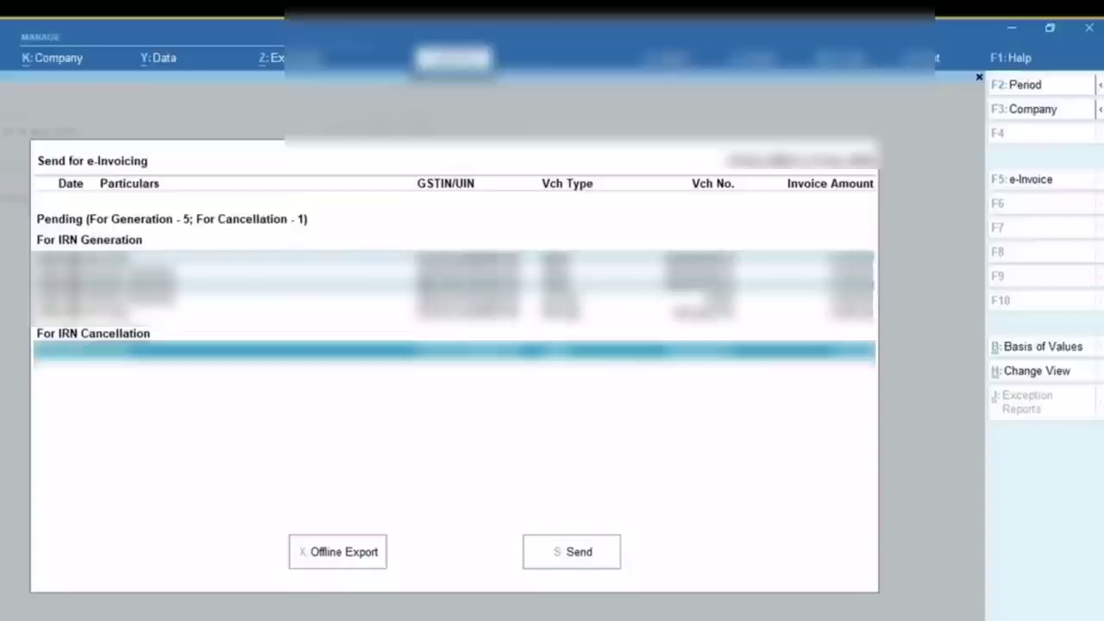
key(s)
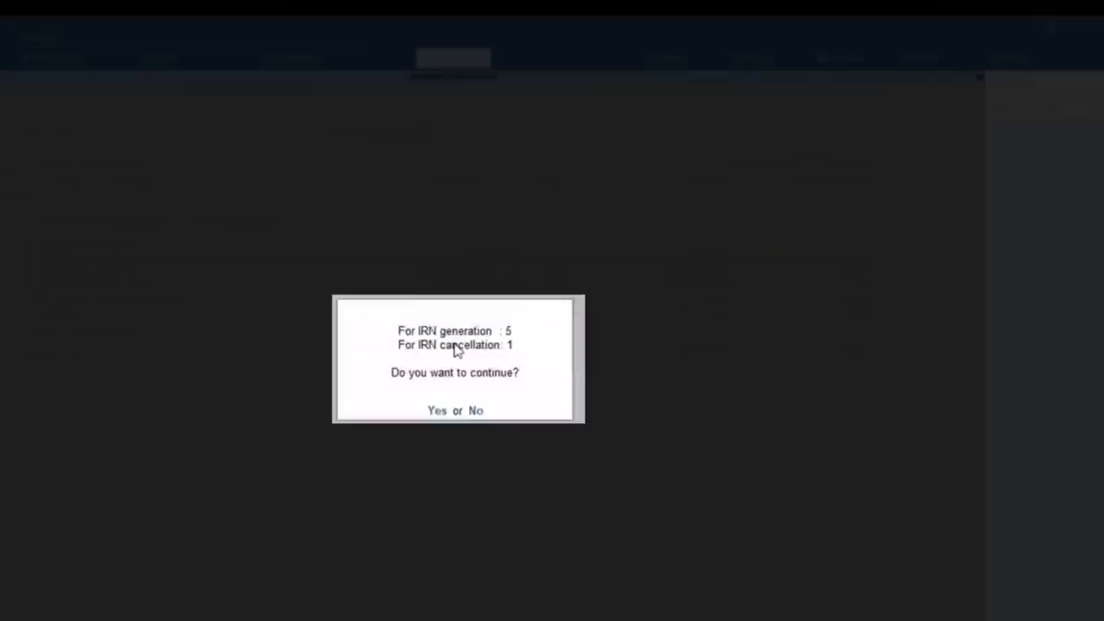